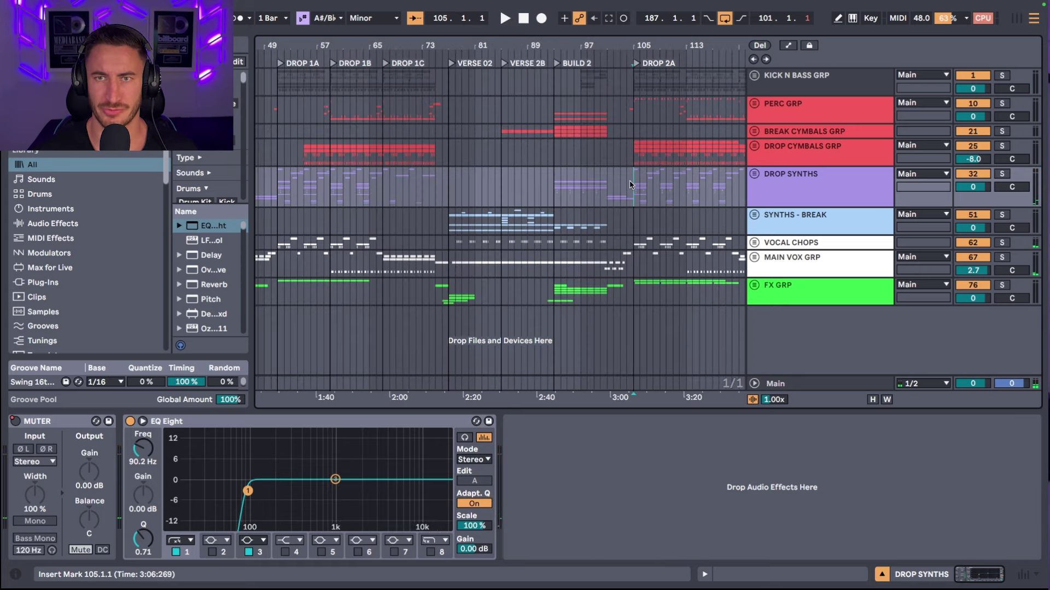
Step: Zoom the arrangement to bar 51, unfold KICK GRP and check the KICK track's effects
key("space")
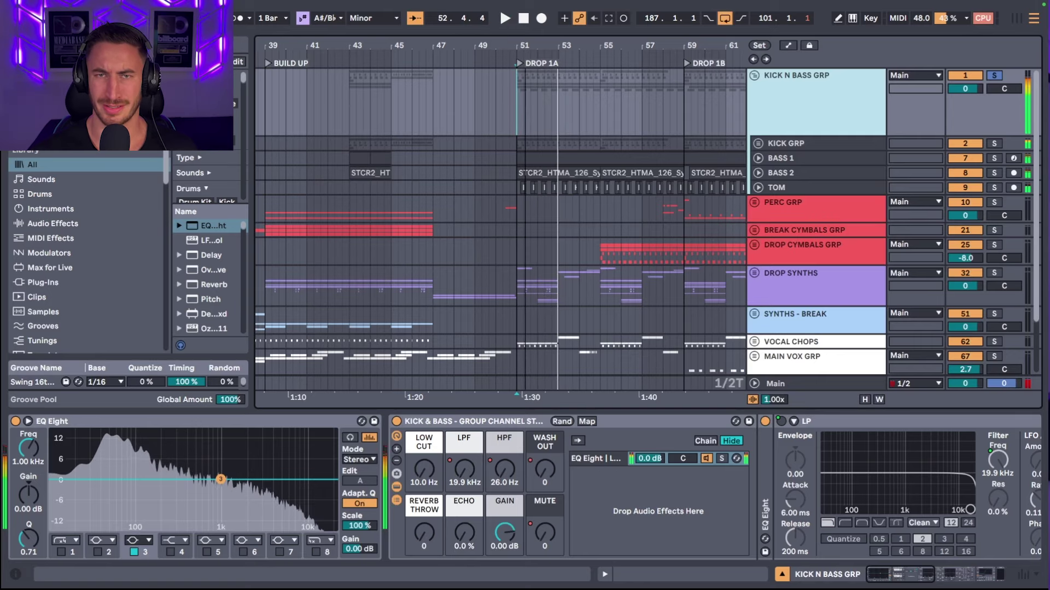
left_click_drag(523, 48, 525, 76)
left_click(793, 143)
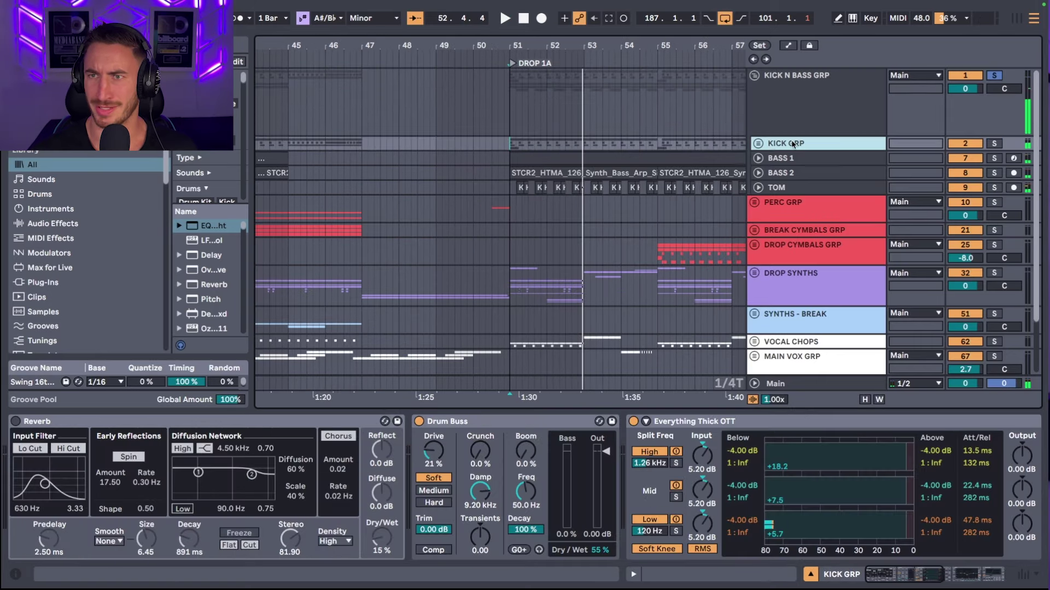
left_click(757, 143)
scroll(716, 161, "down", 2)
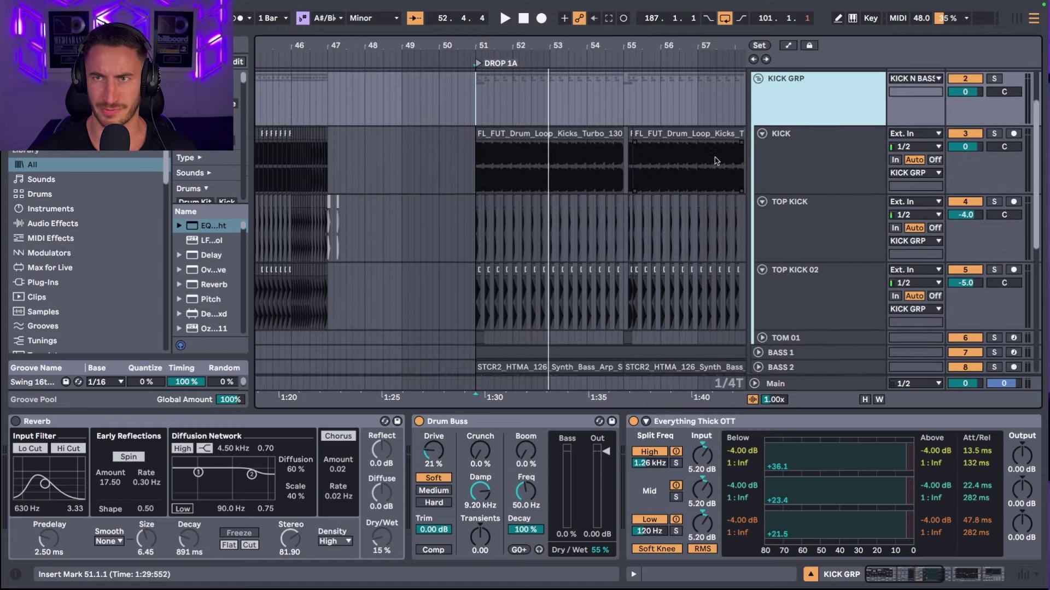
left_click(847, 176)
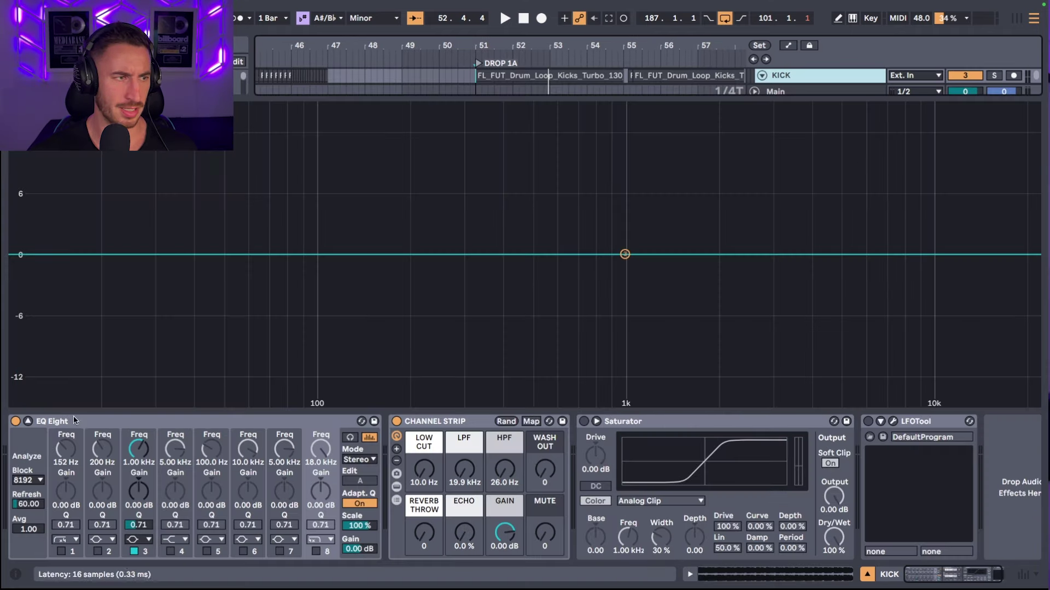
left_click(28, 422)
scroll(1009, 171, "up", 3)
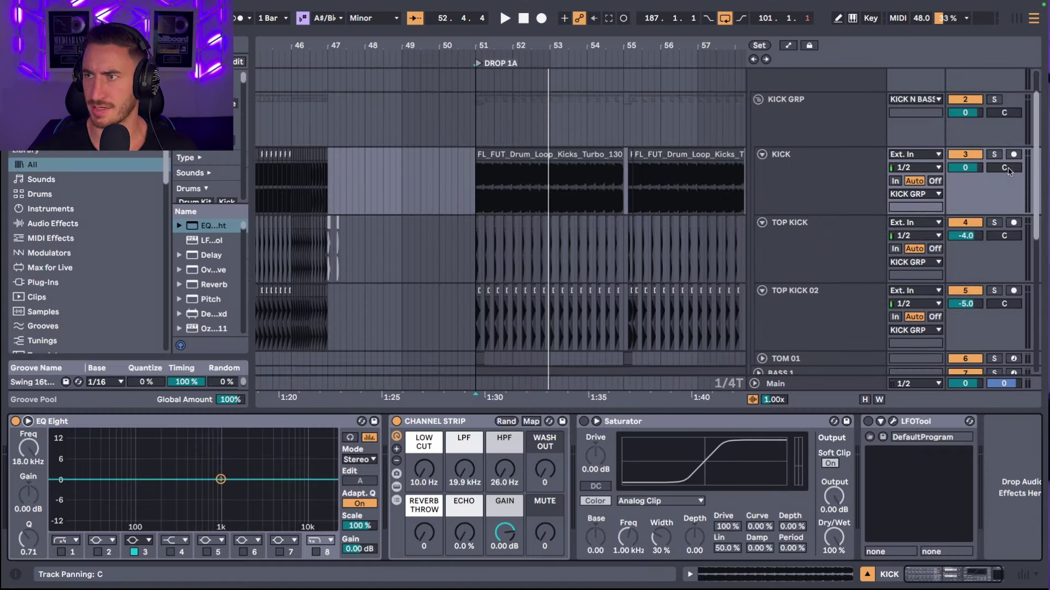
Step: Solo KICK and audition it, zooming in on its DROP 1A loop clip
left_click(994, 154)
key("space")
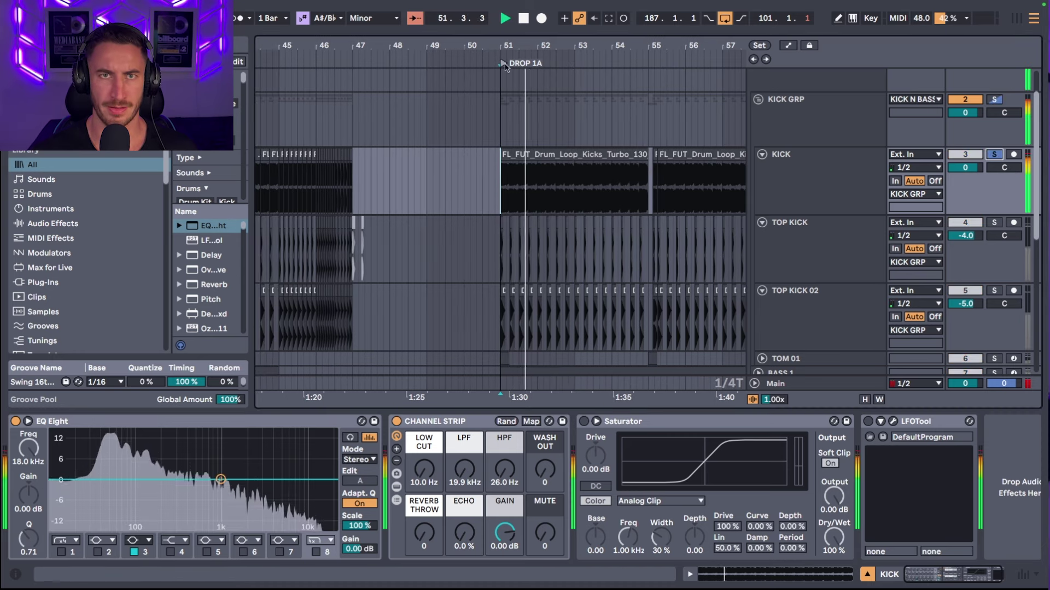
left_click_drag(510, 46, 510, 68)
key("space")
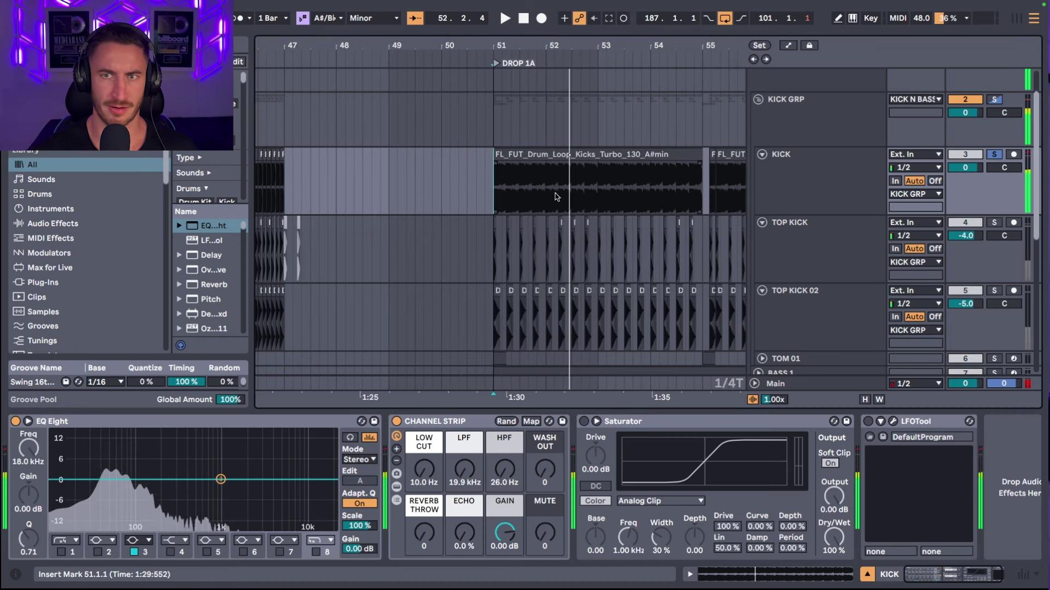
left_click(640, 178)
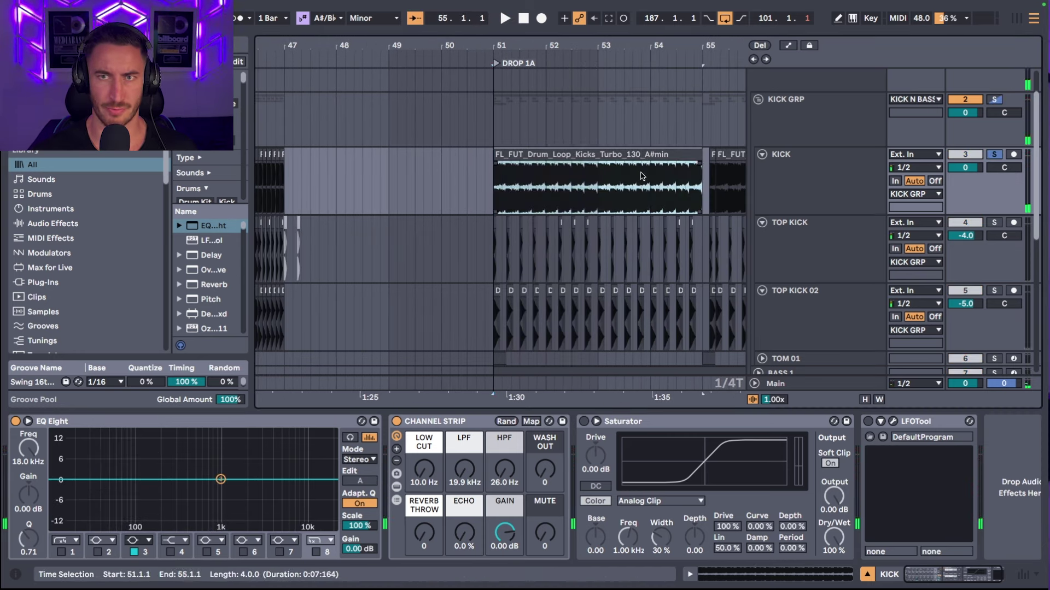
scroll(614, 257, "down", 3)
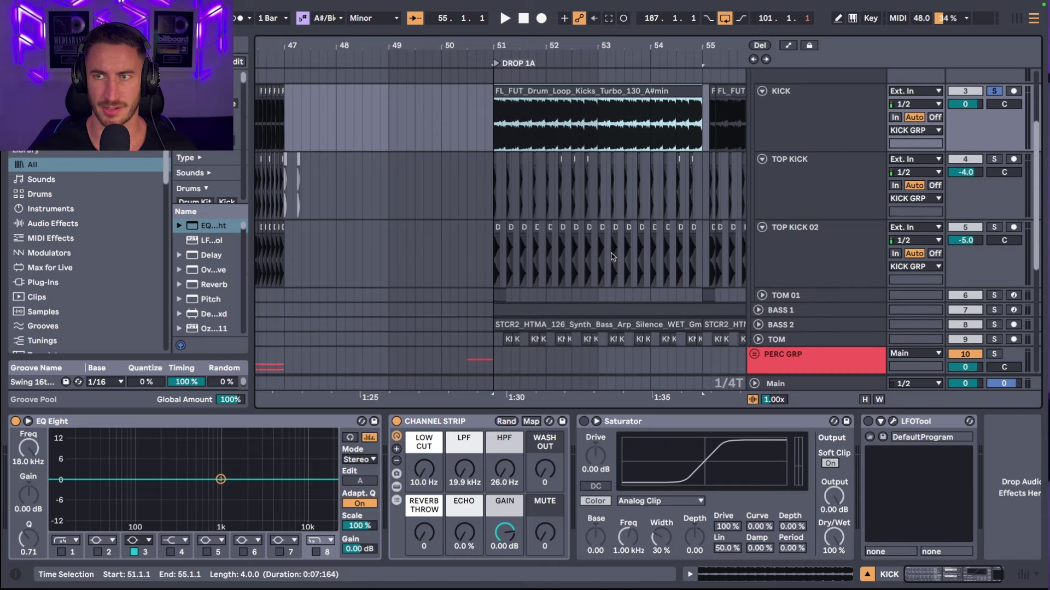
Step: Solo TOP KICK and TOP KICK 02 alongside KICK and play from bar 51
left_click(798, 198)
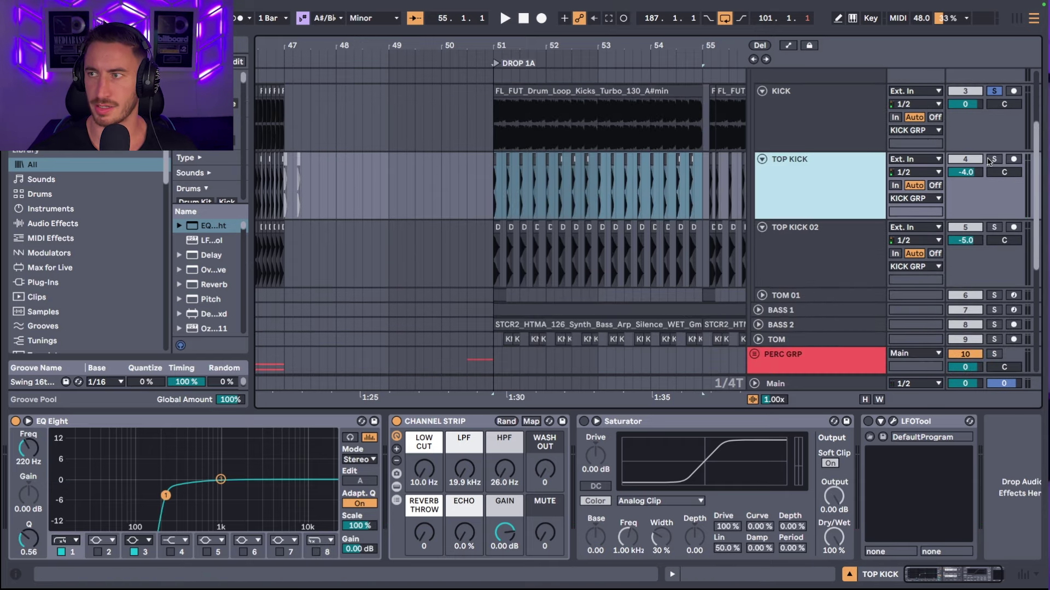
left_click(990, 161)
left_click(990, 228)
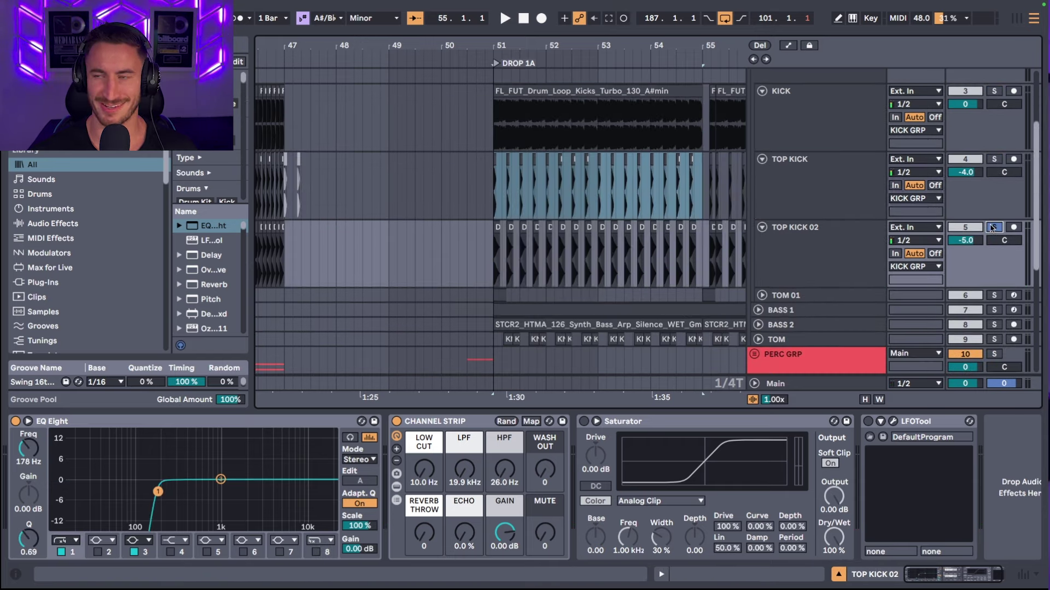
scroll(1015, 126, "up", 2)
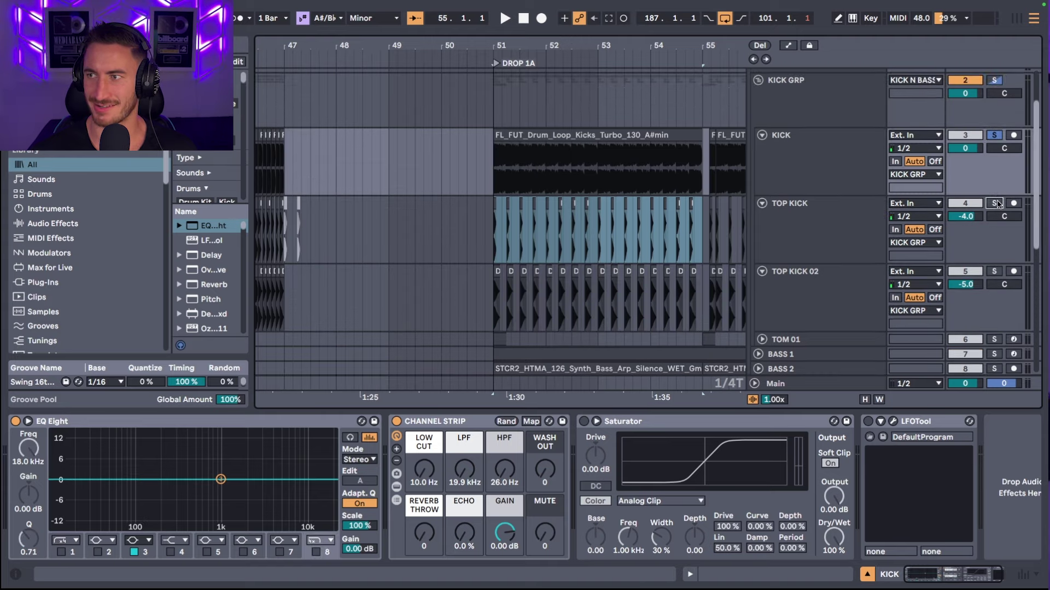
left_click(994, 136)
key("space")
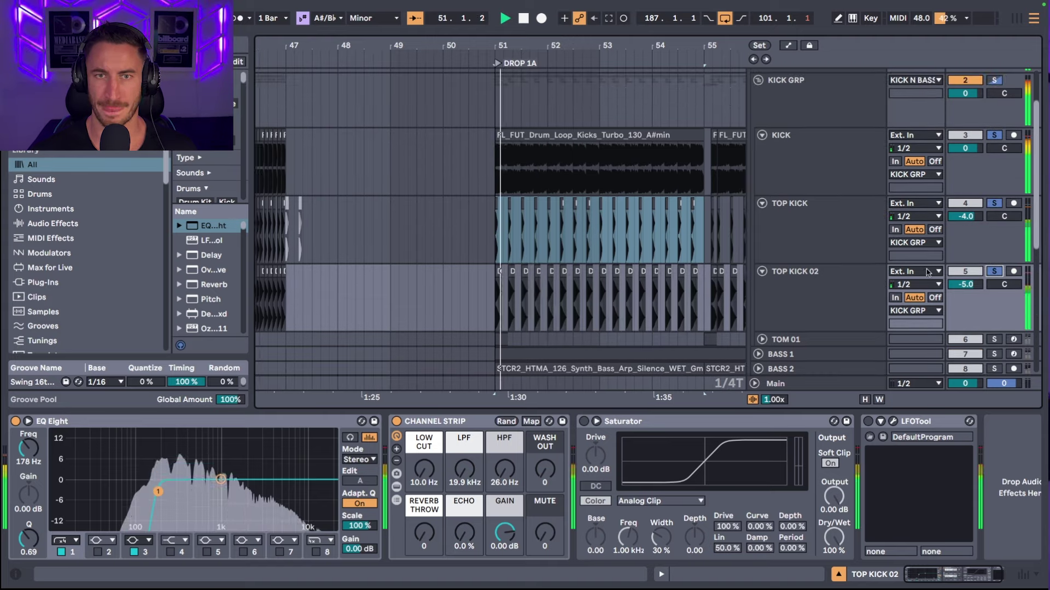
scroll(453, 248, "right", 1)
scroll(495, 230, "down", 2)
scroll(498, 228, "up", 2)
scroll(820, 273, "down", 4)
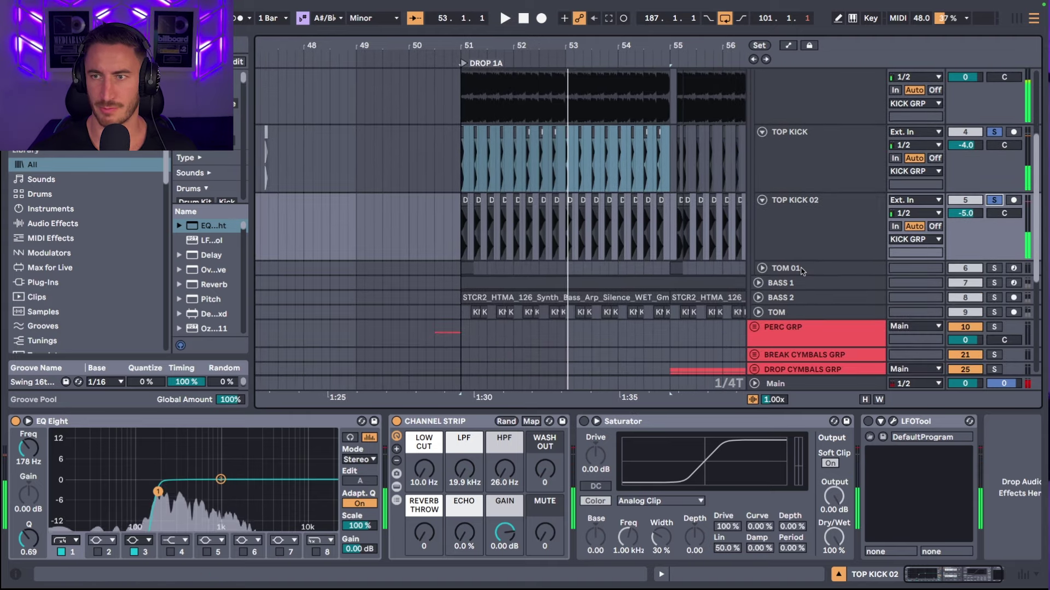
Step: Solo and unfold TOM 01, auditioning it on its own from bar 51
left_click(820, 268)
left_click(995, 268)
left_click(793, 269)
left_click(762, 269)
key("space")
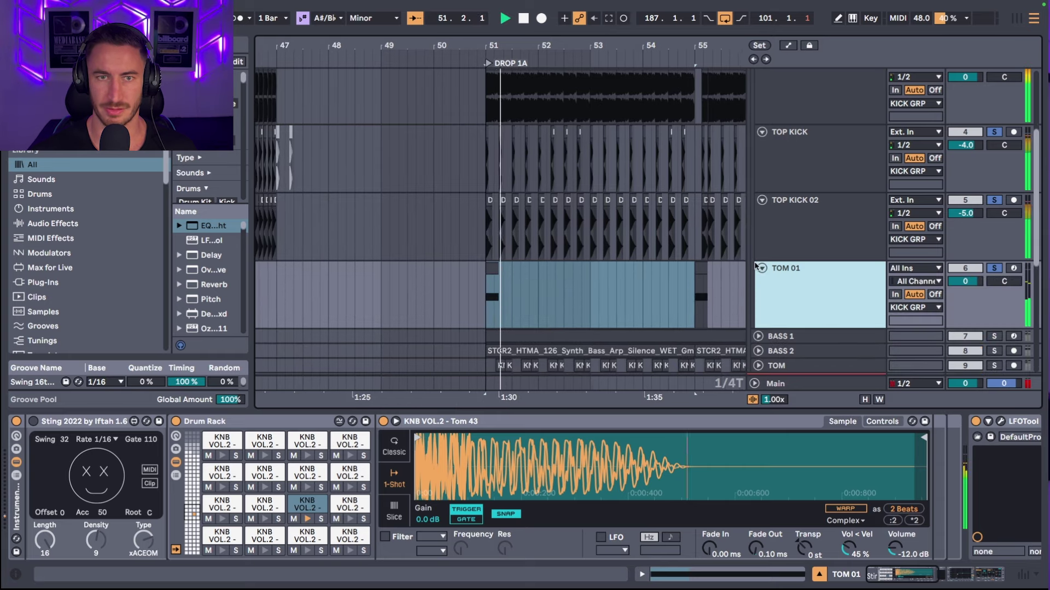
left_click(995, 269)
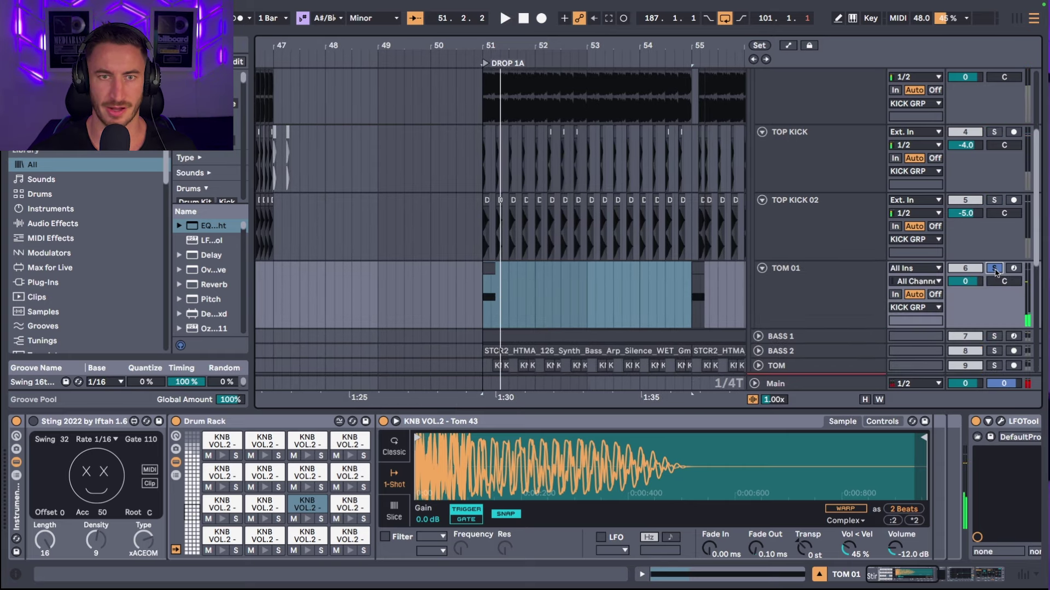
key("space")
Step: Inspect KICK GRP's Drum Buss, OTT and EQ Eight effects
scroll(896, 252, "up", 4)
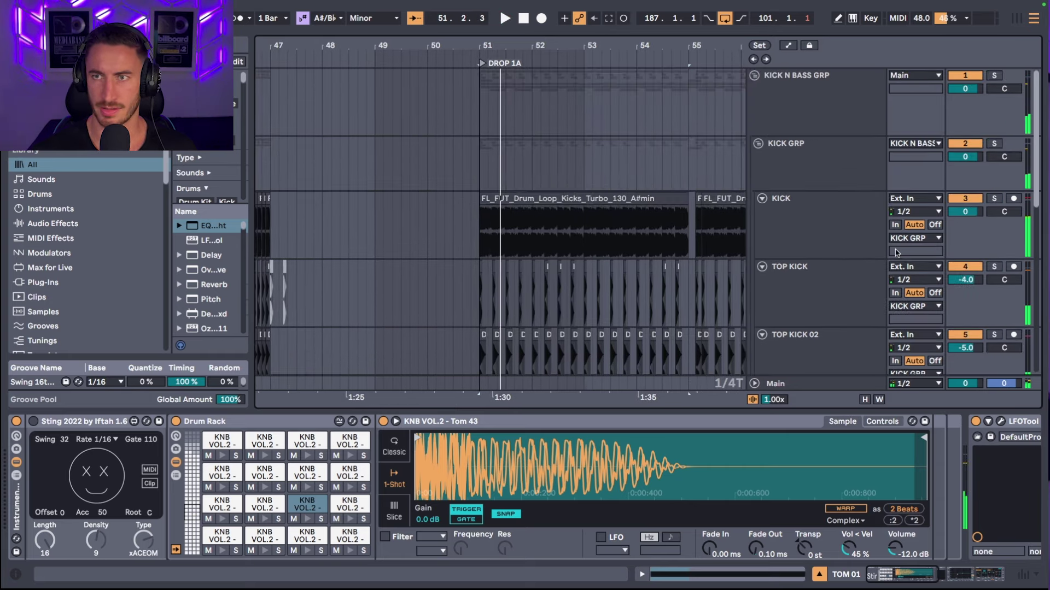
left_click(787, 178)
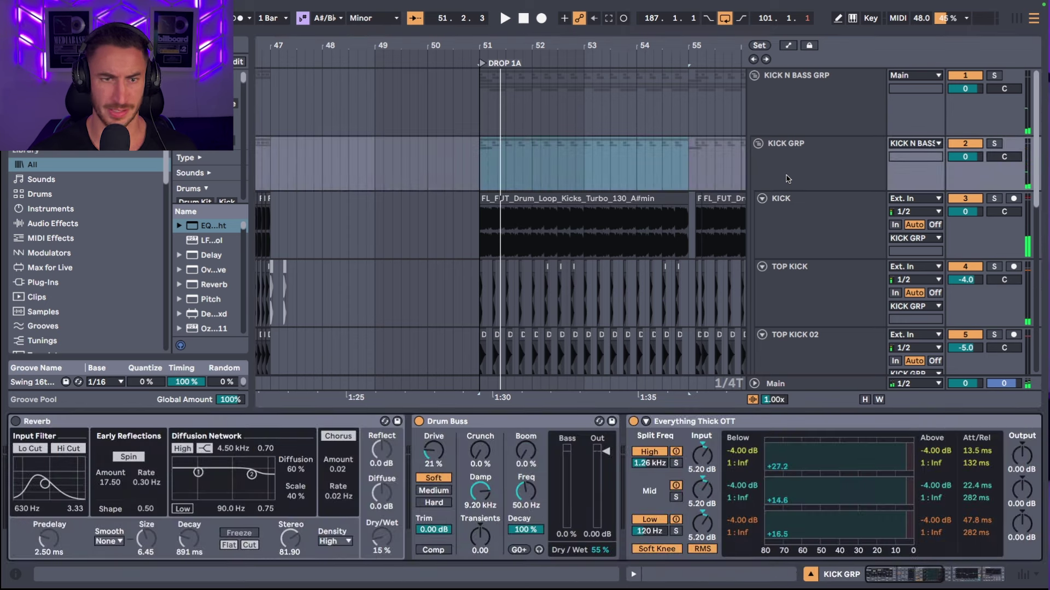
left_click(471, 426)
scroll(727, 466, "down", 15)
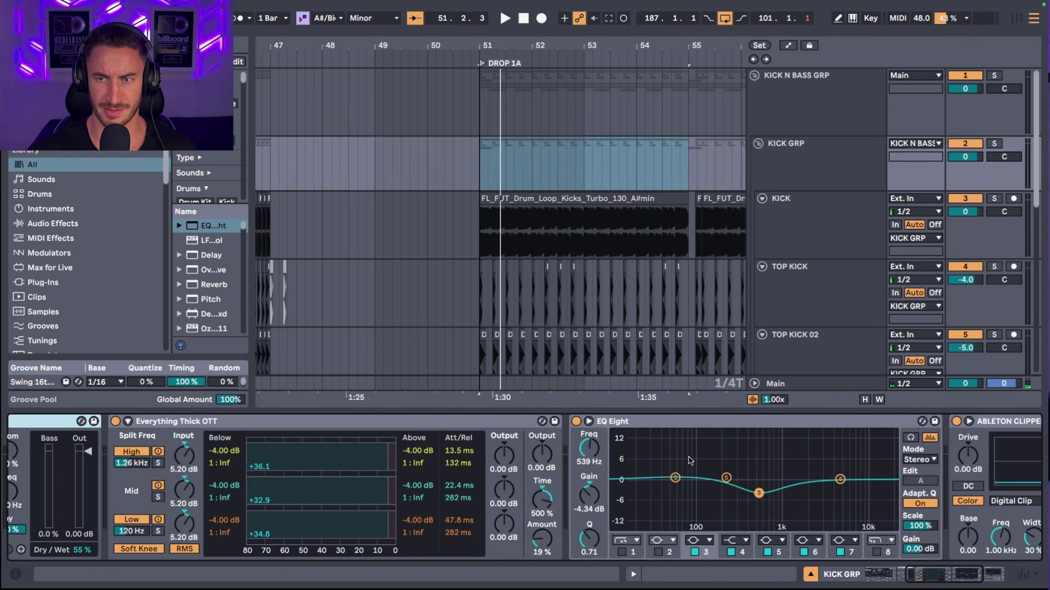
scroll(690, 461, "down", 3)
left_click(678, 429)
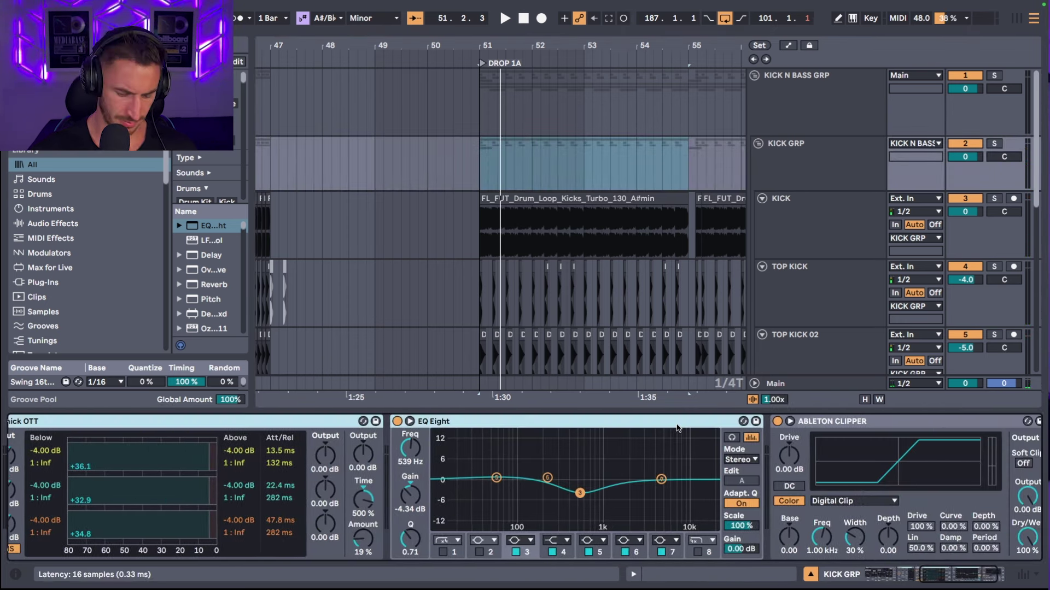
scroll(275, 471, "up", 15)
Step: Switch KICK GRP's effects chain back on, audition from bar 51, and select BASS 1
key("space")
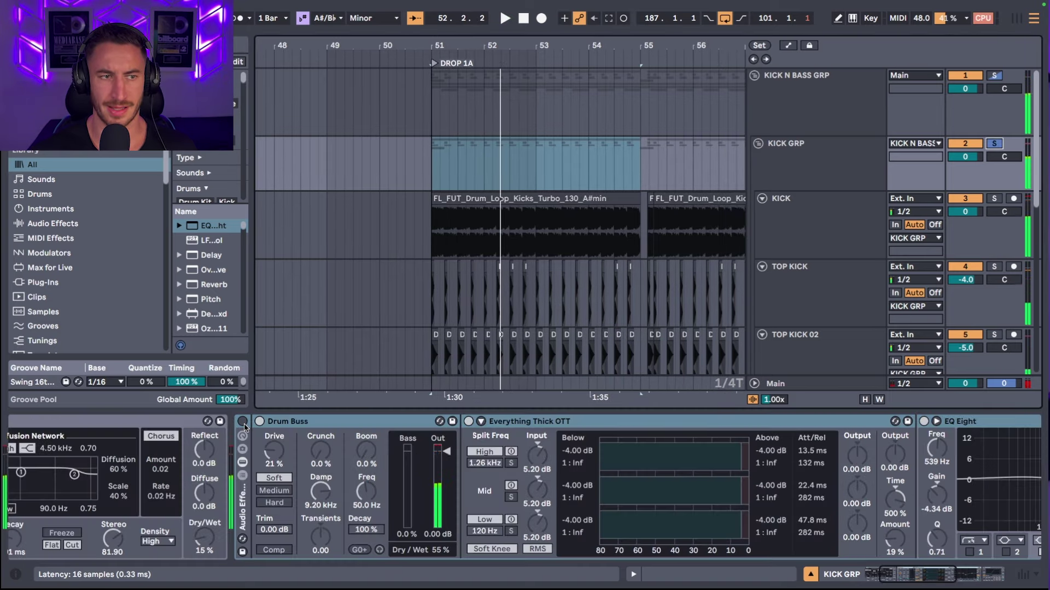
left_click(242, 421)
key("space")
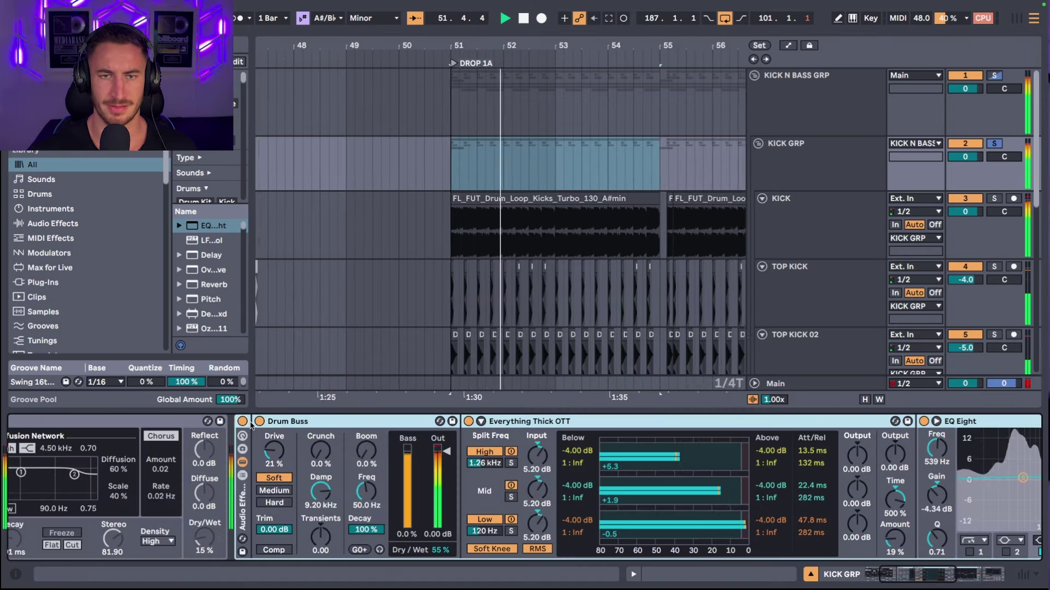
key("space")
scroll(728, 304, "down", 6)
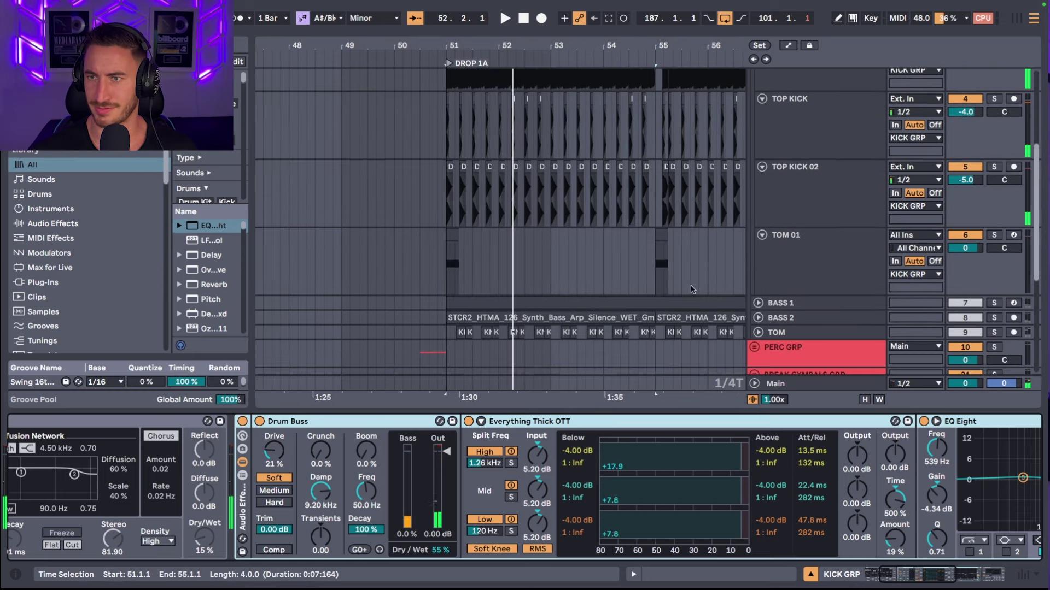
scroll(728, 304, "down", 3)
left_click(788, 248)
Step: Unfold and solo BASS 1, select its clip and play from bar 51
left_click(759, 246)
scroll(772, 238, "down", 3)
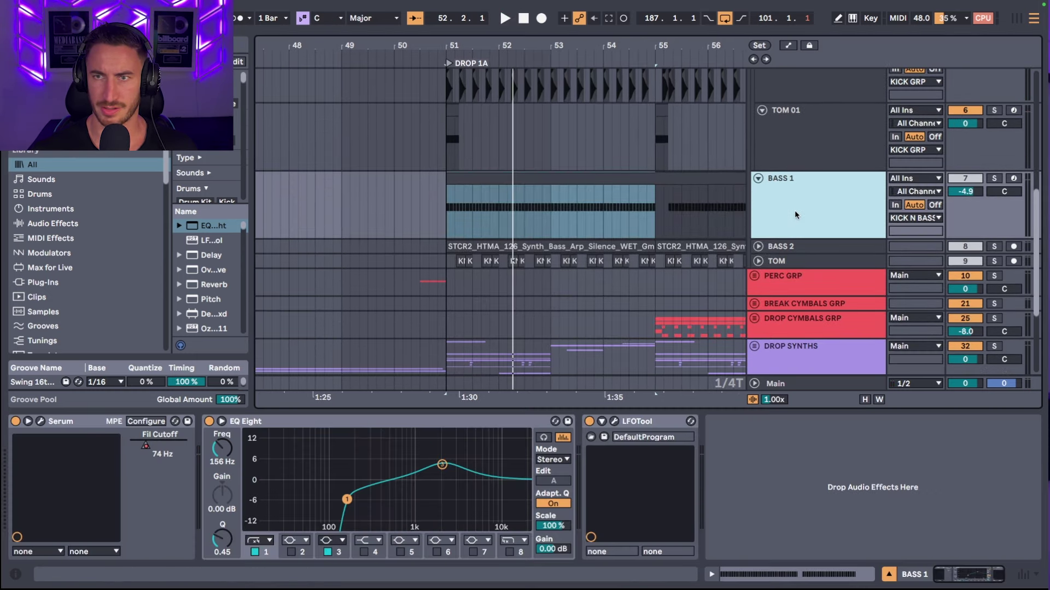
left_click(996, 179)
left_click(816, 191)
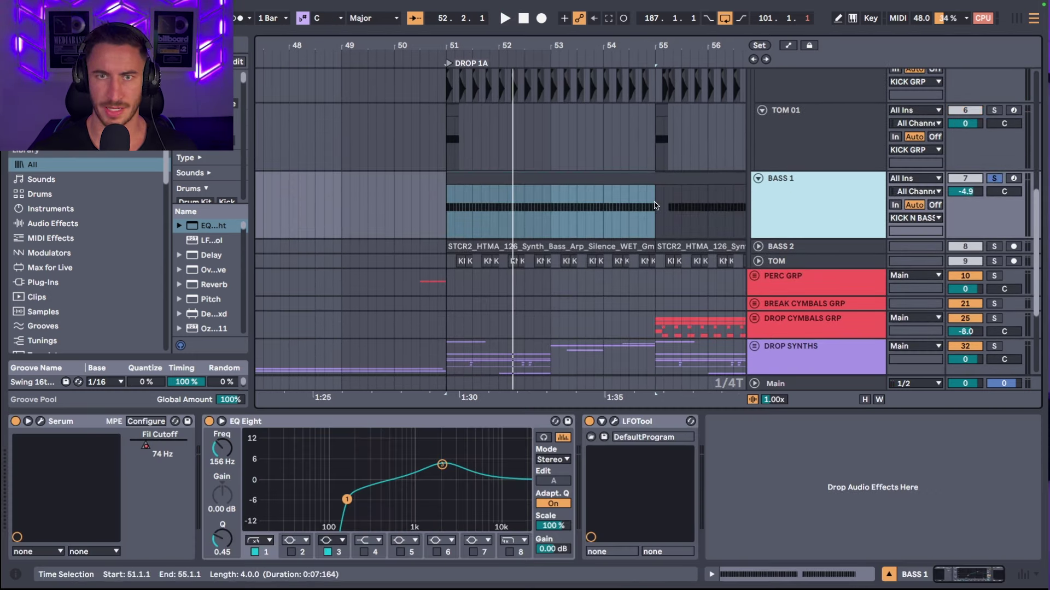
left_click(600, 180)
key("space")
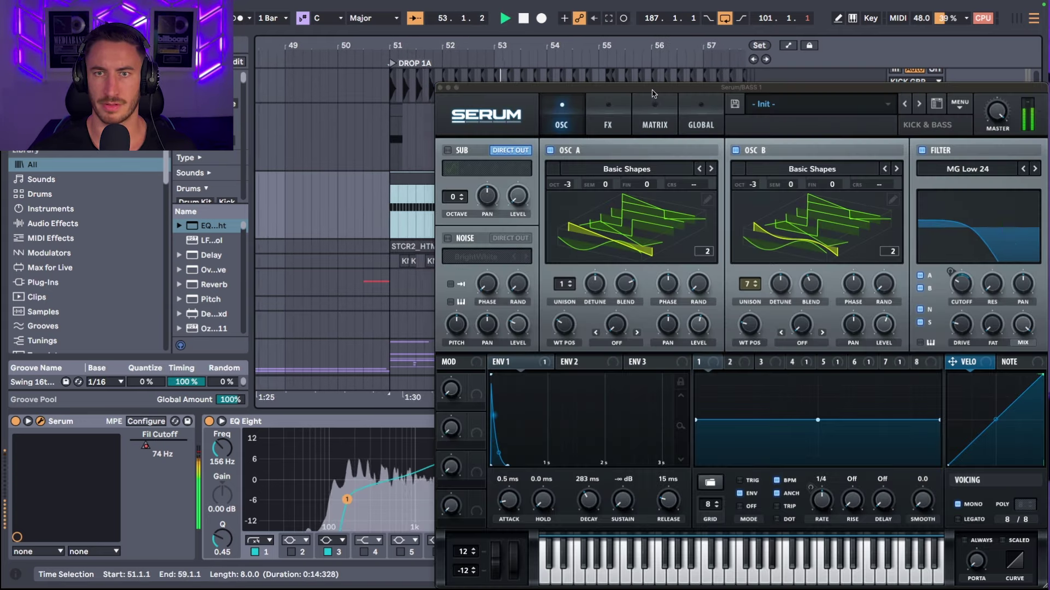
Step: Switch Serum's OSC A and OSC B to 2D view, audition, then close Serum
left_click_drag(654, 91, 479, 37)
key("space")
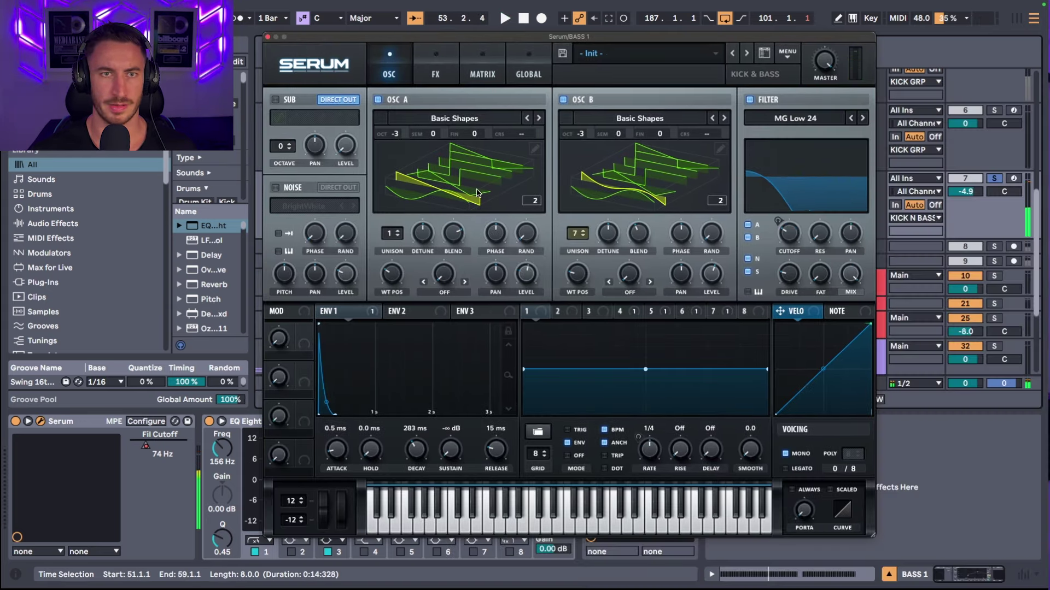
left_click(499, 190)
left_click(634, 184)
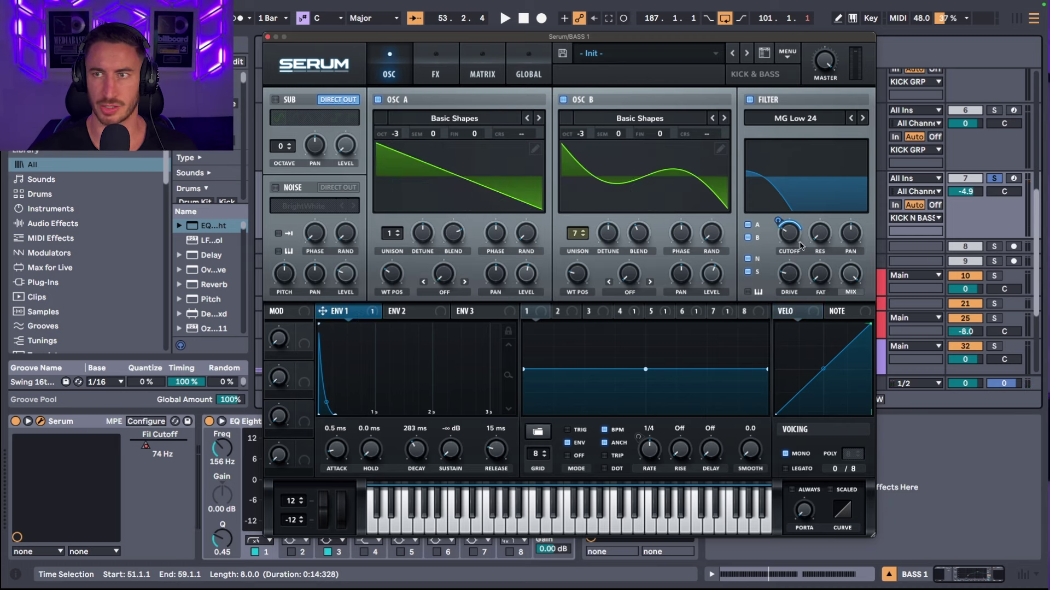
key("space")
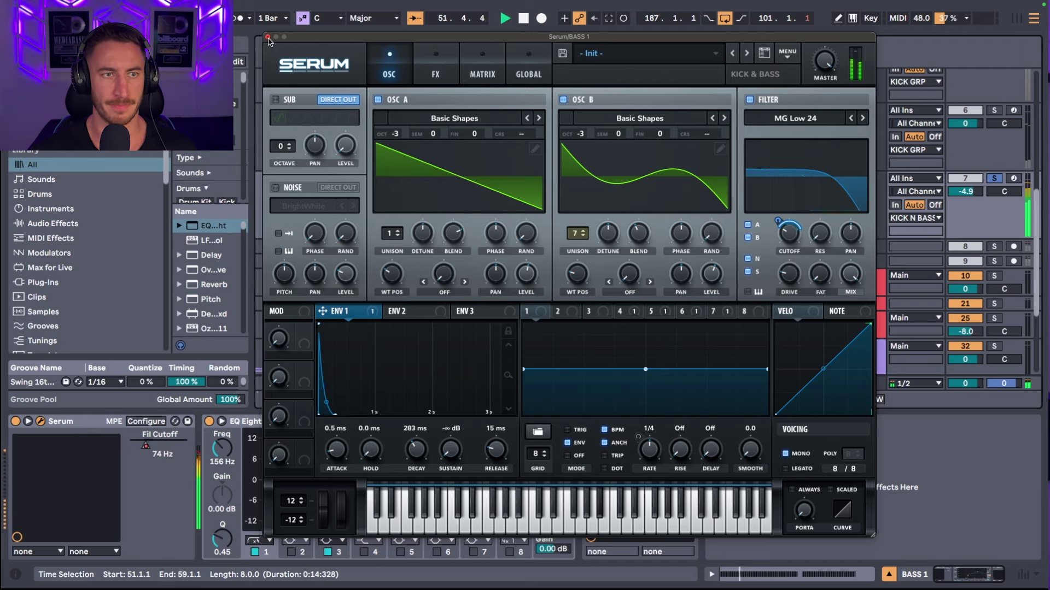
left_click(268, 37)
Step: Unfold and solo BASS 2, audition it around bars 50-53, then unsolo it
scroll(508, 225, "down", 1)
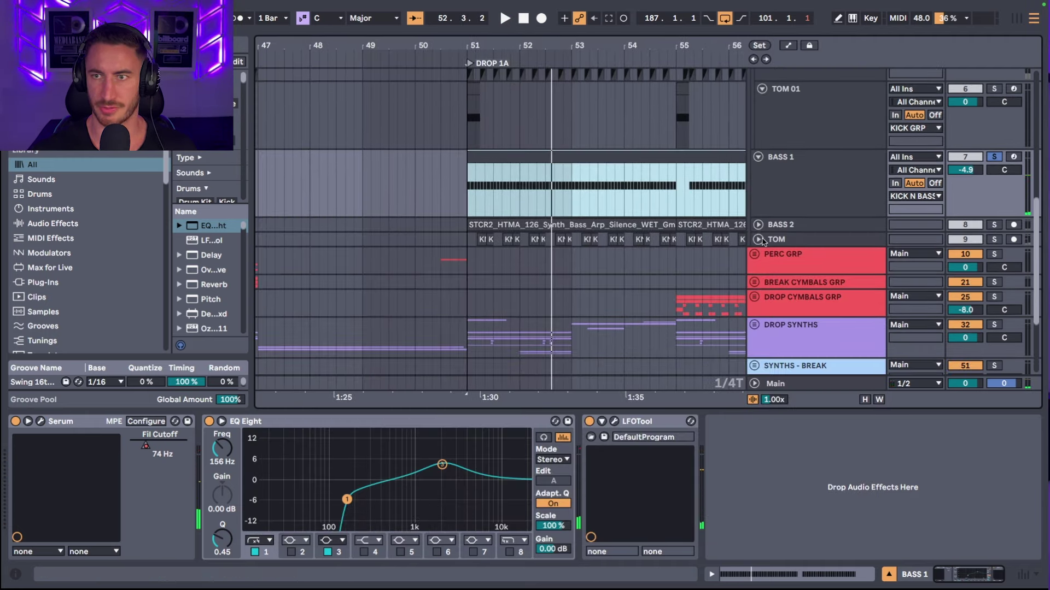
left_click(778, 228)
left_click(758, 225)
left_click(993, 226)
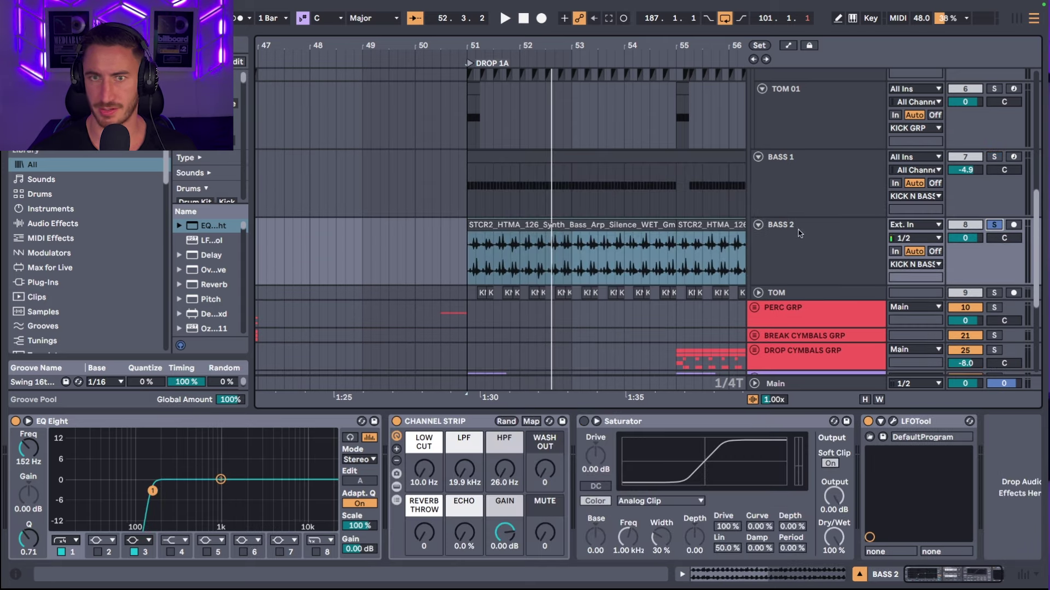
left_click_drag(487, 45, 487, 47)
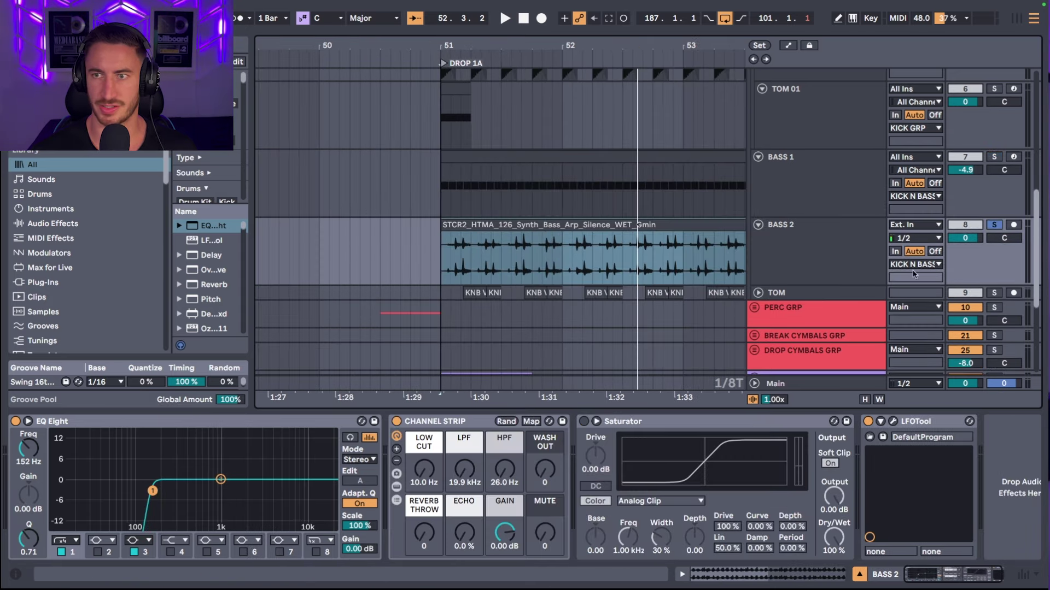
left_click(845, 262)
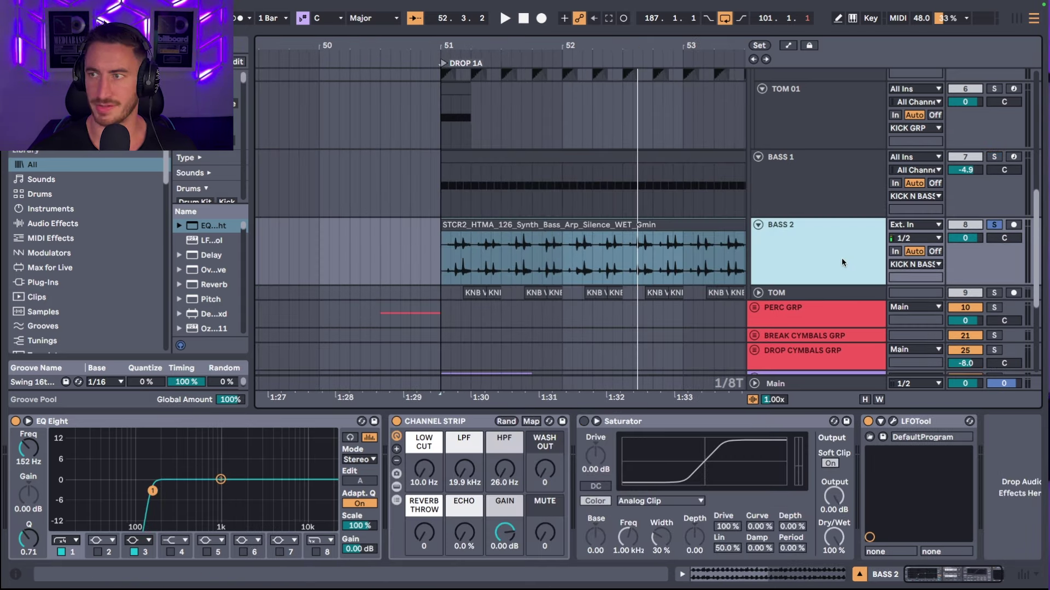
key("space")
left_click(994, 157)
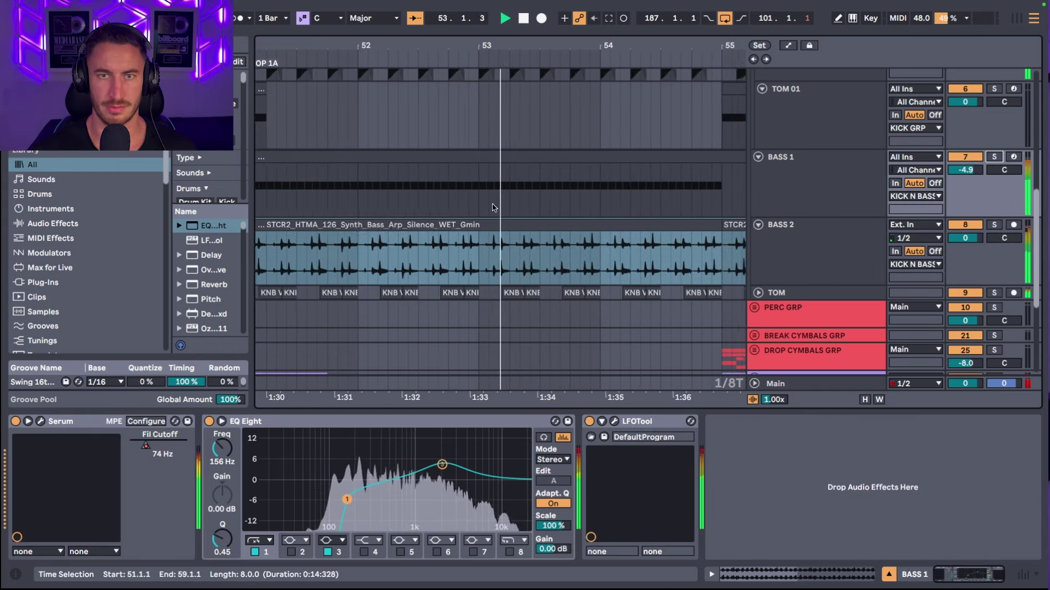
scroll(432, 206, "left", 3)
left_click_drag(360, 46, 361, 22)
key("space")
Step: Unfold and solo the TOM track, playing it from its first hit at bar 51
left_click(773, 294)
left_click(756, 294)
scroll(552, 263, "left", 2)
scroll(552, 263, "down", 1)
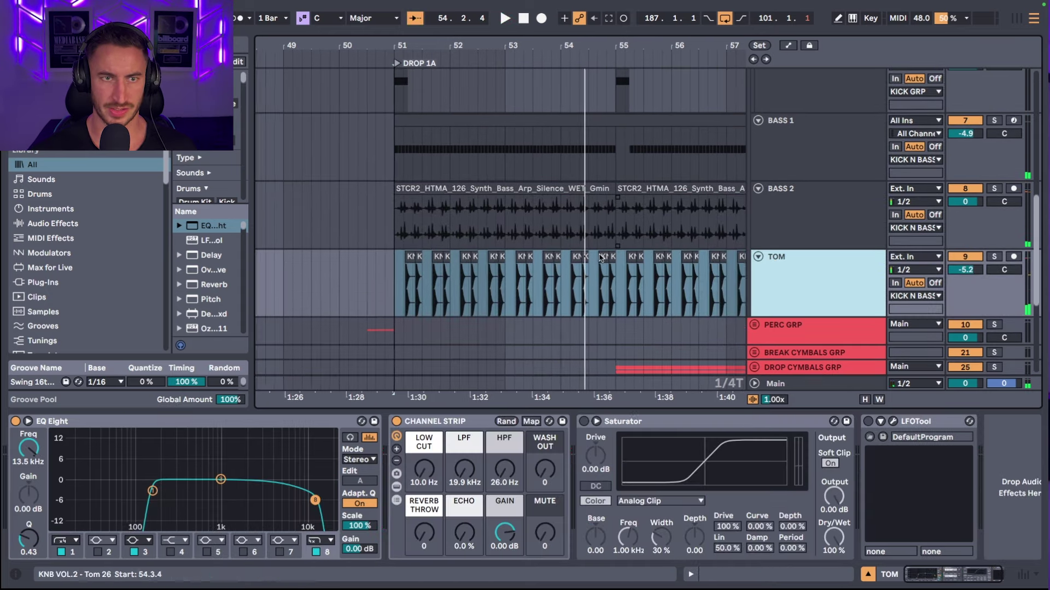
left_click_drag(417, 47, 418, 80)
left_click(994, 256)
left_click(415, 258)
key("space")
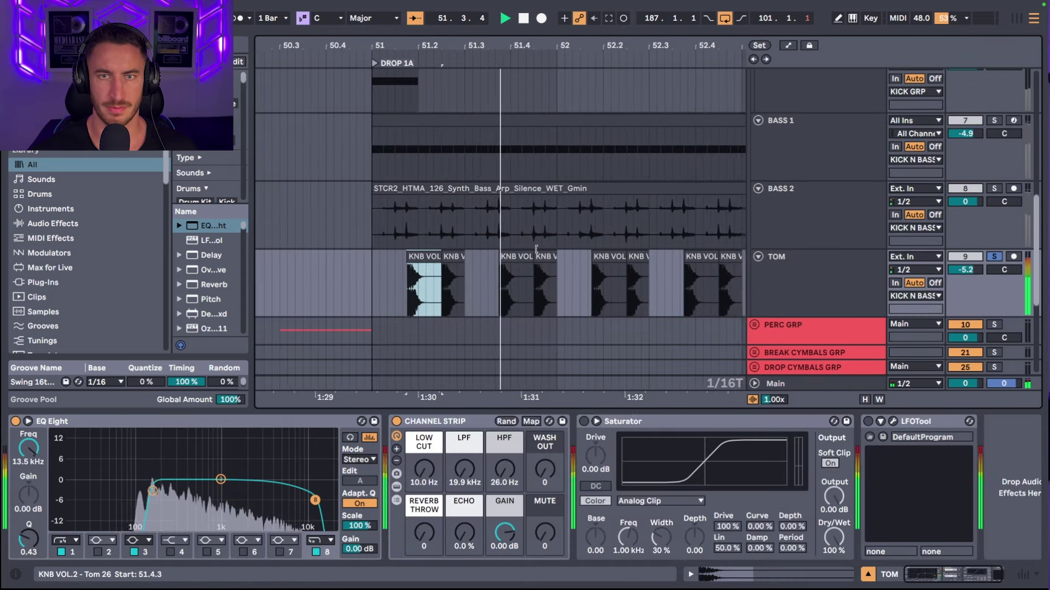
Step: Scroll up to the kick groups and solo the KICK N BASS GRP group
scroll(539, 256, "up", 4)
scroll(559, 252, "up", 4)
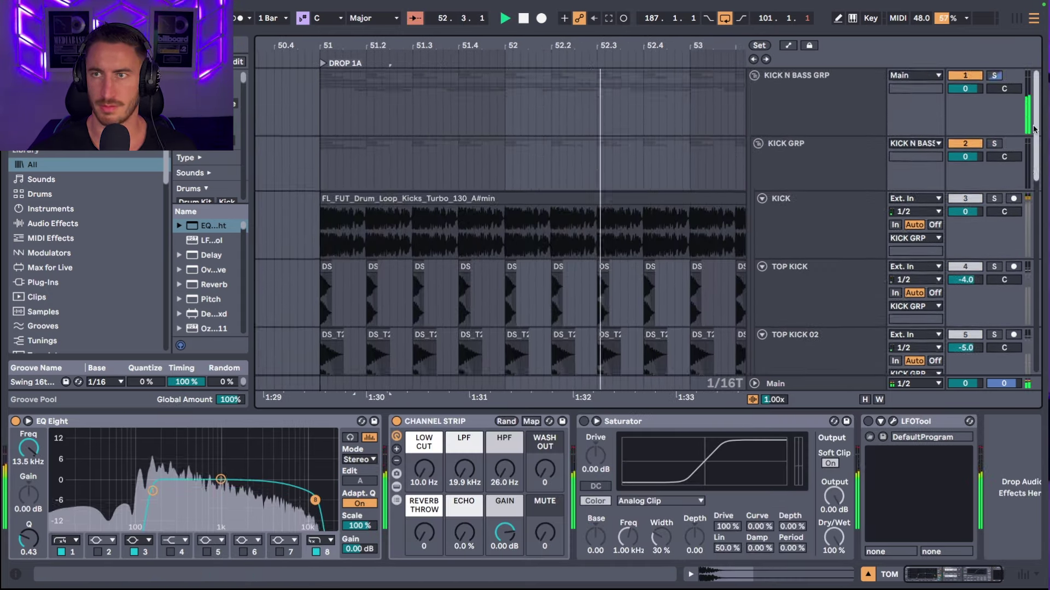
left_click(995, 77)
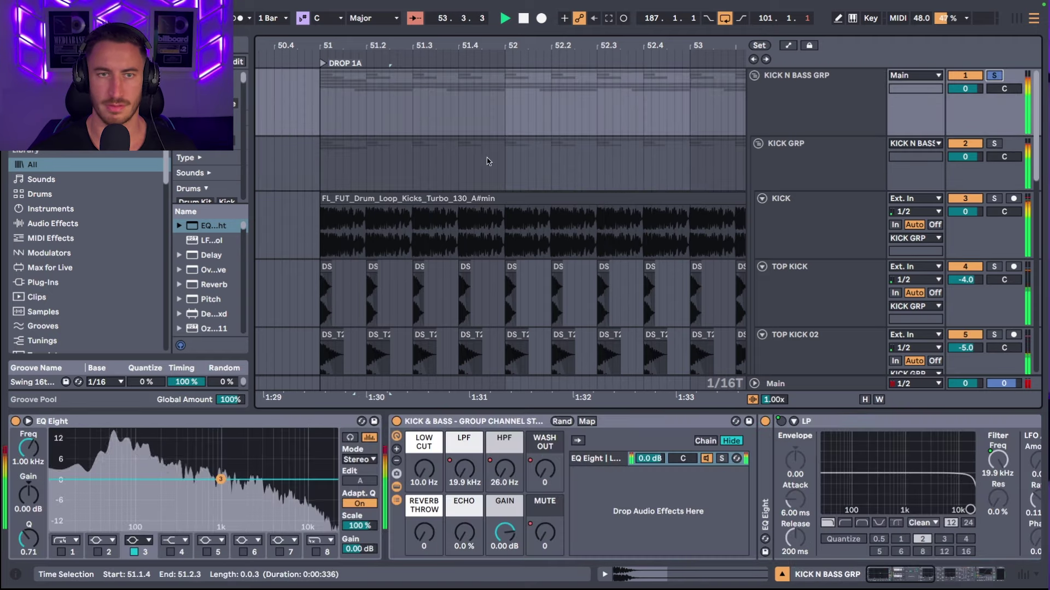
scroll(997, 82, "down", 6)
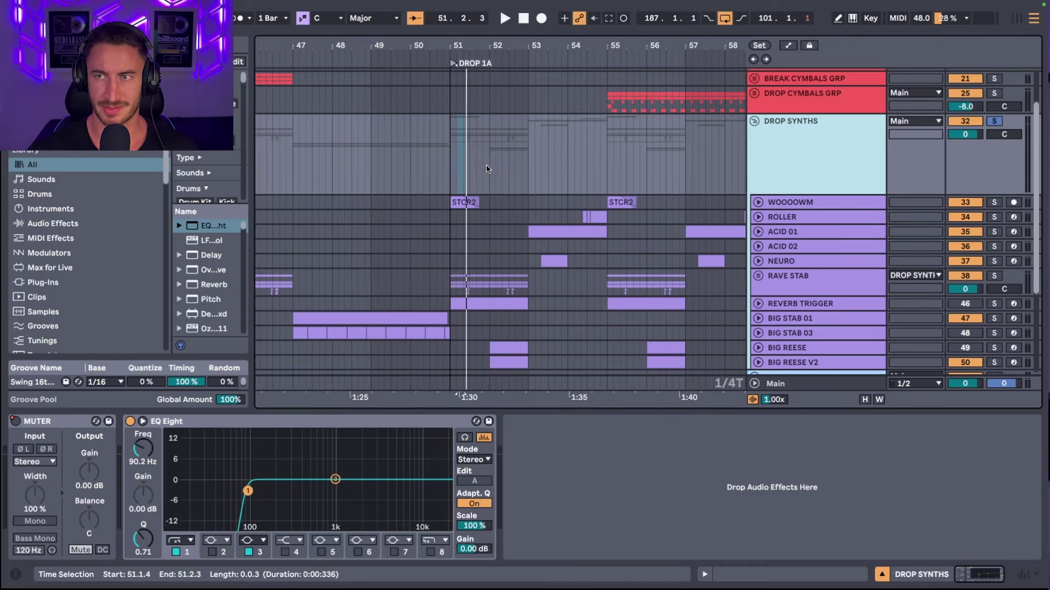
Step: Play the arrangement from bar 51 on the ROLLER track
scroll(488, 171, "down", 2)
scroll(518, 182, "left", 2)
left_click(494, 187)
key("space")
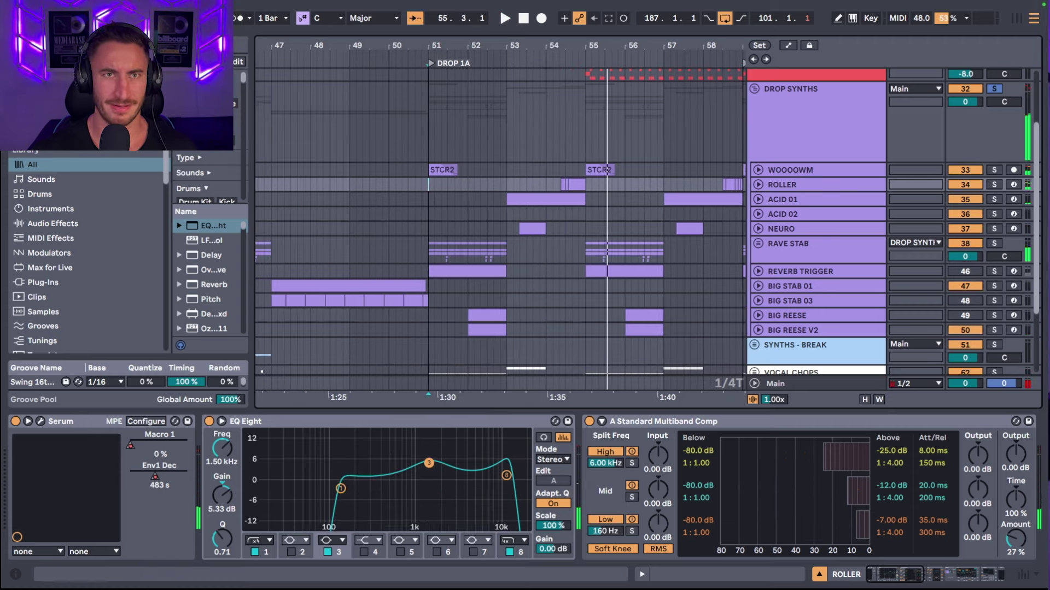
Step: Unfold and solo WOOOOWM, select its first STCR2 clip and play from bar 51
left_click_drag(442, 46, 443, 77)
left_click(790, 173)
left_click(759, 171)
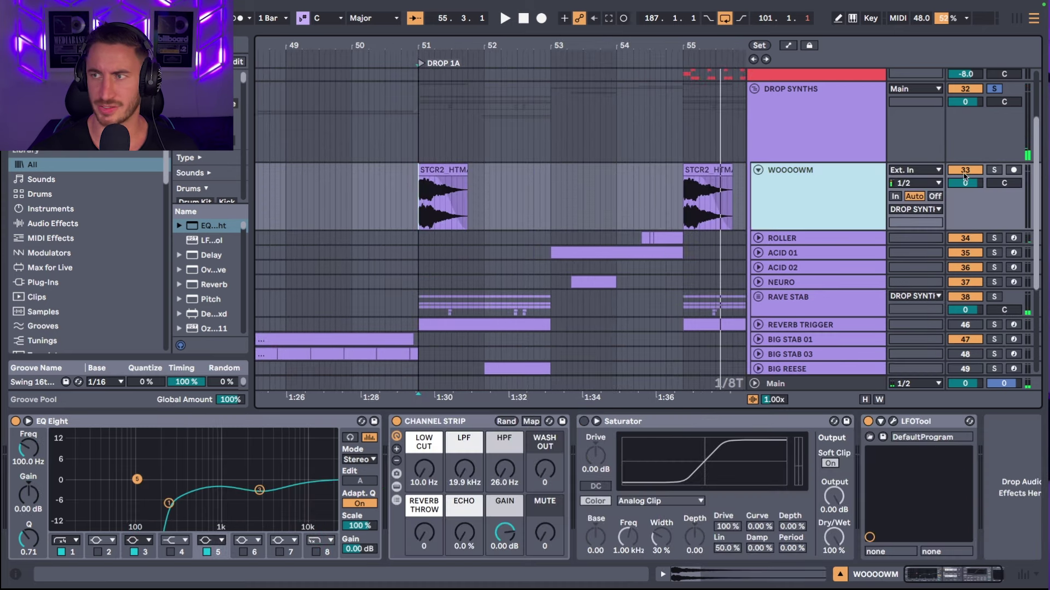
left_click(994, 170)
left_click(425, 184)
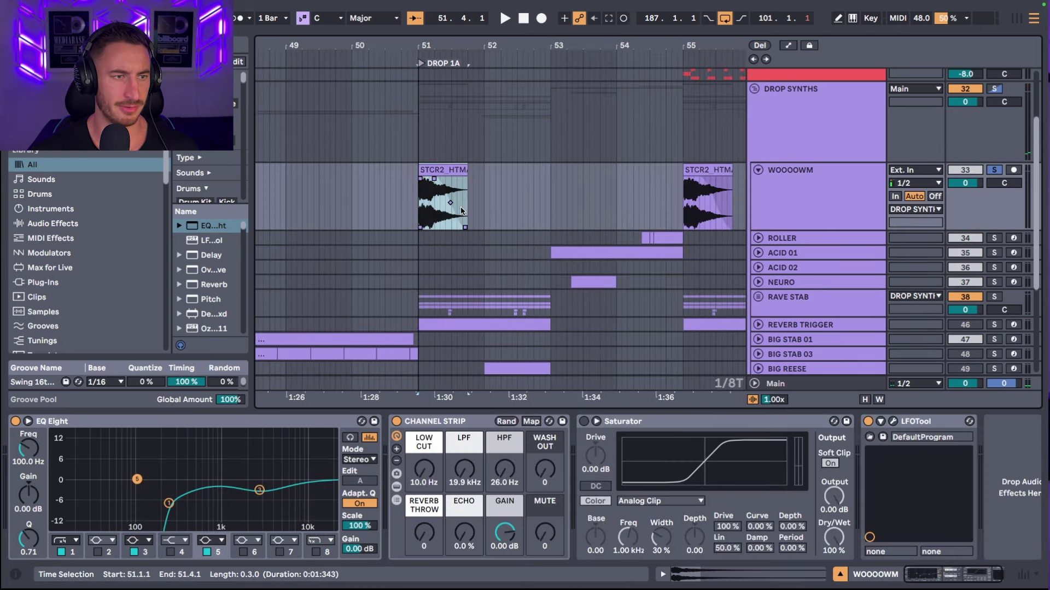
key("space")
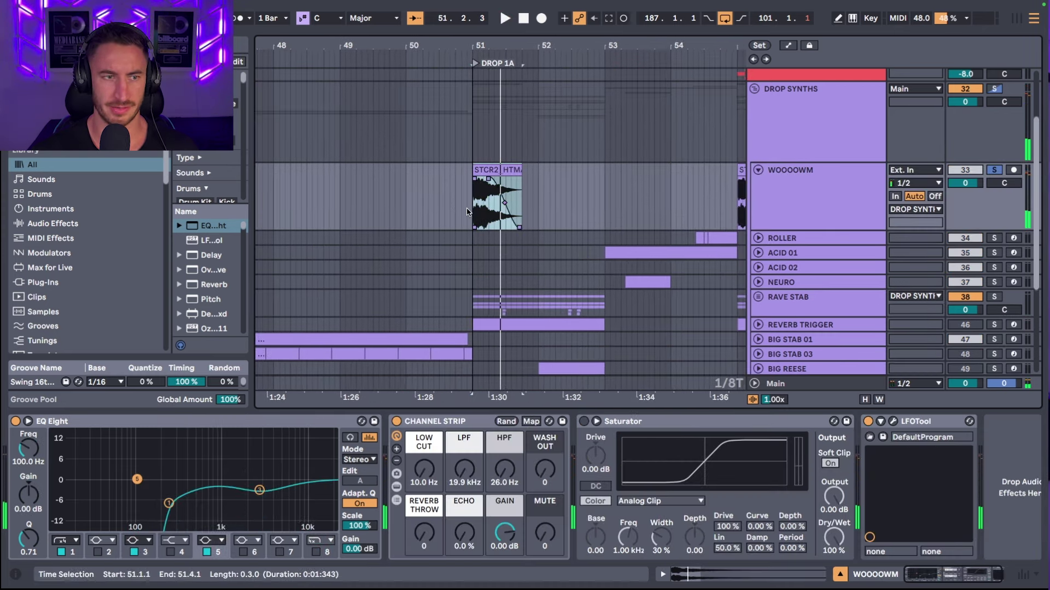
scroll(602, 312, "down", 3)
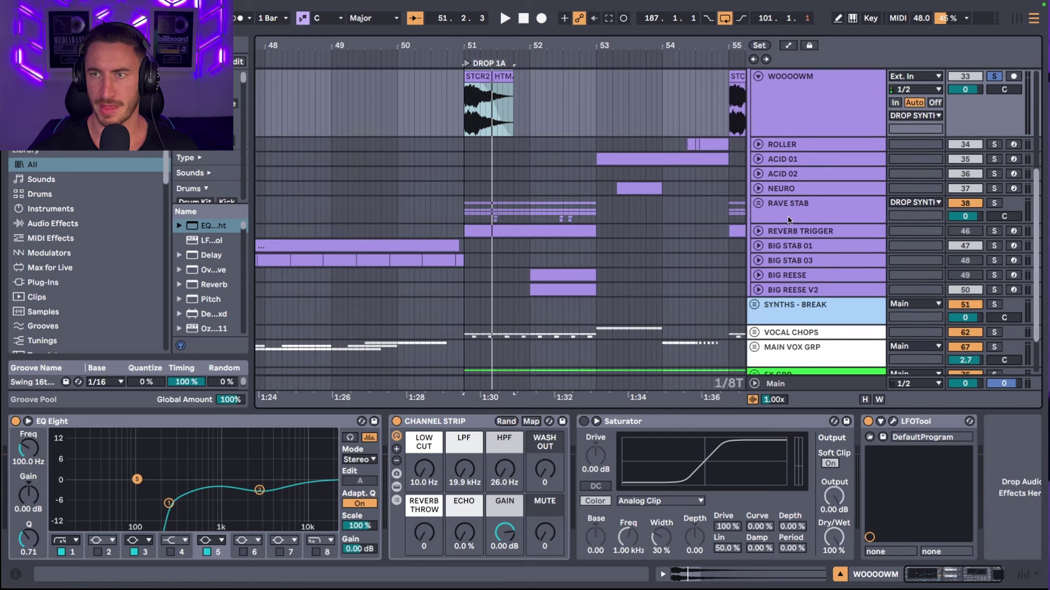
Step: Unfold RAVE STAB, play the drop from bar 51, and open BIG STAB 01's A#4/E#4 notes
left_click(785, 216)
left_click(757, 204)
scroll(779, 211, "down", 2)
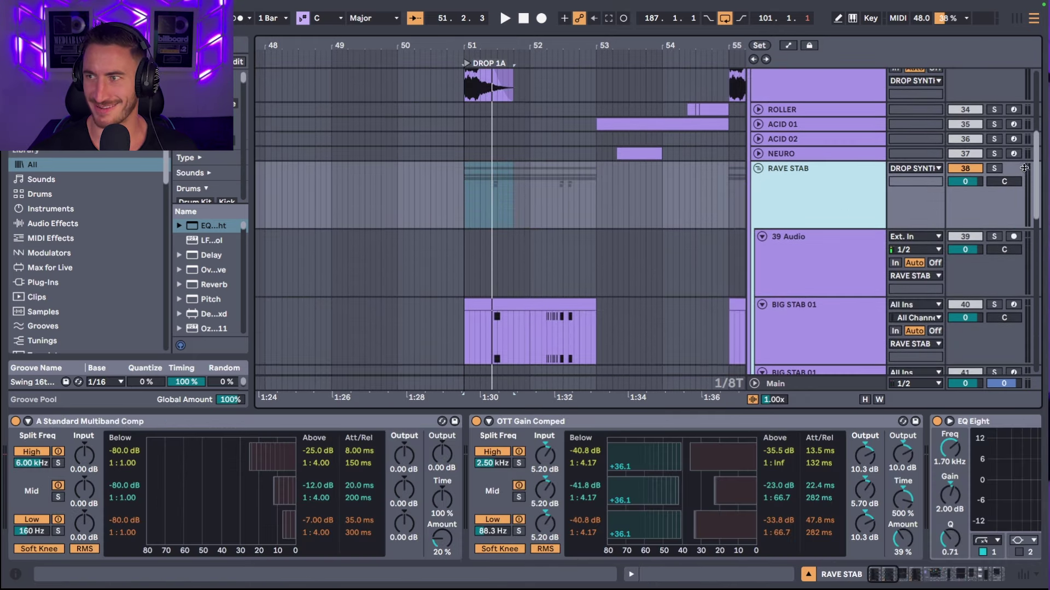
scroll(798, 209, "down", 2)
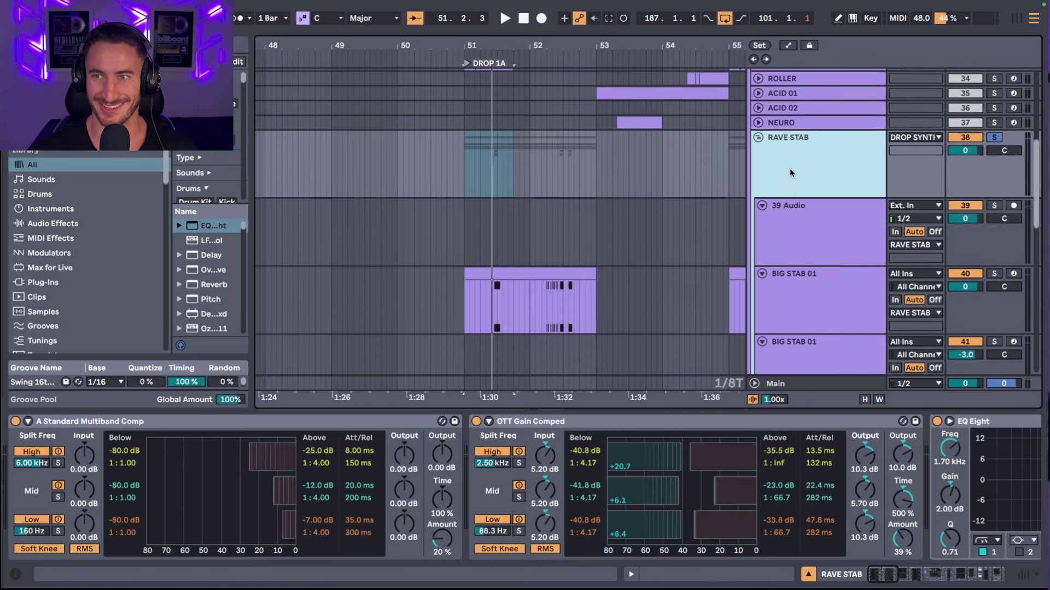
key("space")
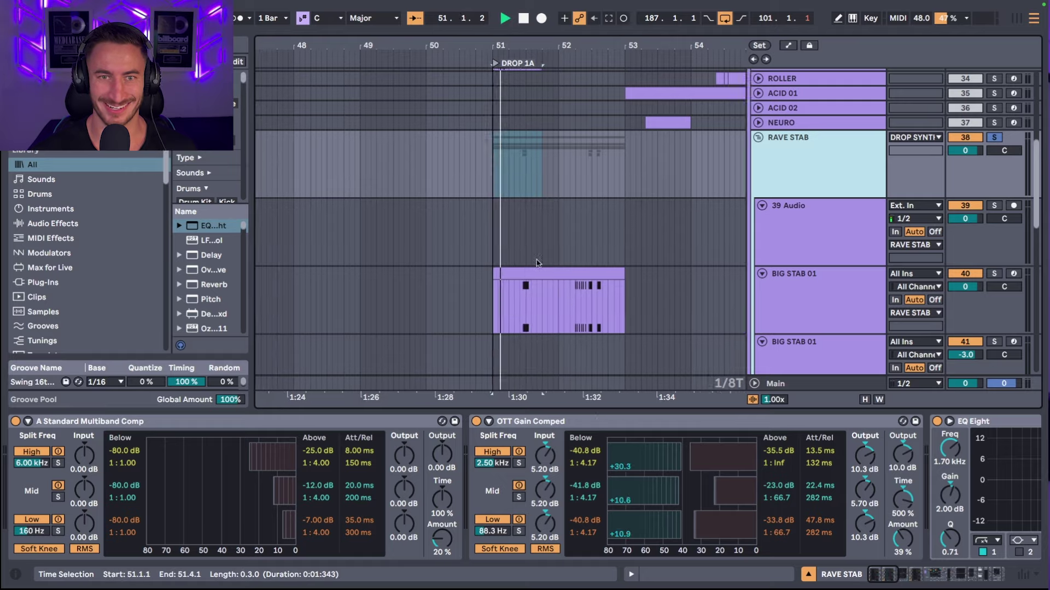
scroll(514, 268, "down", 6)
scroll(512, 268, "up", 3)
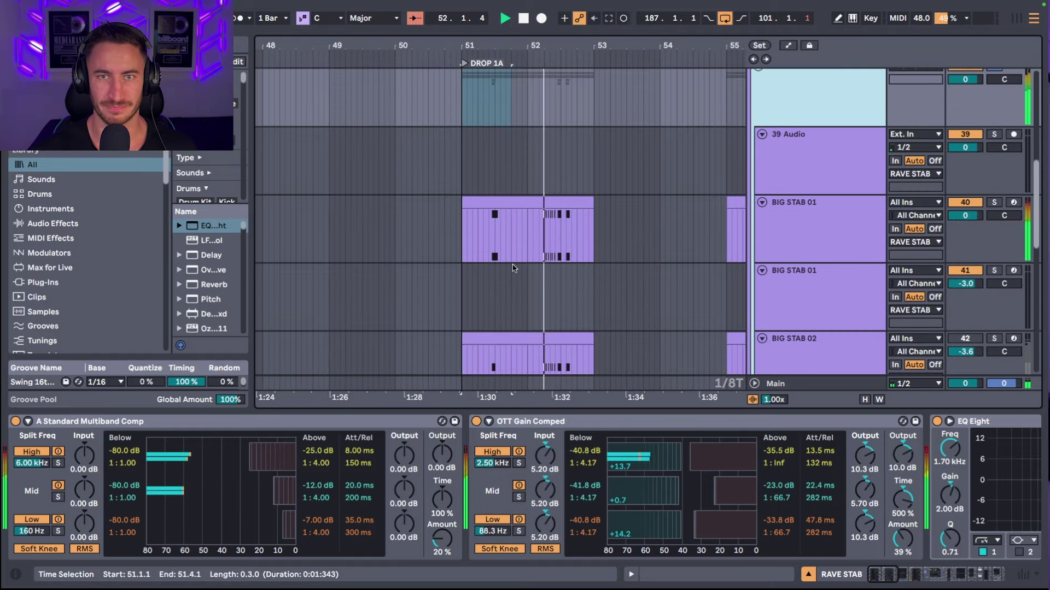
left_click(499, 211)
double_click(499, 211)
key("space")
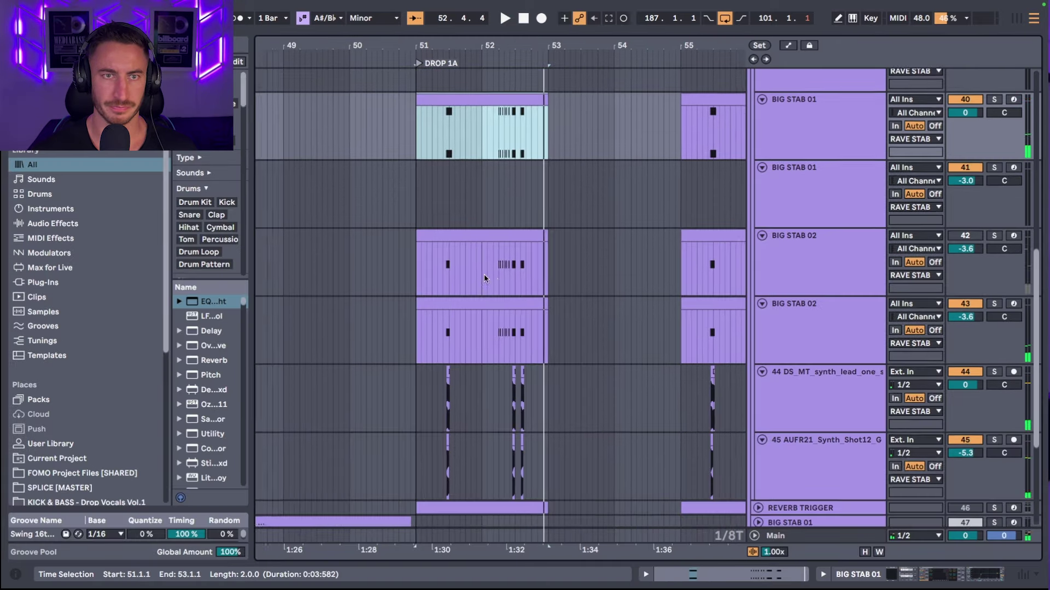
Step: Solo BIG STAB 01 and briefly audition it from inside its clip
scroll(484, 279, "left", 1)
left_click(868, 155)
scroll(867, 155, "up", 3)
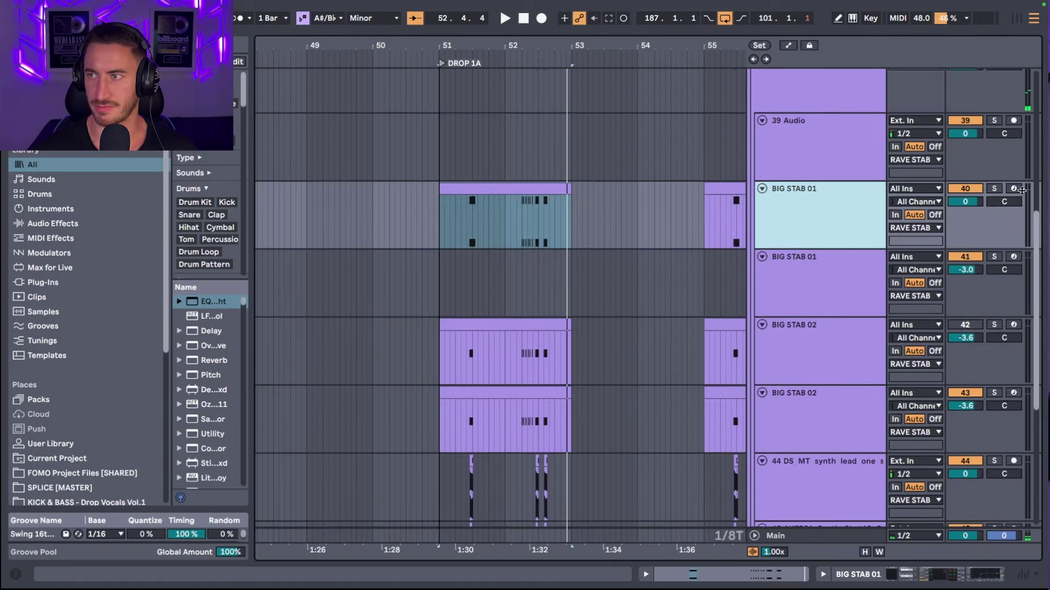
left_click(999, 190)
left_click(466, 218)
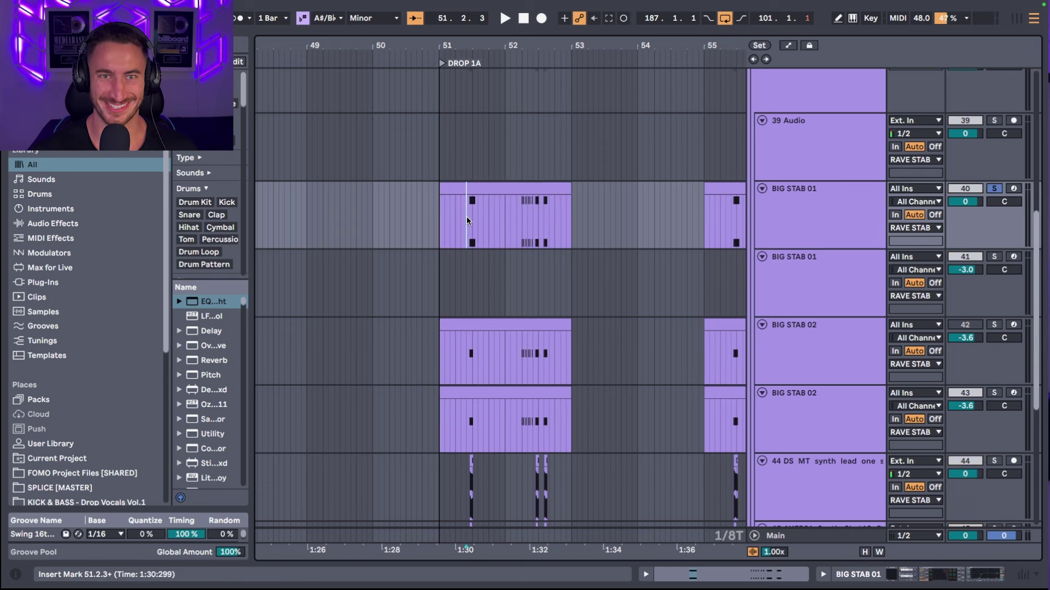
key("space")
scroll(471, 220, "left", 1)
key("space")
Step: Open BIG STAB 01's Serum and show oscillators A and B in flat 2D view
double_click(794, 236)
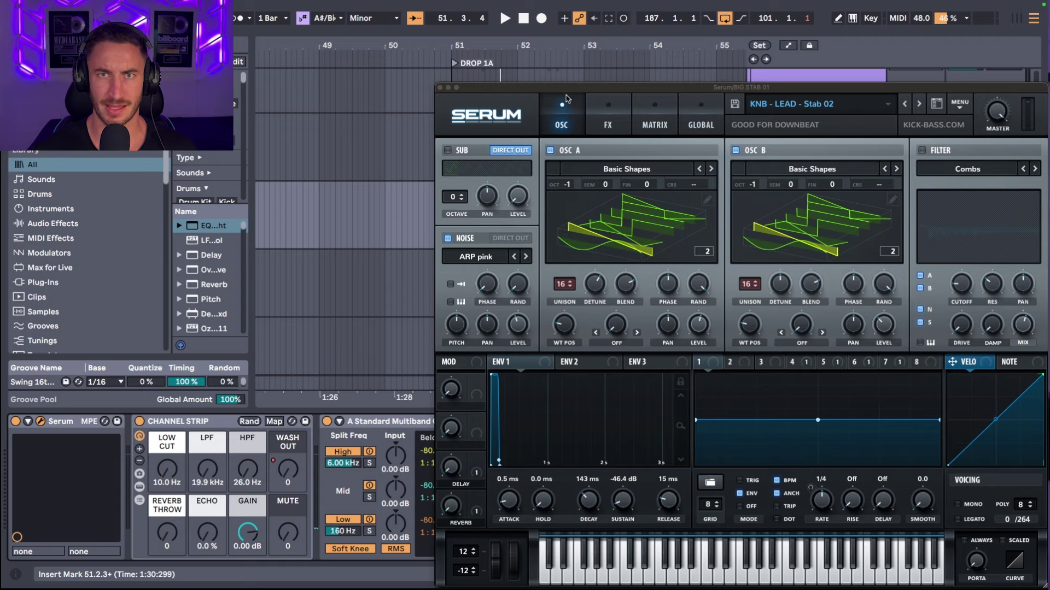
left_click_drag(566, 88, 335, 41)
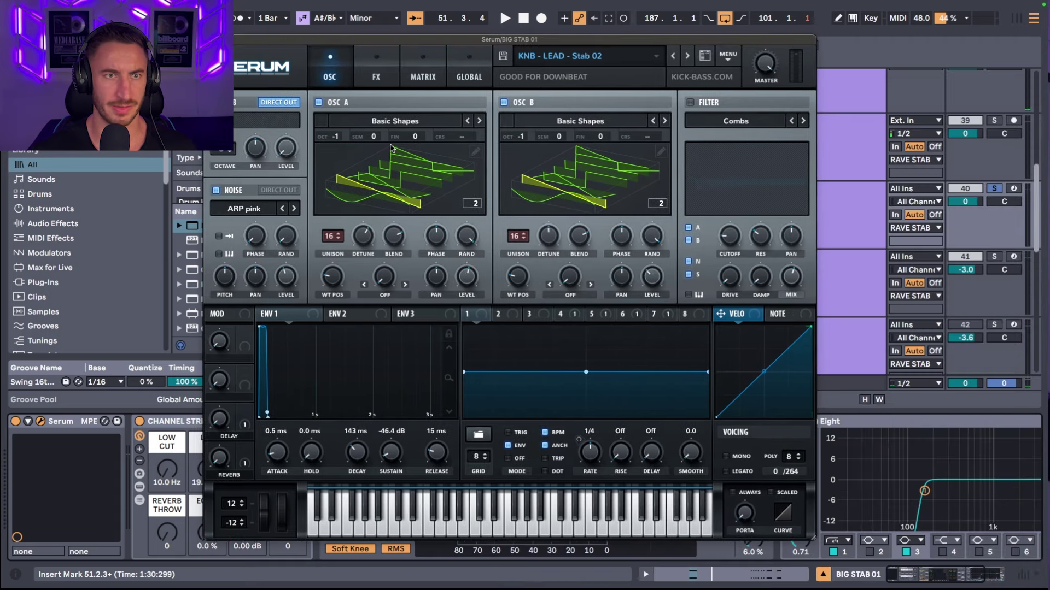
left_click(392, 173)
left_click(538, 188)
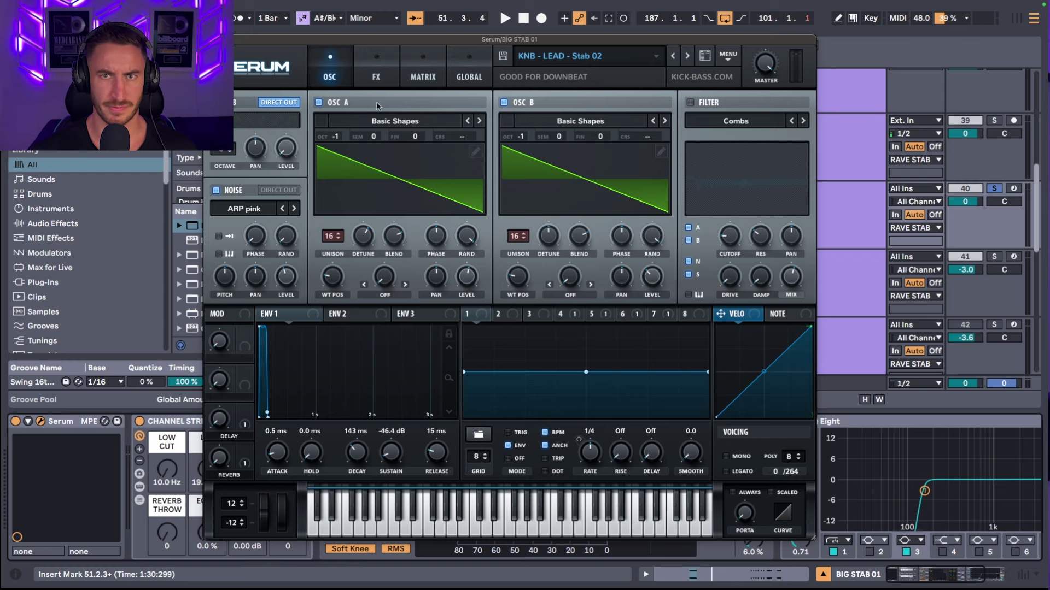
Step: In Serum's FX rack, bypass Distortion, EQ and Compressor to compare, then re-enable all three
left_click(377, 71)
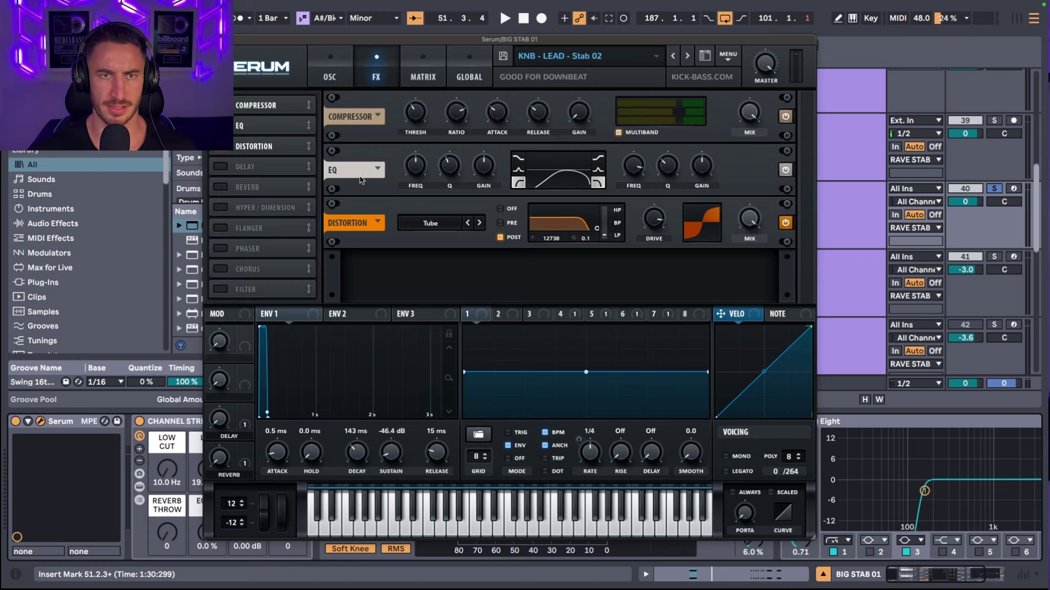
left_click(221, 147)
left_click(221, 126)
left_click(222, 105)
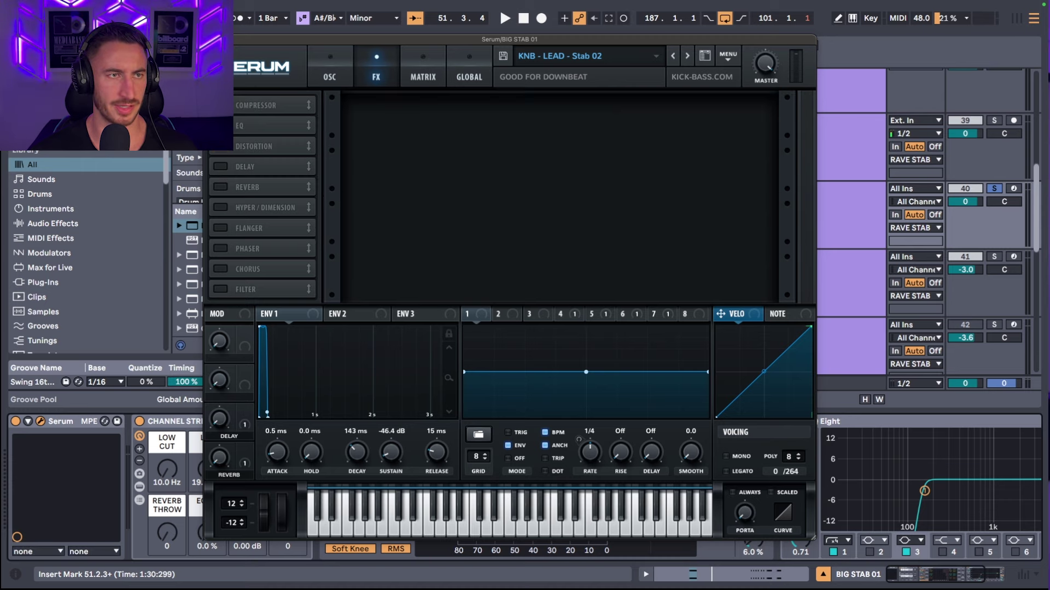
key("space")
key("space")
left_click(221, 105)
left_click(220, 125)
left_click(221, 147)
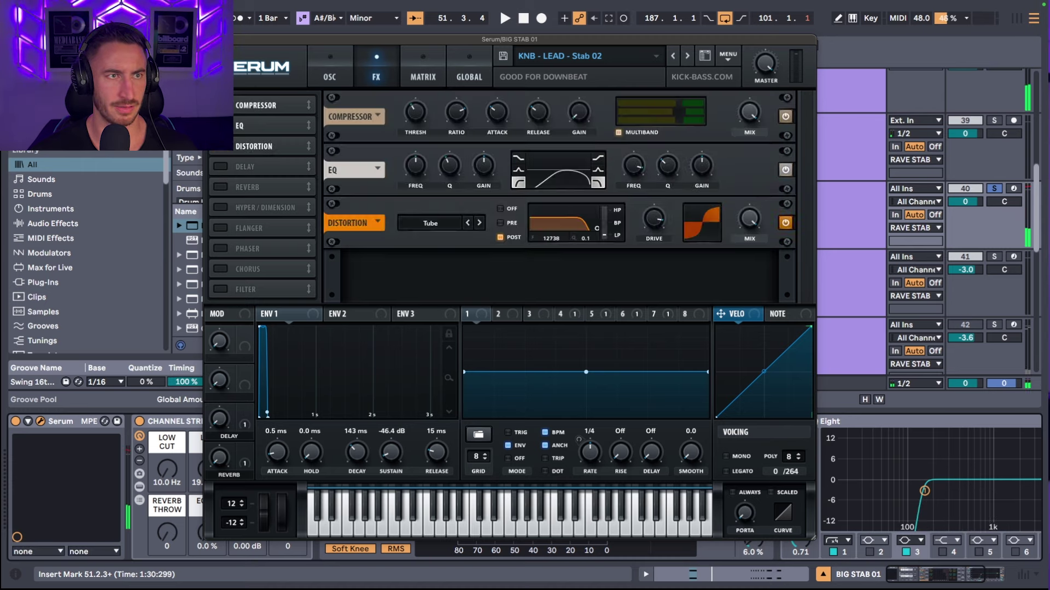
key("space")
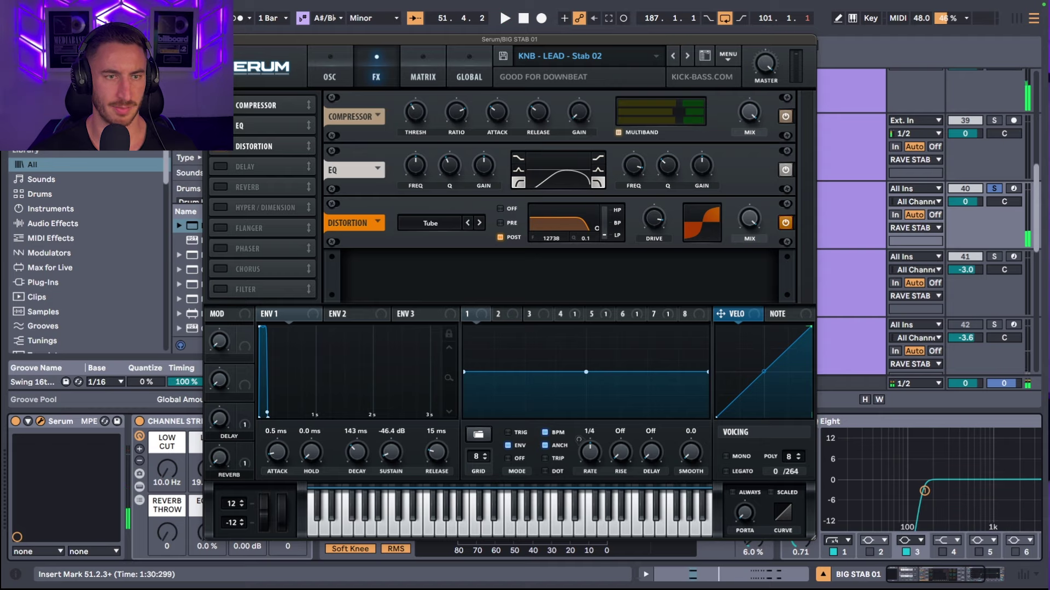
Step: Solo the second BIG STAB 02 track and audition it
left_click(210, 40)
scroll(490, 208, "down", 5)
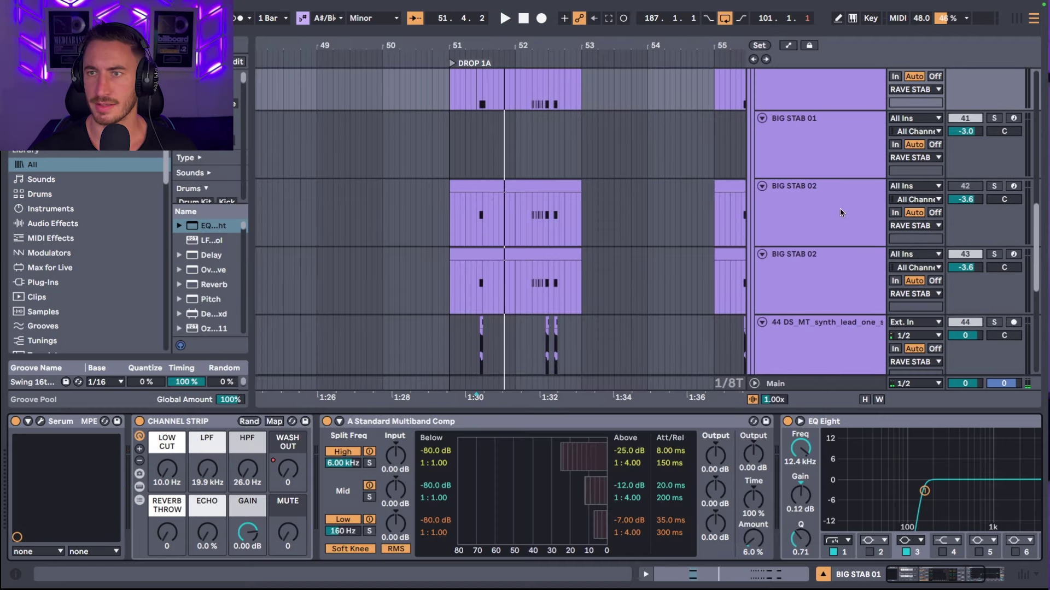
left_click(822, 205)
scroll(821, 215, "down", 1)
left_click(814, 231)
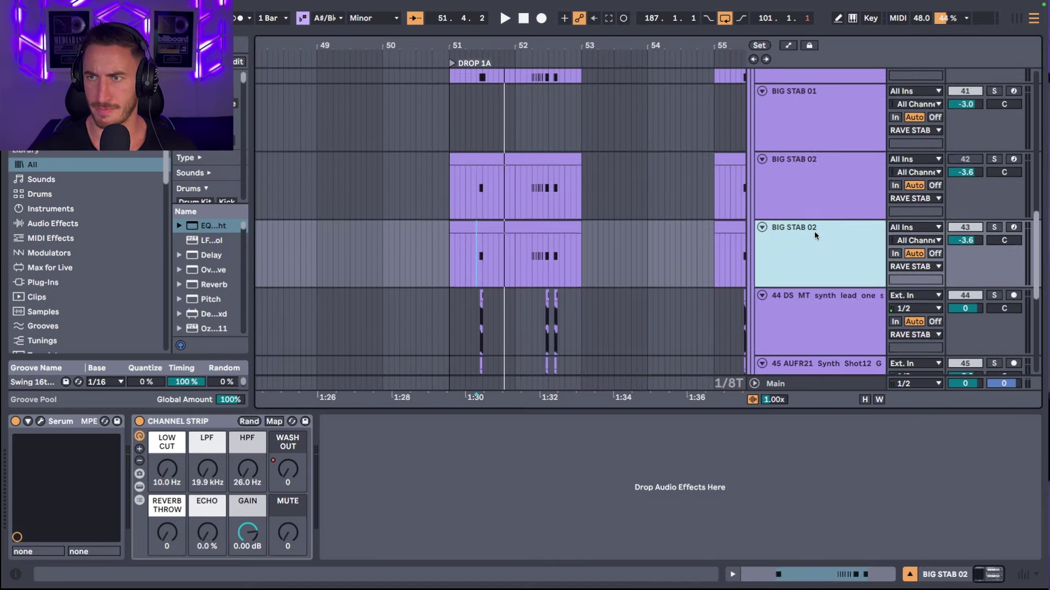
left_click(995, 232)
key("space")
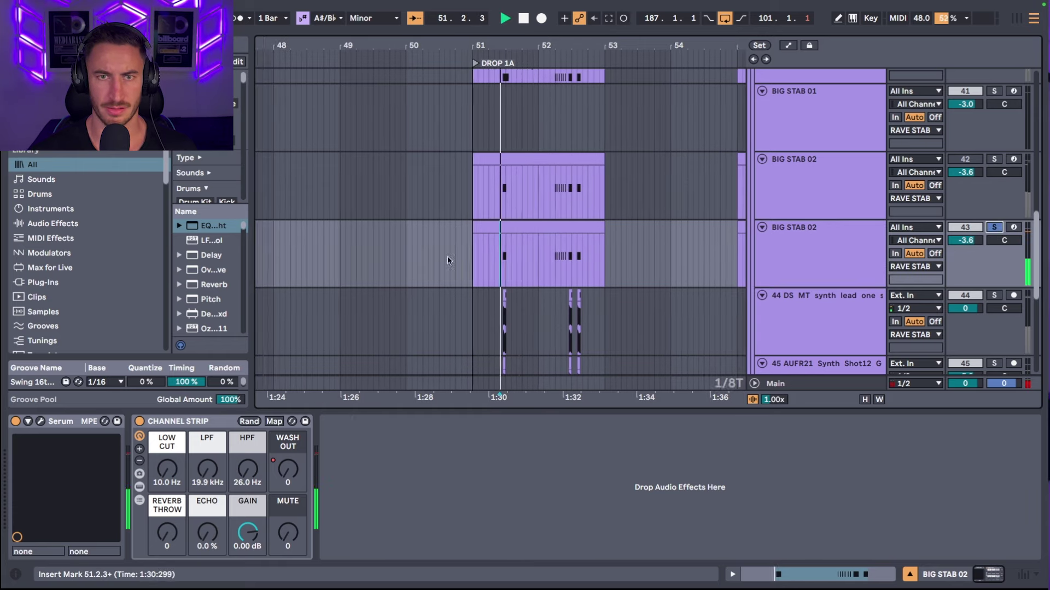
key("space")
Step: Inspect BIG STAB 02's Serum oscillator A in flat waveform view while the stab plays
scroll(813, 230, "down", 2)
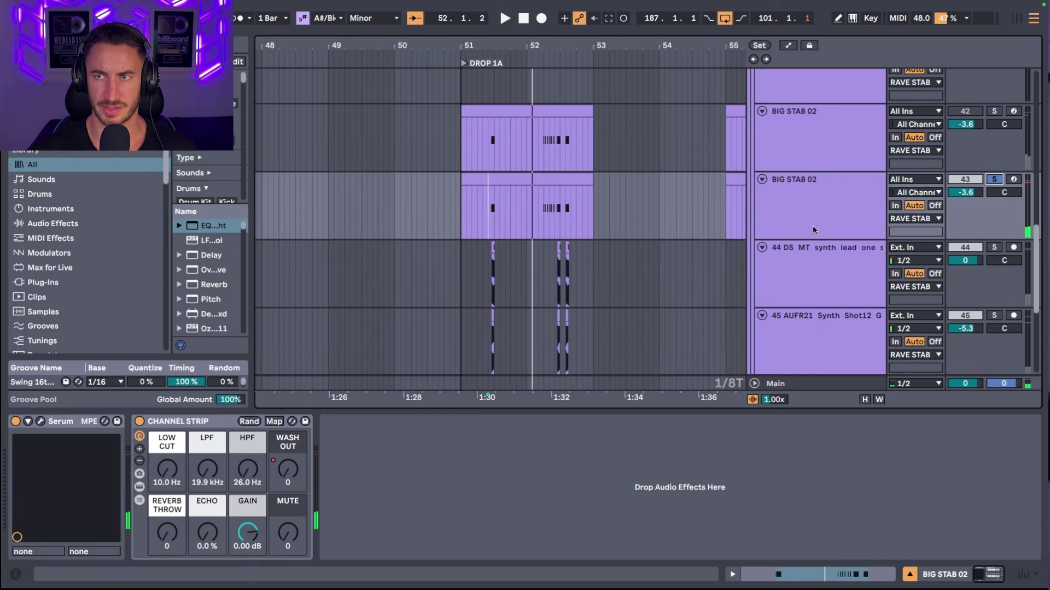
left_click(814, 229)
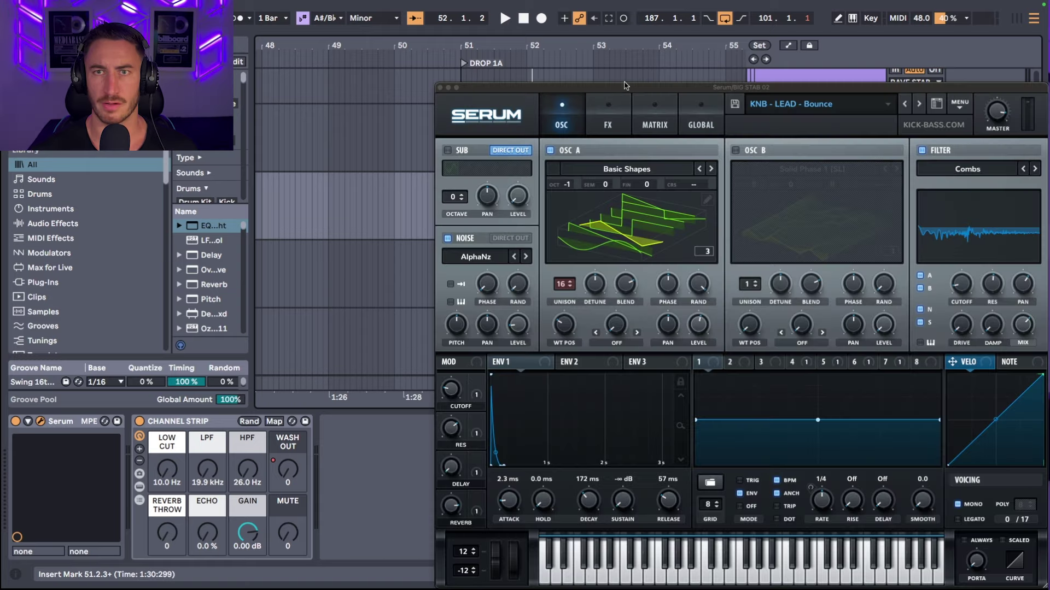
left_click_drag(624, 87, 428, 37)
left_click(422, 188)
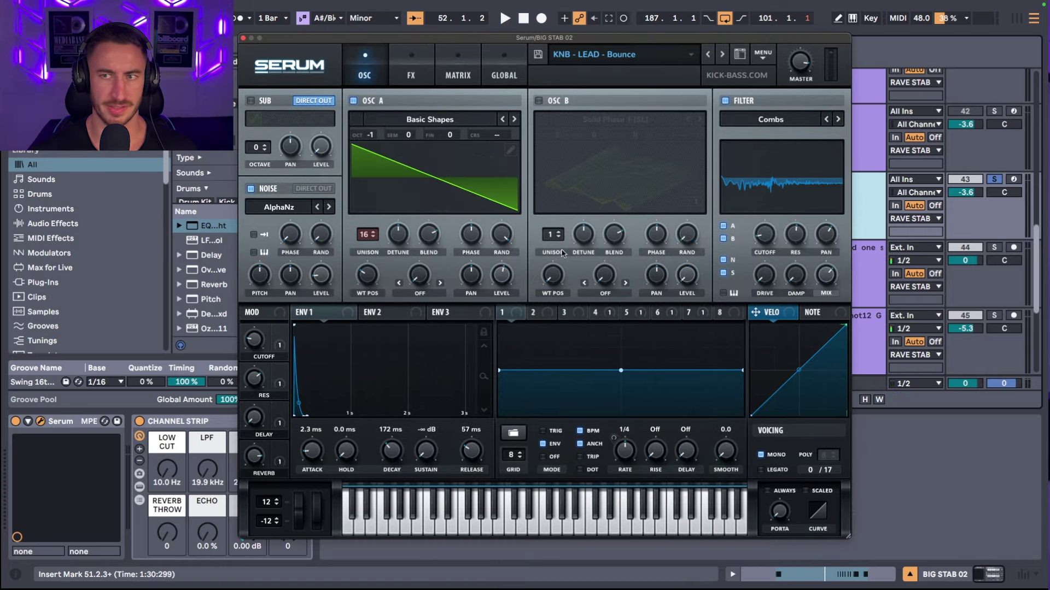
key("space")
left_click(244, 38)
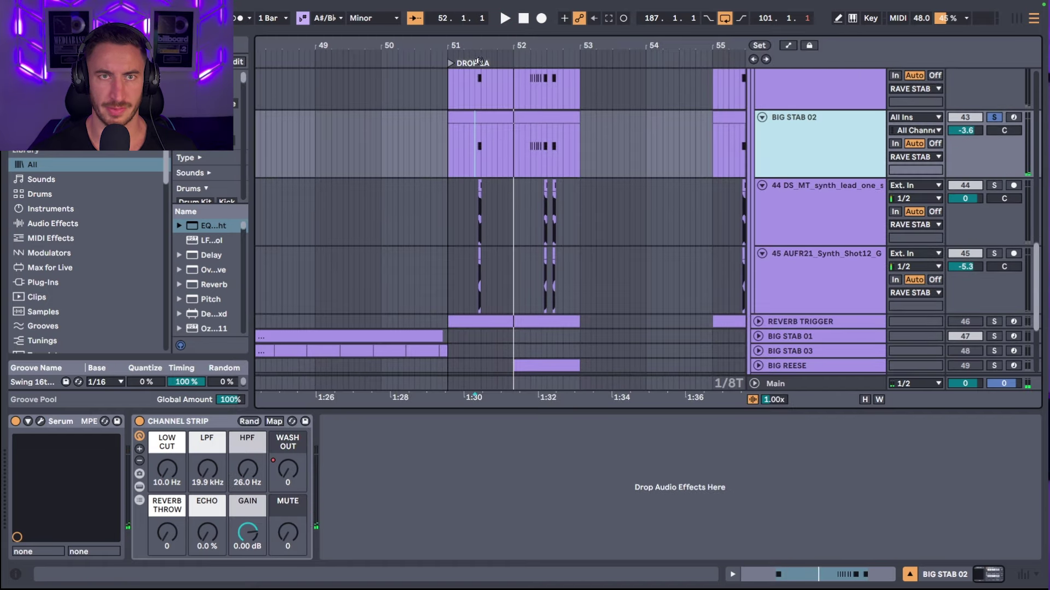
Step: Audition synth shot tracks 44 and 45 soloed, then unsolo them and return to RAVE STAB
left_click(820, 216)
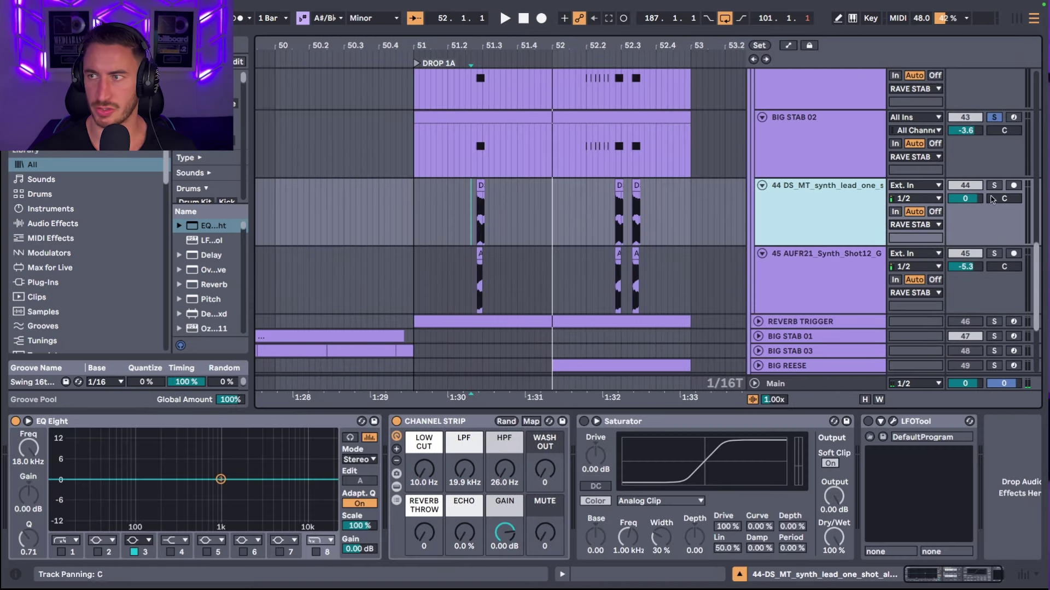
left_click(995, 253)
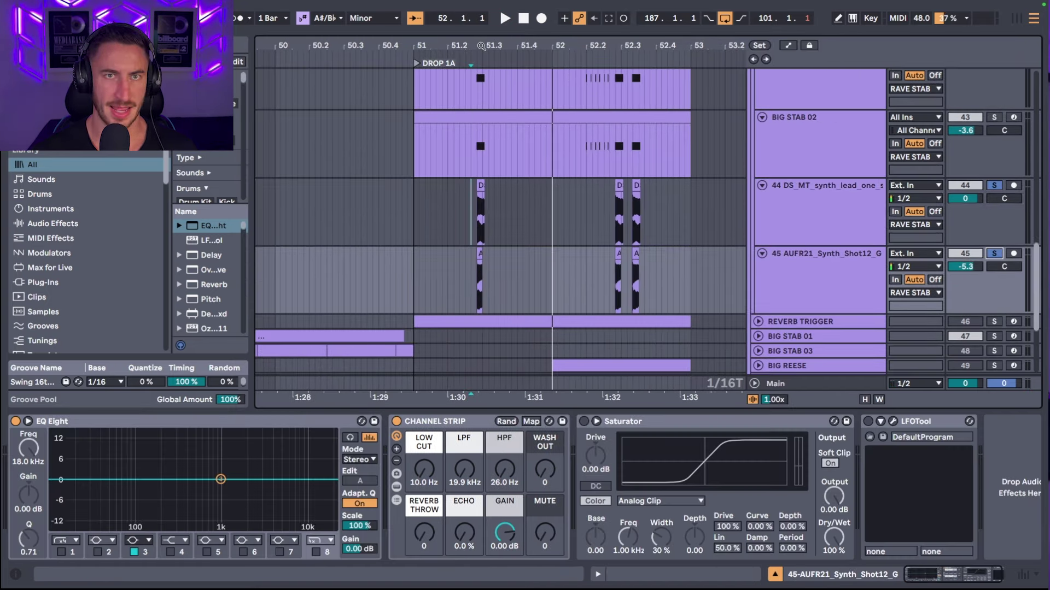
scroll(520, 202, "up", 3)
key("space")
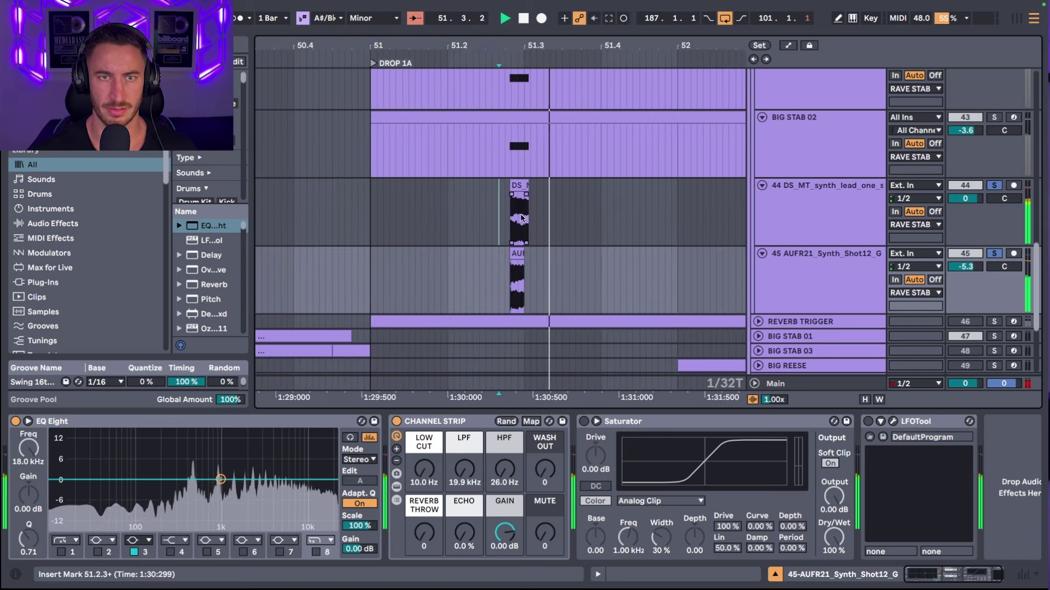
scroll(450, 43, "down", 3)
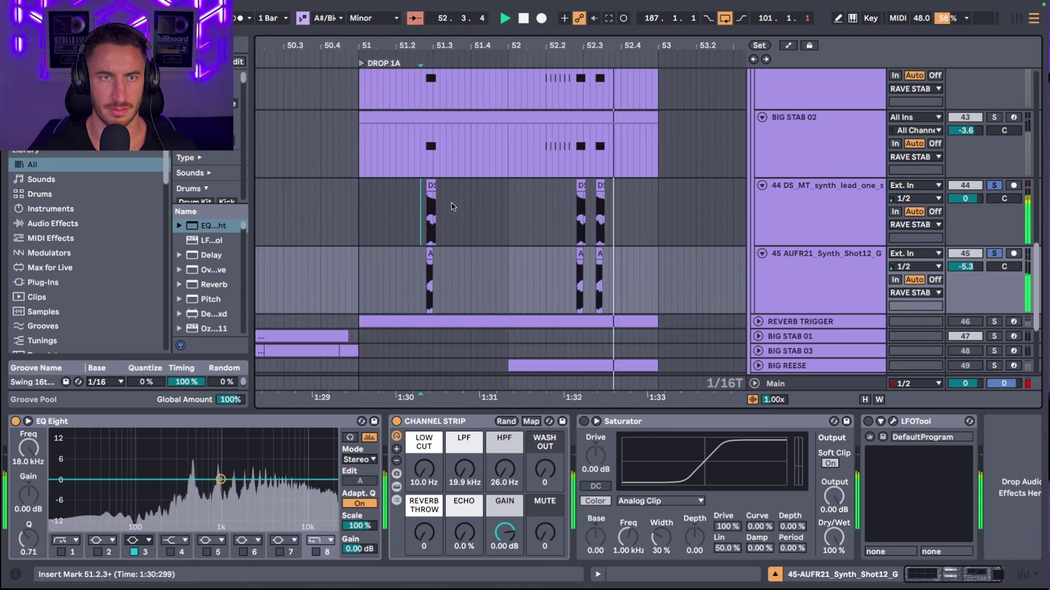
left_click(997, 185)
scroll(425, 217, "up", 3)
scroll(584, 191, "down", 2)
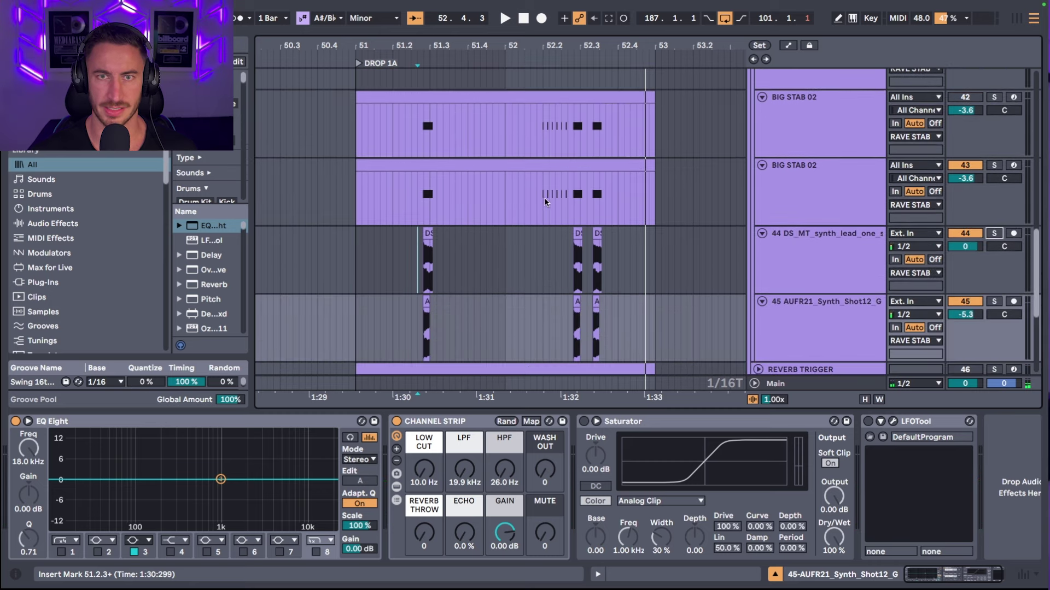
scroll(545, 203, "up", 5)
Step: Solo RAVE STAB, step through its Multiband Comp and OTT Gain Comped devices, and show its automation
left_click(759, 176)
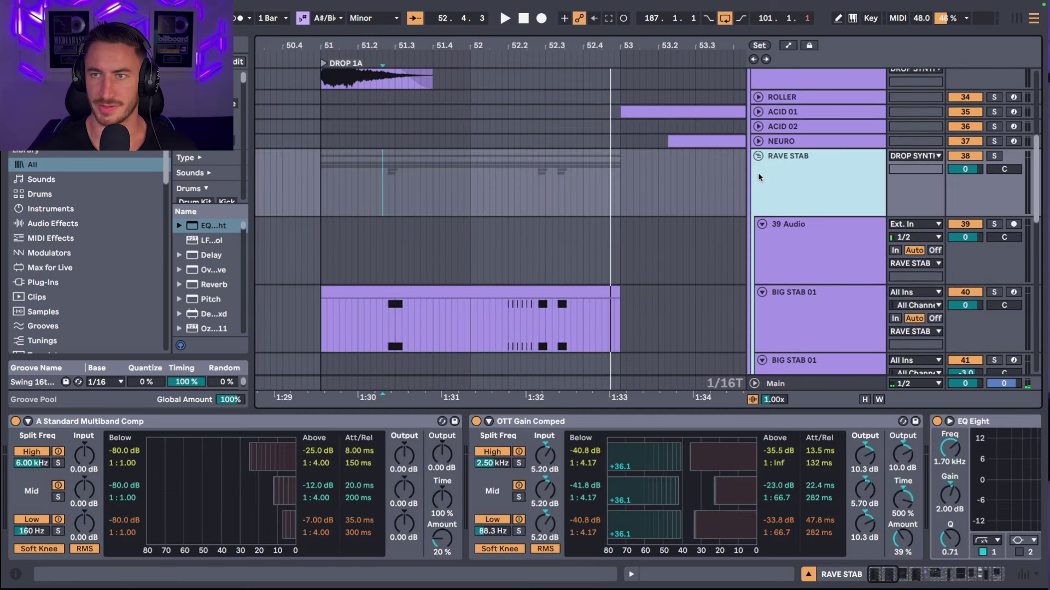
left_click(994, 157)
left_click(114, 430)
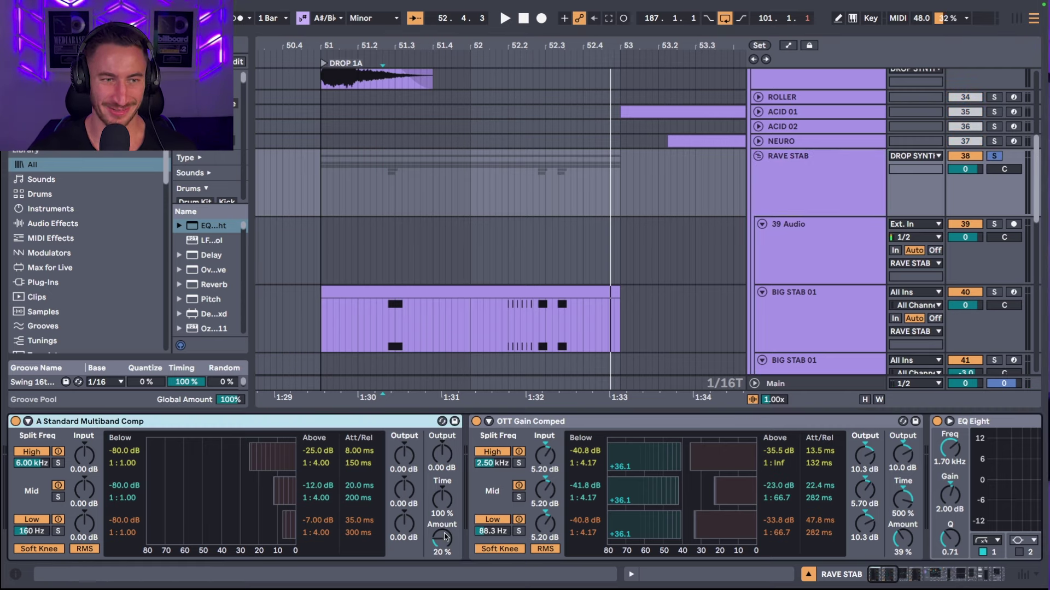
left_click(544, 422)
scroll(601, 470, "right", 10)
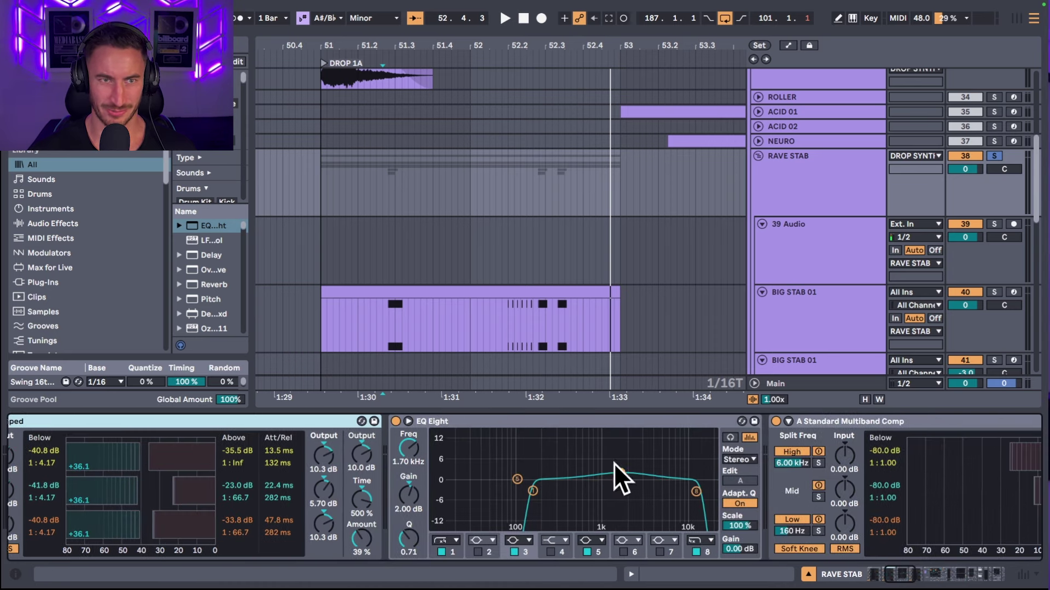
scroll(573, 455, "right", 5)
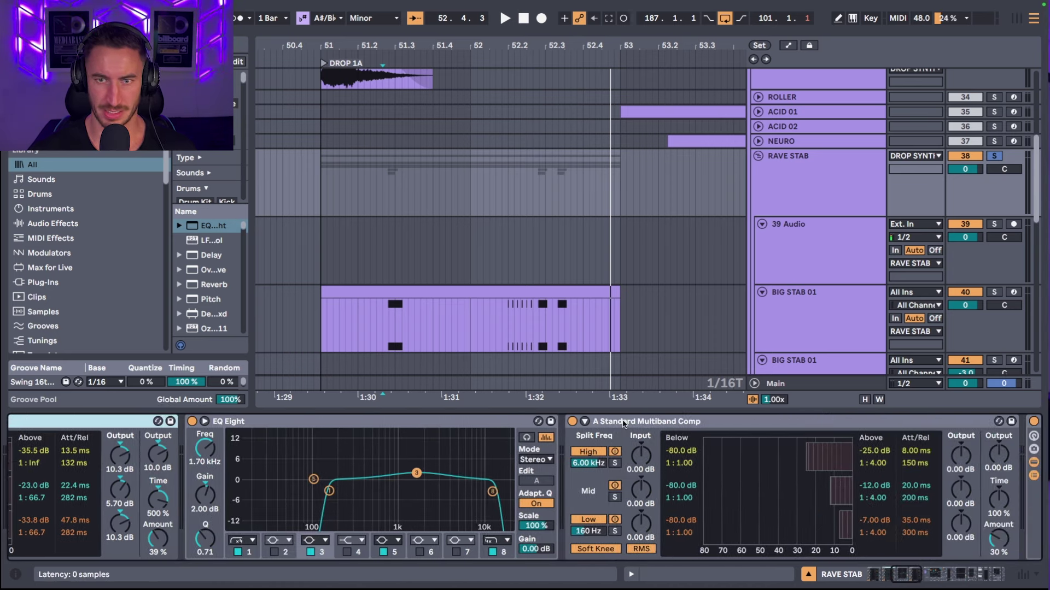
left_click(623, 424)
scroll(623, 437, "right", 5)
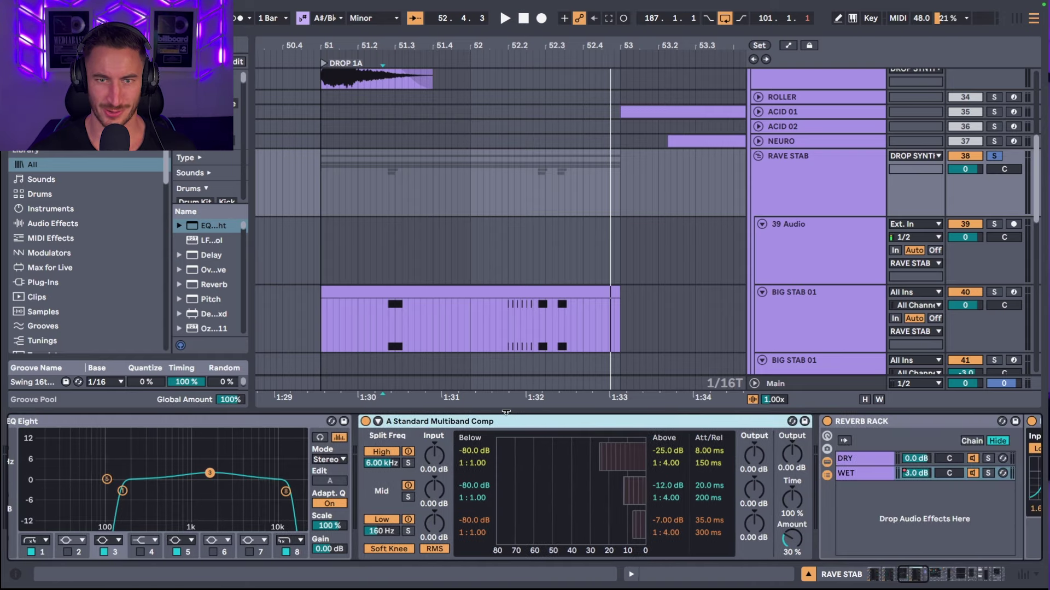
scroll(506, 412, "right", 10)
key("a")
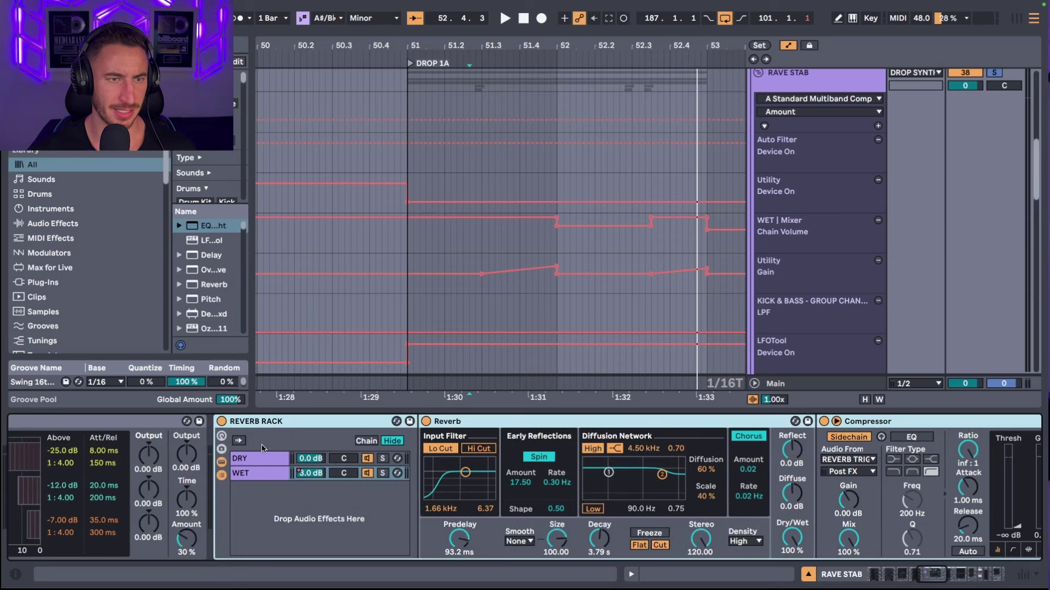
left_click(264, 459)
left_click(265, 473)
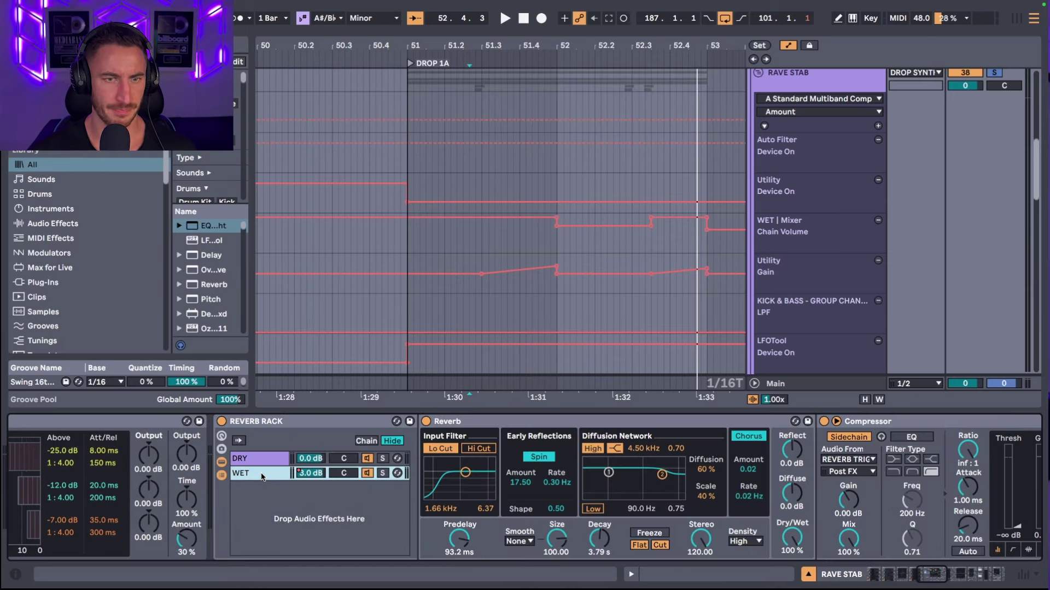
scroll(446, 491, "right", 2)
scroll(445, 492, "right", 1)
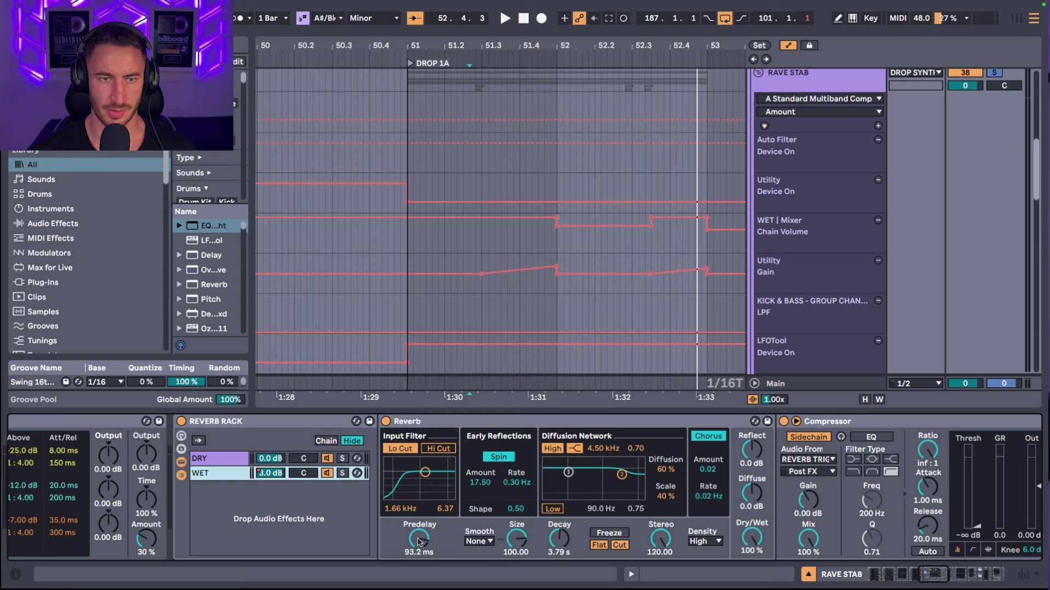
scroll(449, 539, "right", 3)
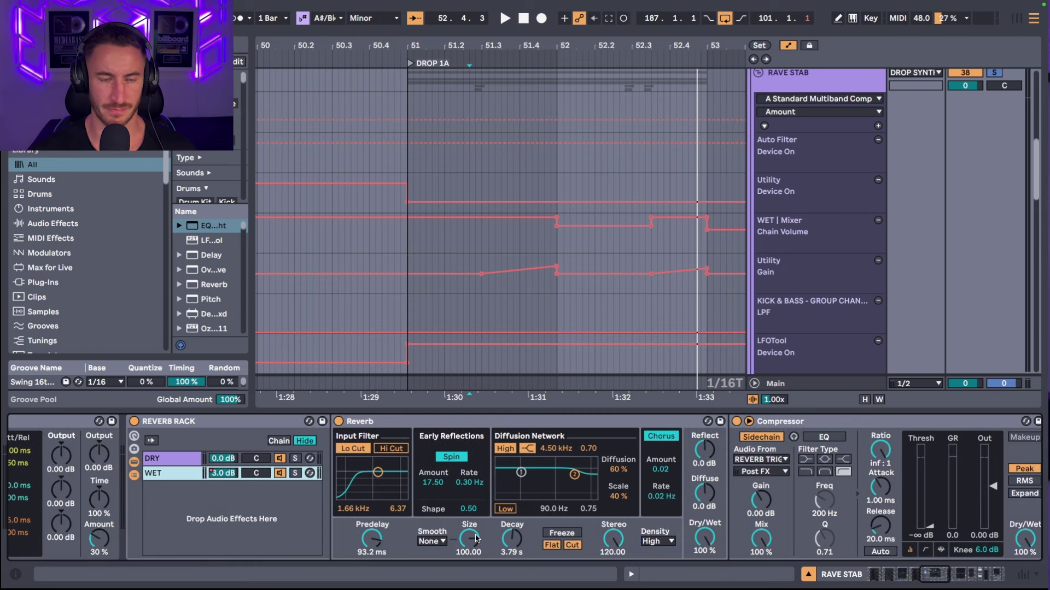
key("space")
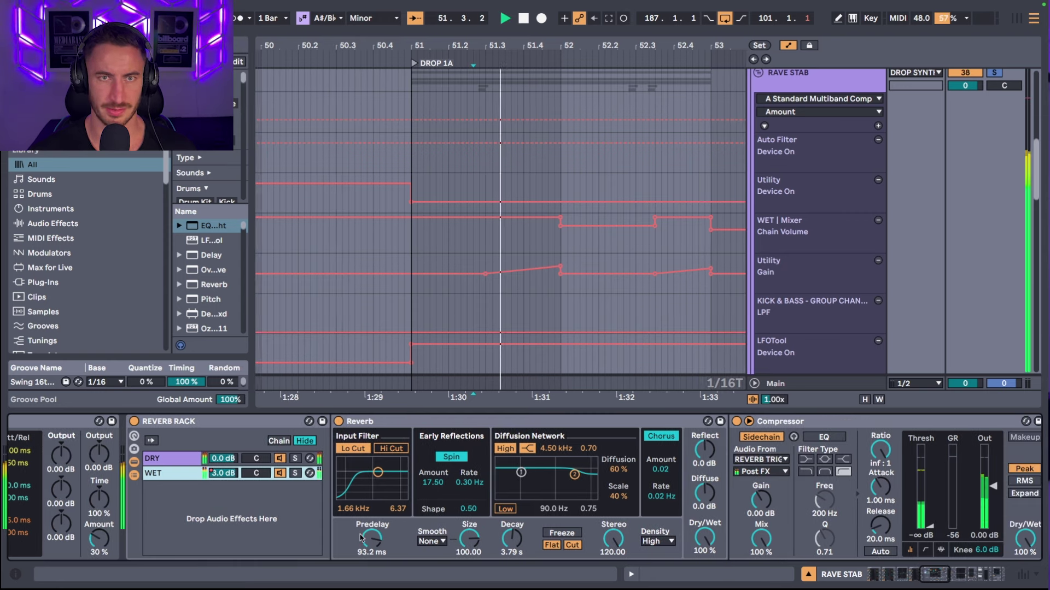
key("space")
left_click(490, 192)
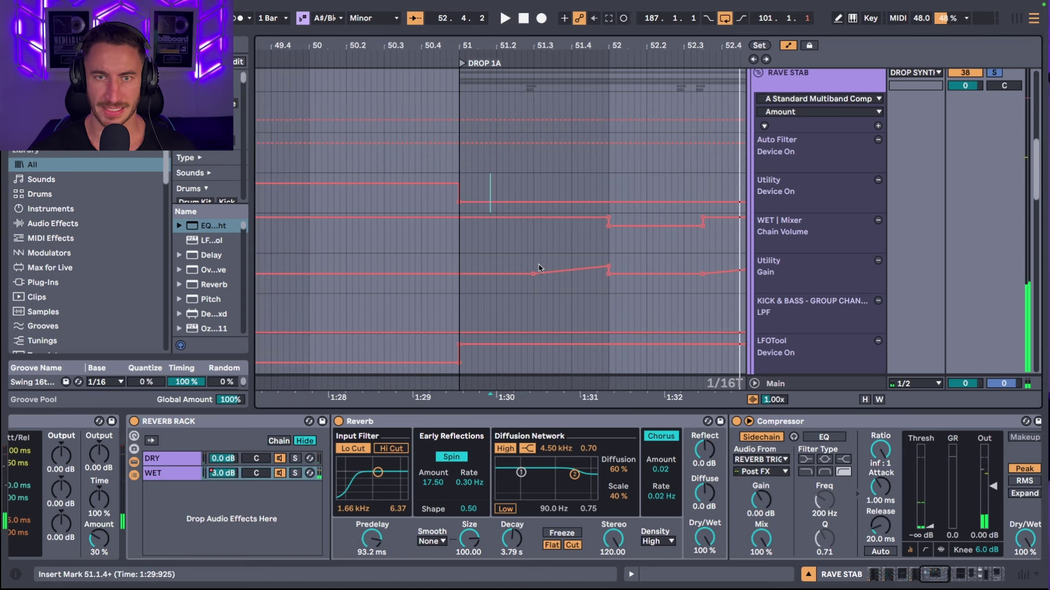
left_click_drag(534, 272, 602, 257)
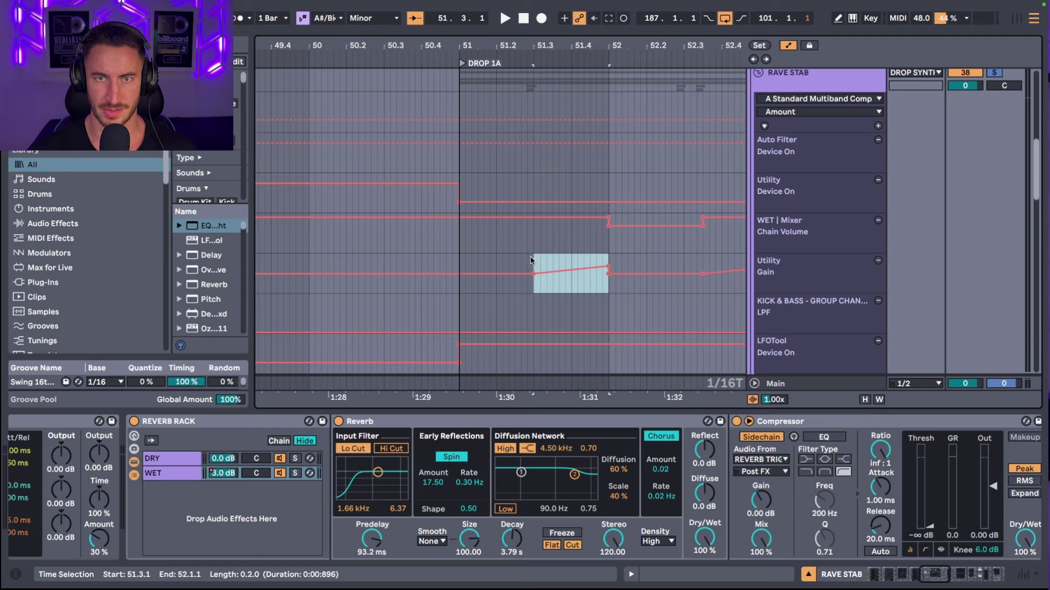
left_click_drag(532, 255, 608, 252)
left_click(547, 273)
left_click(524, 289)
key("space")
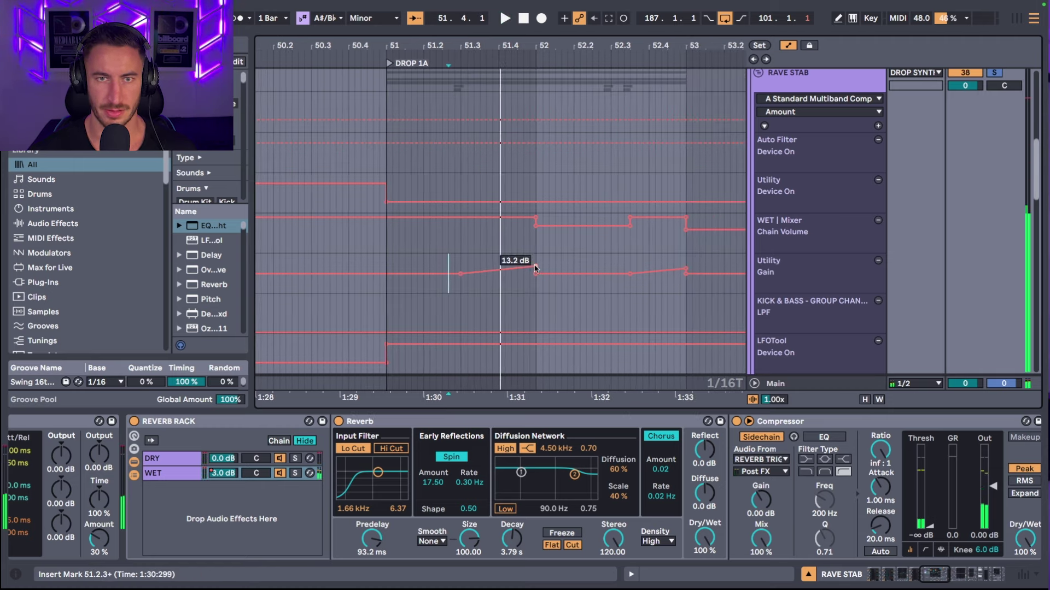
scroll(524, 277, "left", 1)
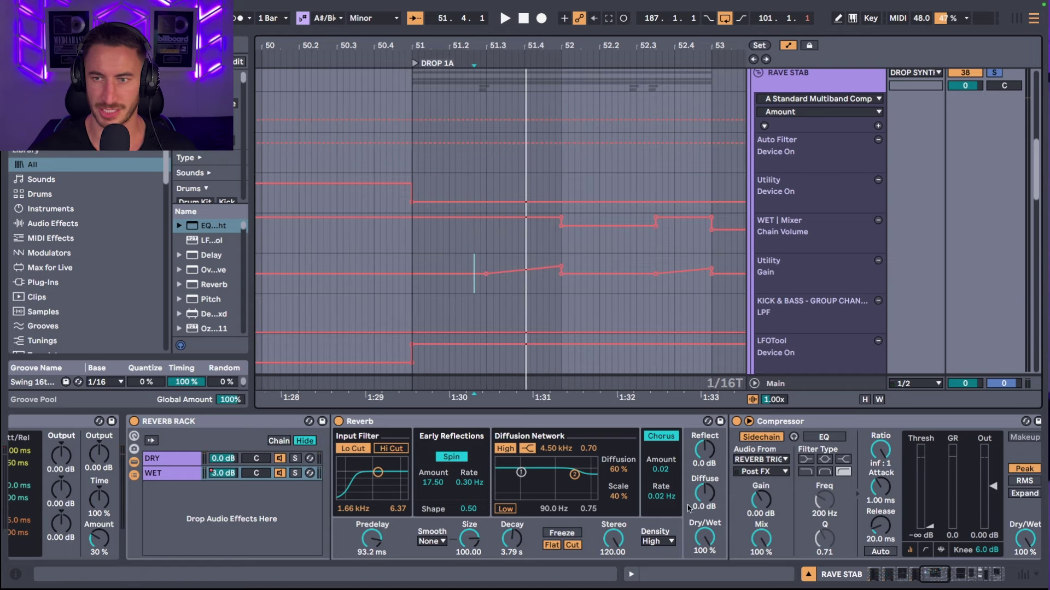
scroll(689, 508, "right", 6)
left_click(484, 426)
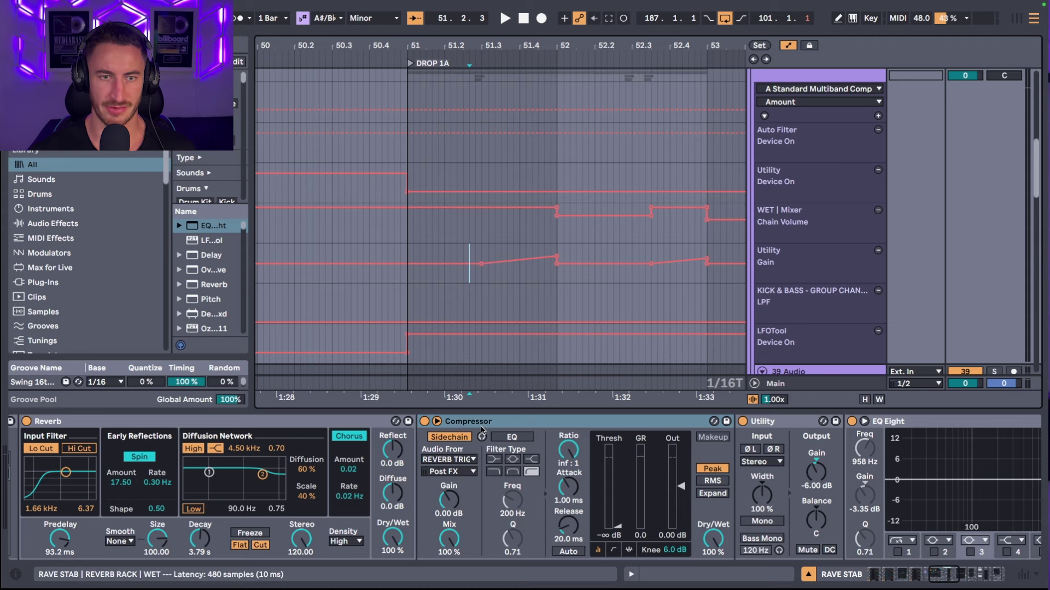
key("space")
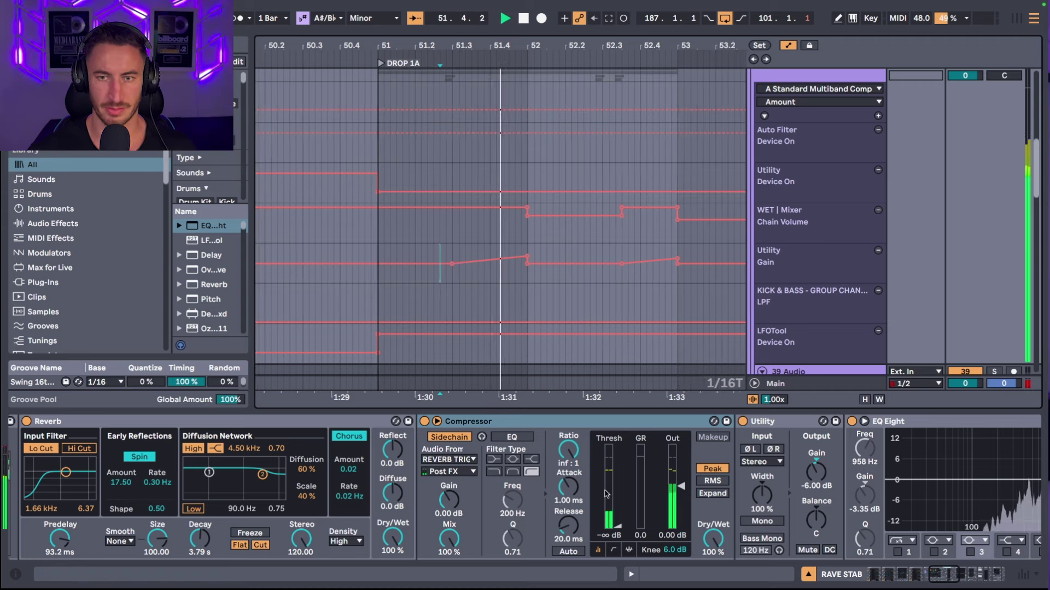
left_click(628, 550)
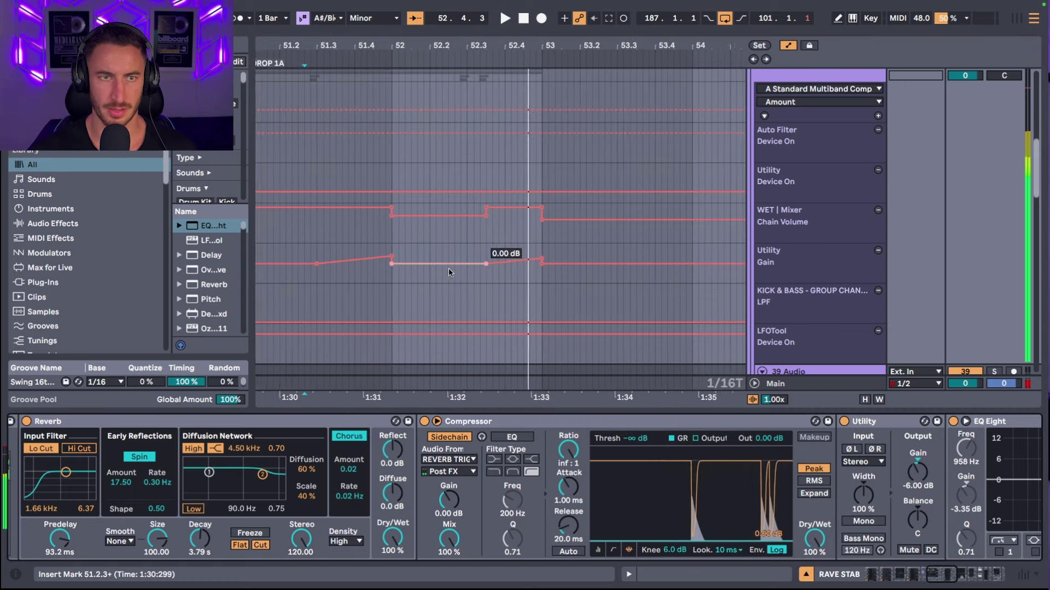
left_click(343, 252)
scroll(346, 252, "left", 3)
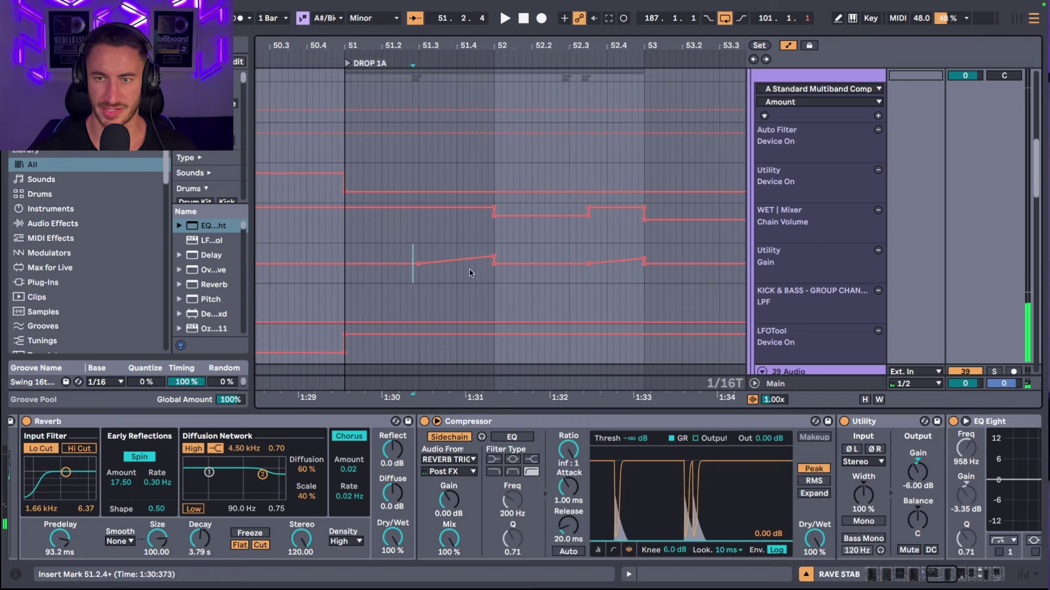
scroll(659, 427, "right", 3)
scroll(658, 426, "right", 6)
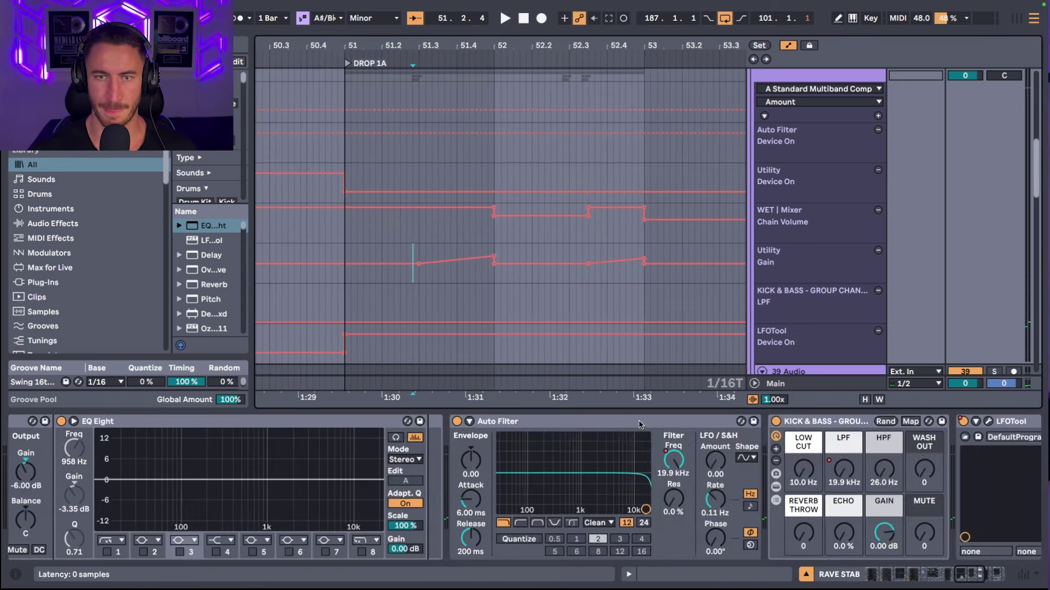
scroll(586, 321, "down", 3)
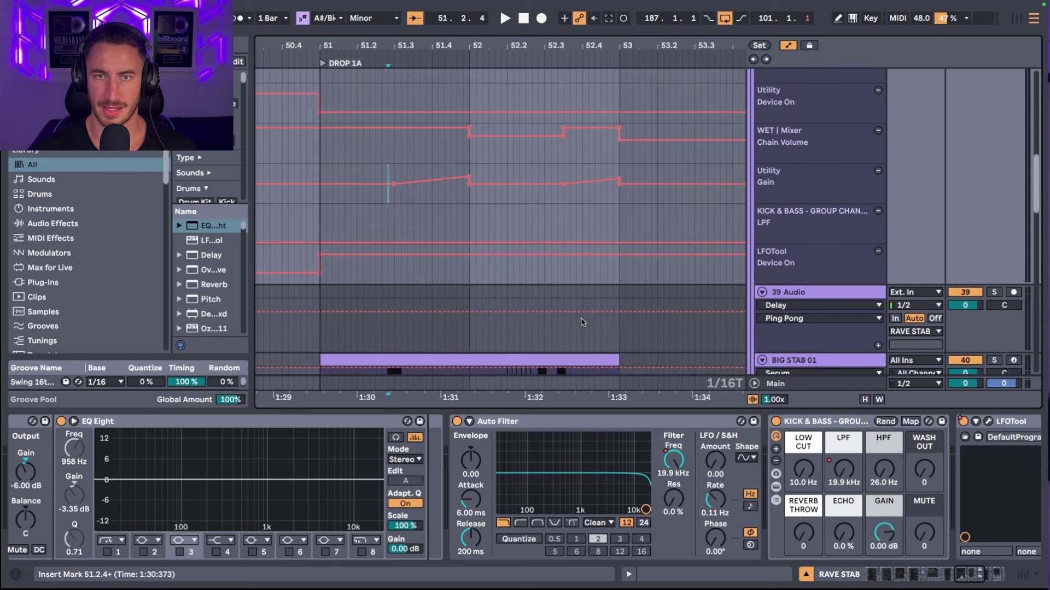
left_click(550, 430)
scroll(546, 291, "left", 2)
scroll(547, 290, "up", 5)
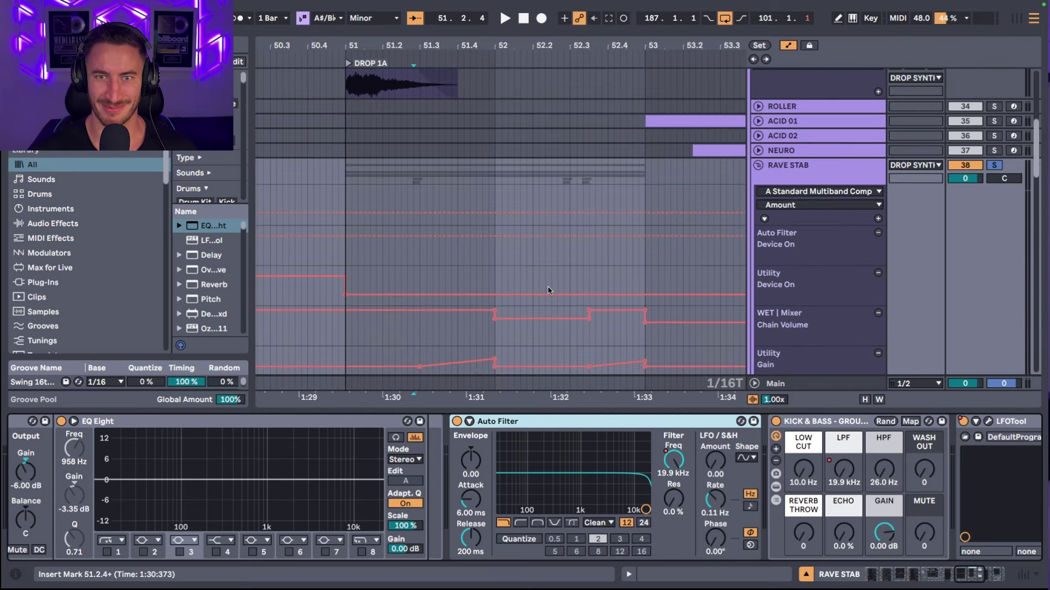
scroll(549, 290, "down", 4)
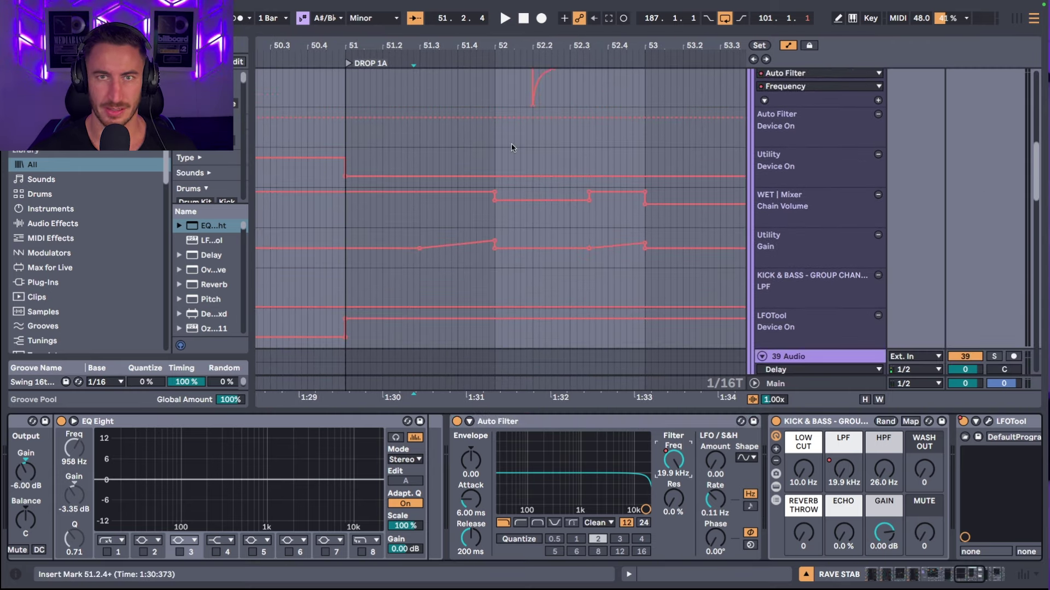
scroll(511, 148, "up", 3)
left_click(528, 182)
key("space")
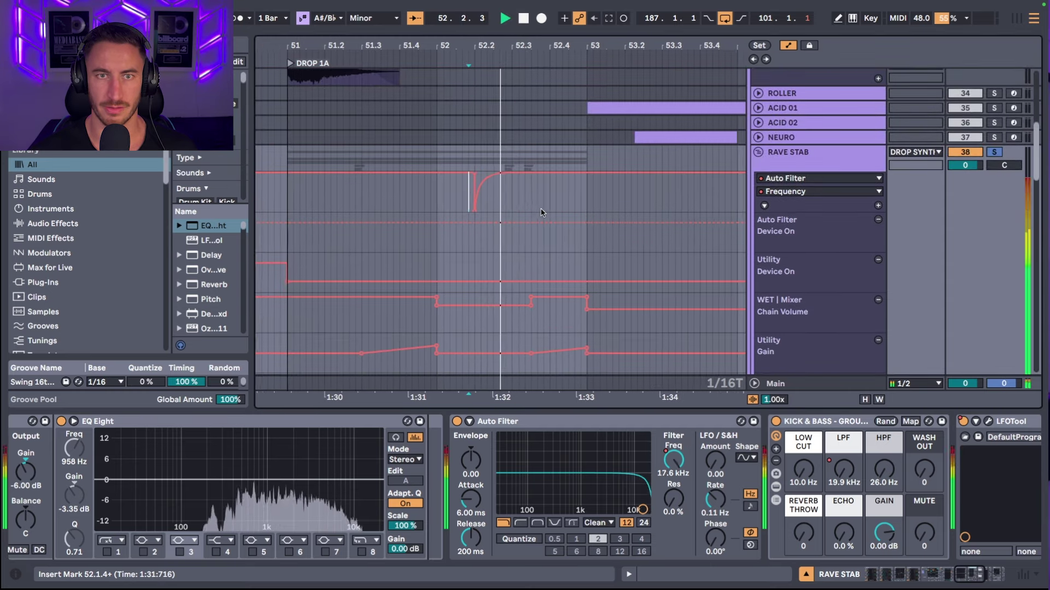
scroll(538, 205, "left", 1)
key("space")
left_click(478, 201)
key("minus")
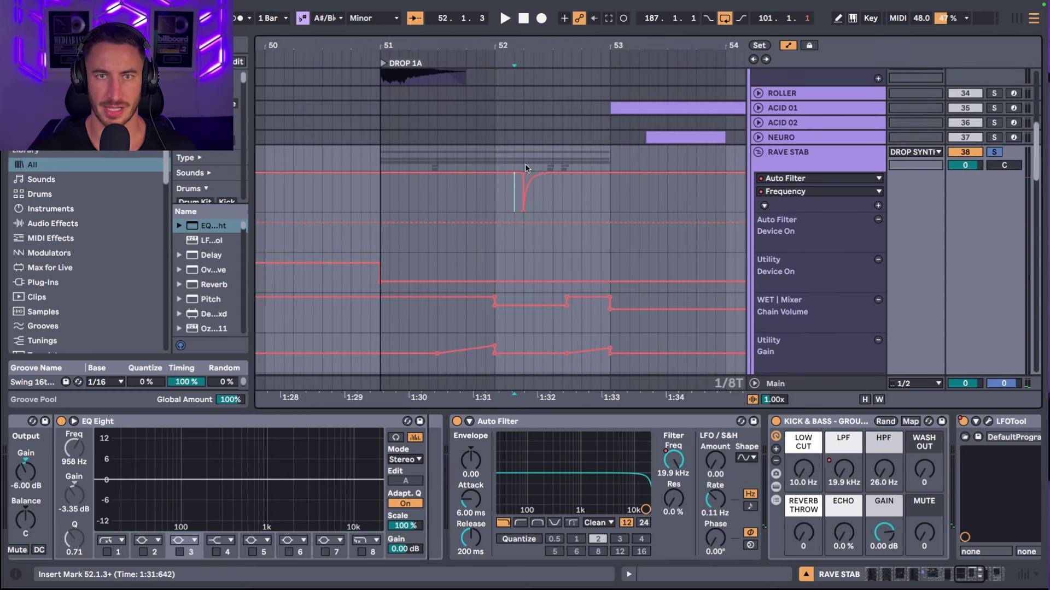
left_click(523, 164)
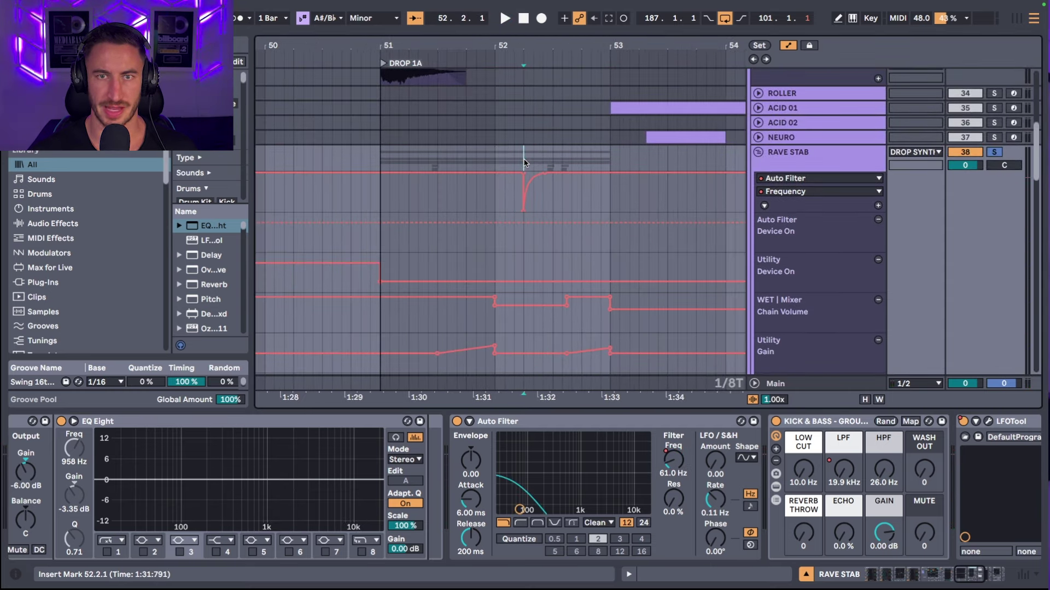
Step: Play the drop twice to hear BIG REESE V2's Serum reese
key("space")
scroll(523, 163, "left", 2)
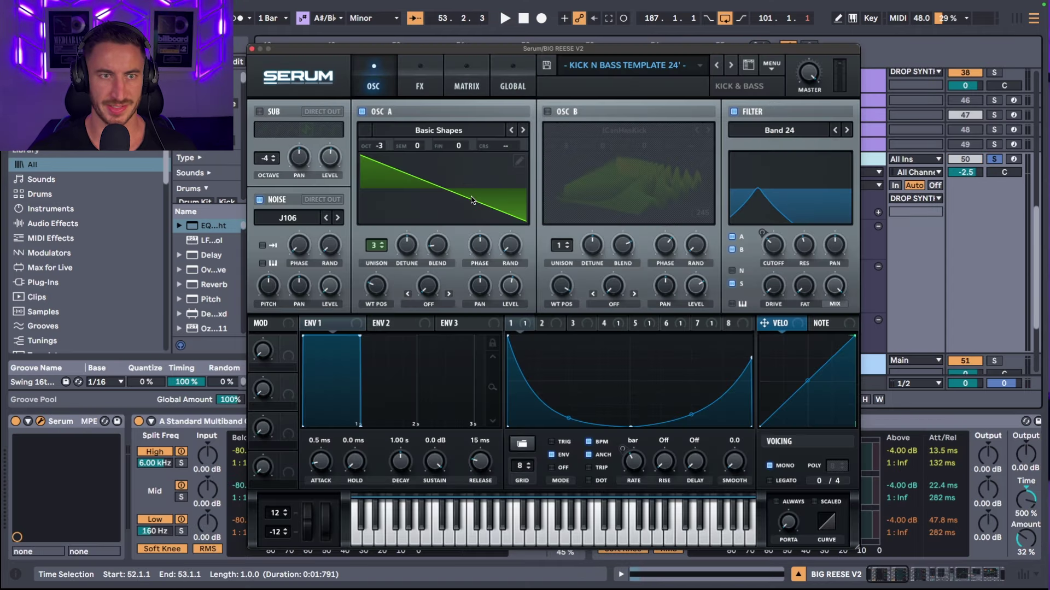
key("space")
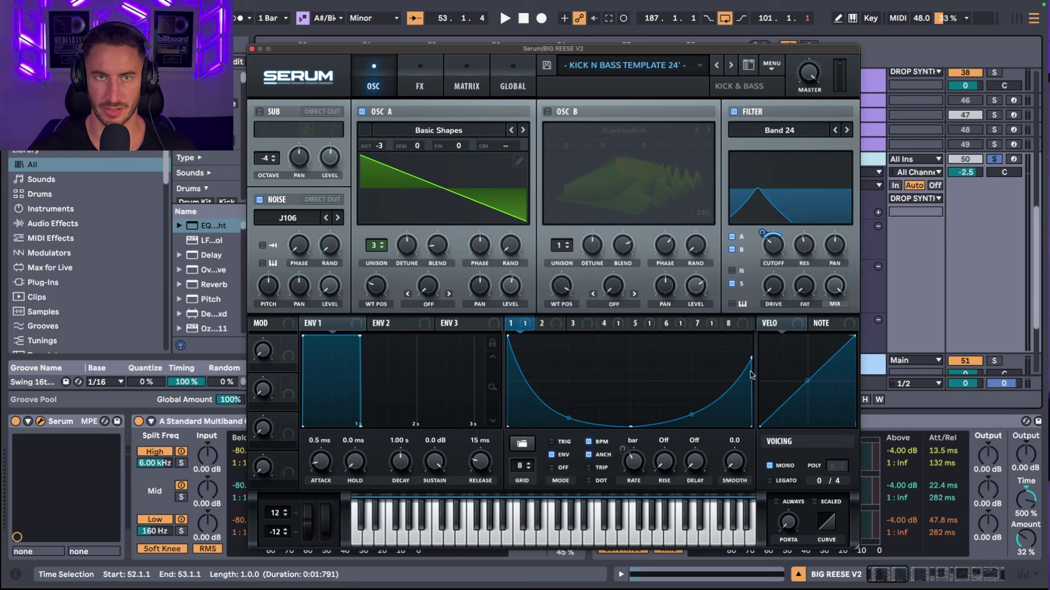
Step: Close Serum and scroll along BIG REESE V2's device chain
left_click(252, 49)
scroll(536, 205, "down", 3)
scroll(546, 205, "left", 4)
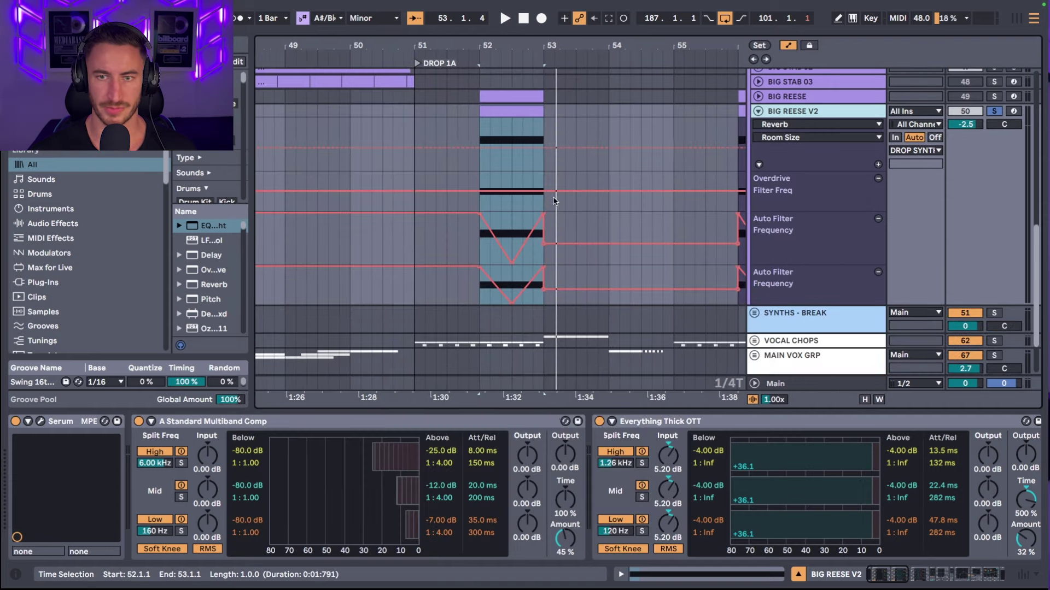
scroll(553, 206, "up", 1)
scroll(823, 557, "right", 5)
scroll(822, 558, "right", 6)
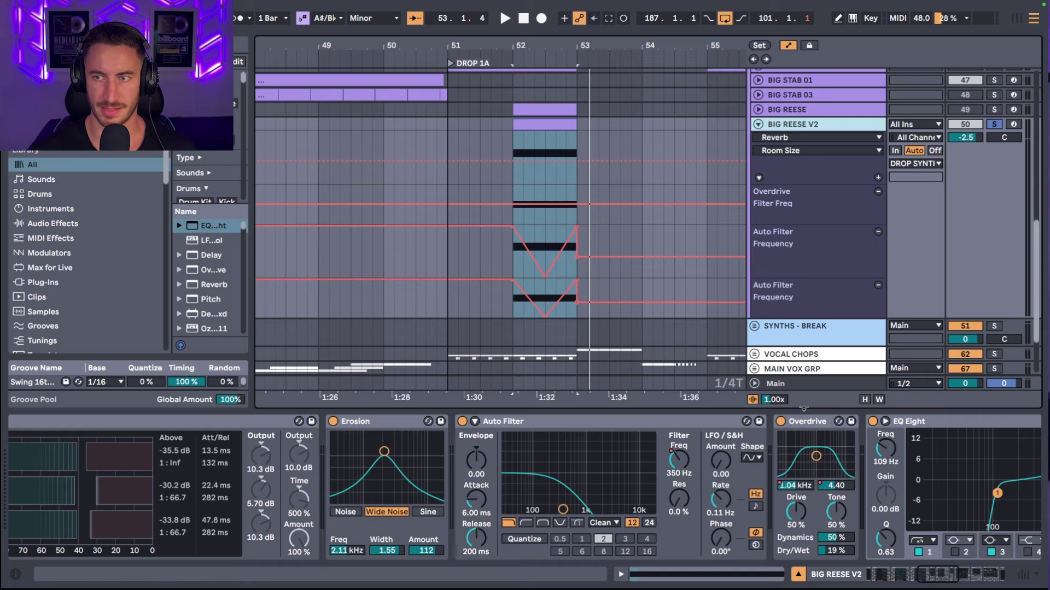
Step: Toggle Erosion while playing from bar 52 to compare, then scroll on to the Reverb
left_click(514, 268)
key("space")
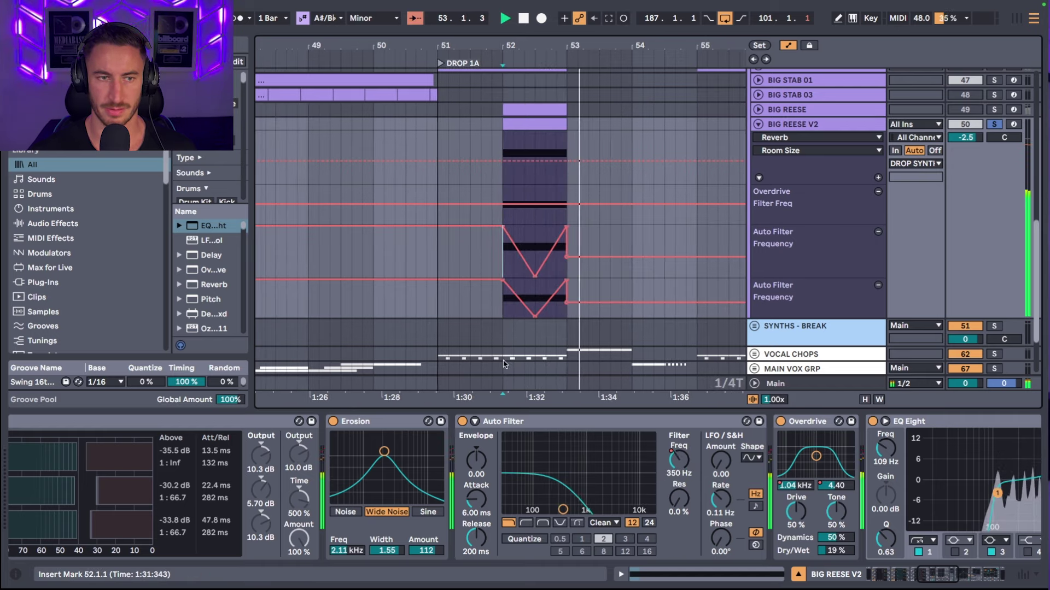
left_click(333, 421)
key("space")
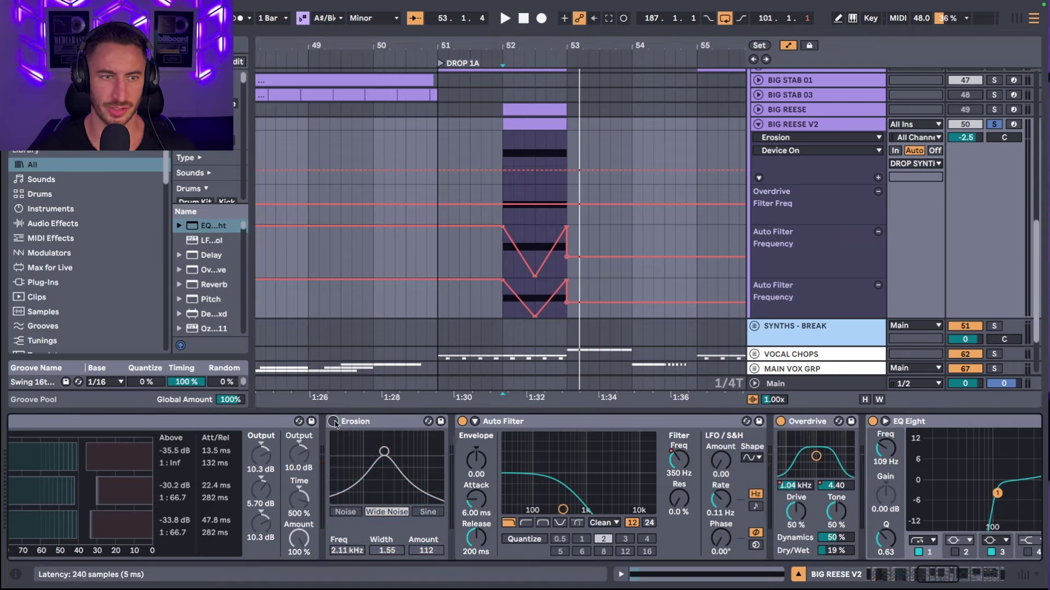
key("space")
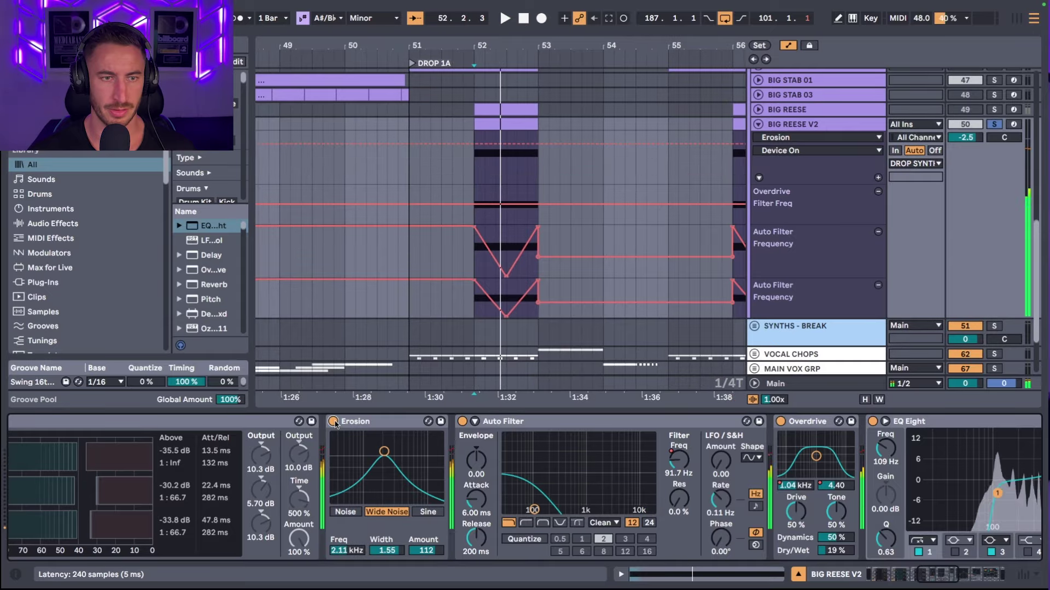
scroll(567, 463, "right", 10)
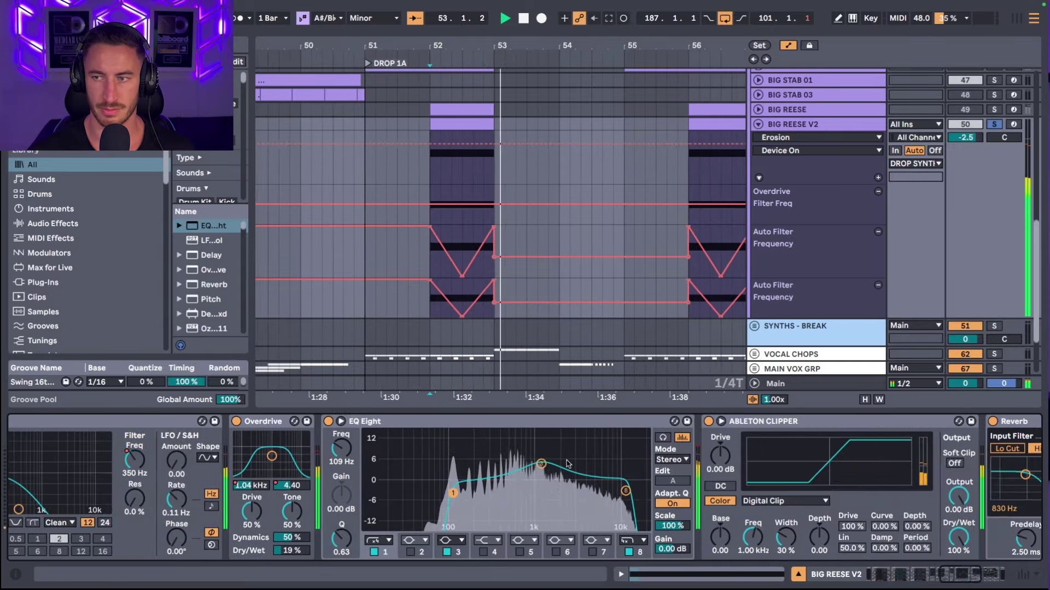
scroll(567, 463, "right", 10)
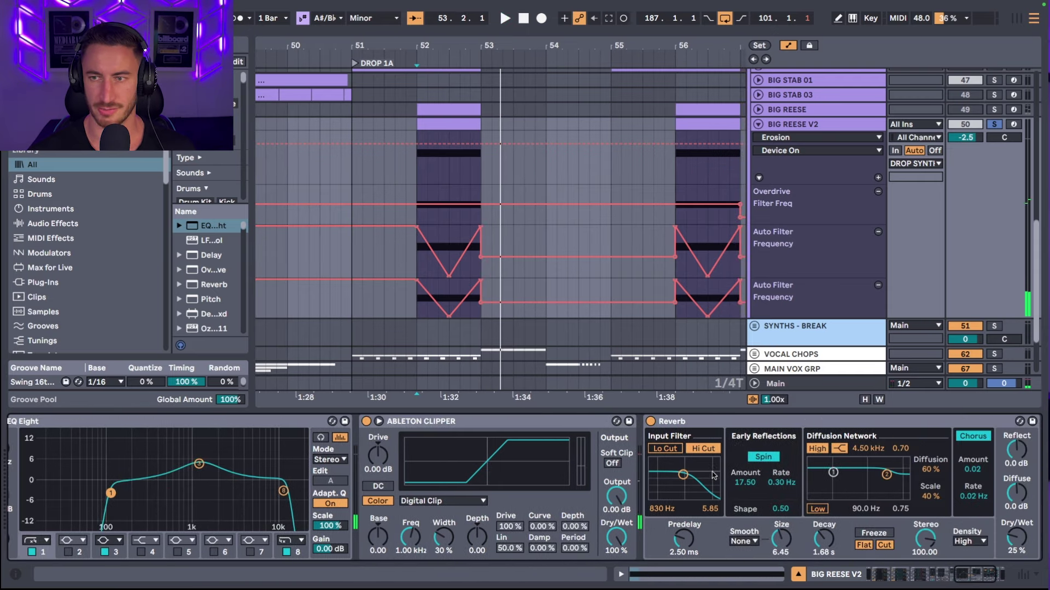
Step: Play ACID 01 from bar 53, then solo NEURO and bring up its Serum
left_click(783, 191)
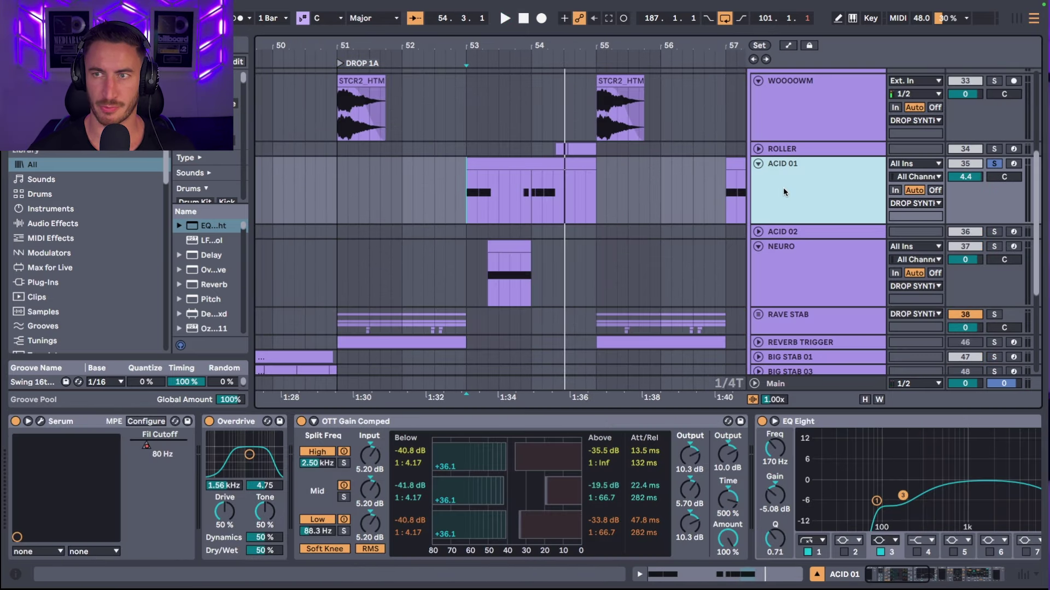
key("space")
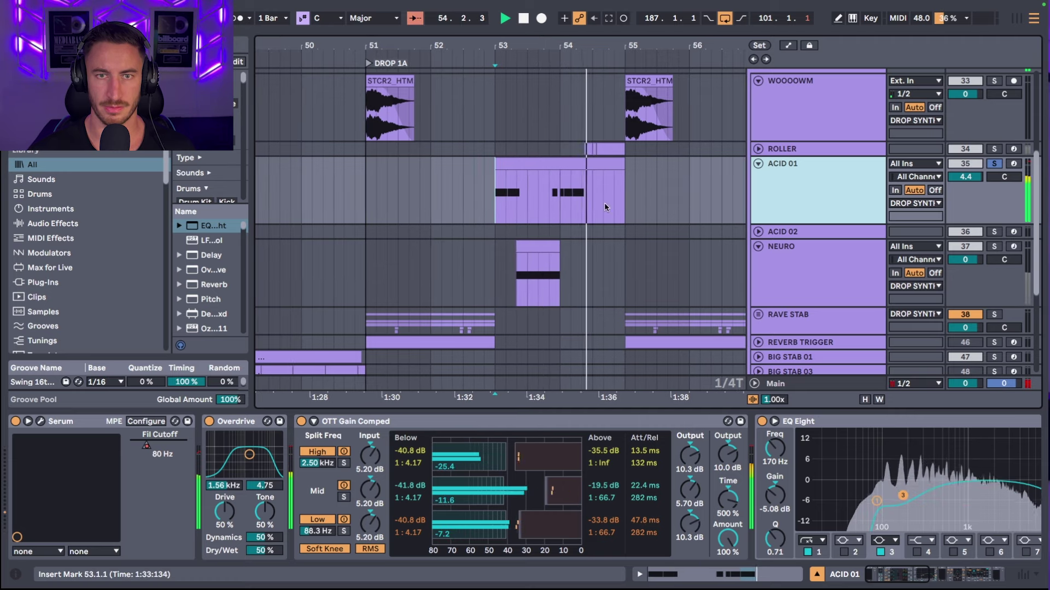
left_click(839, 252)
left_click(994, 246)
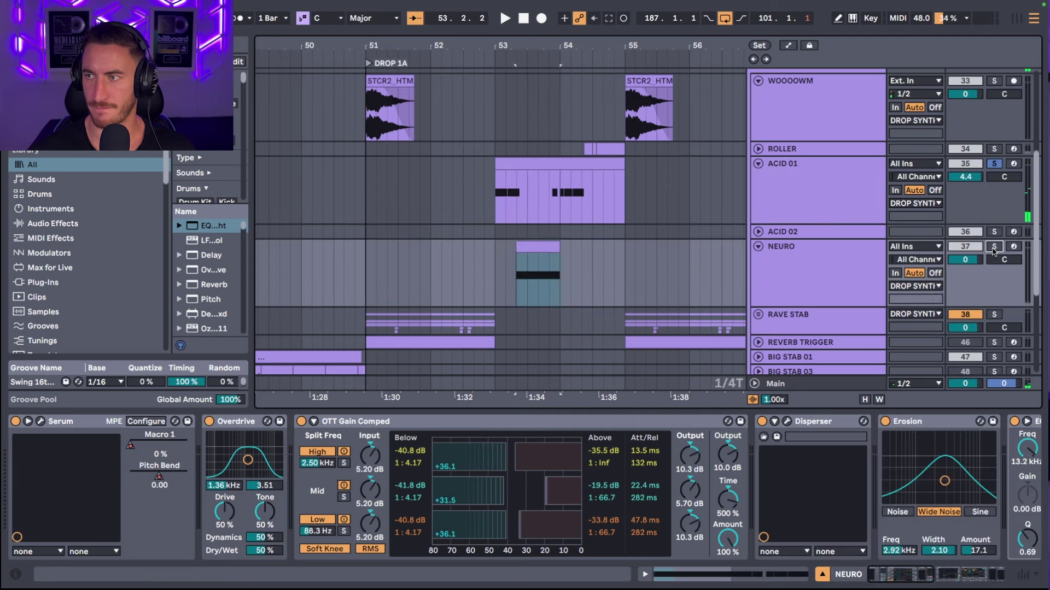
scroll(984, 274, "down", 2)
left_click(805, 239)
scroll(580, 236, "down", 1)
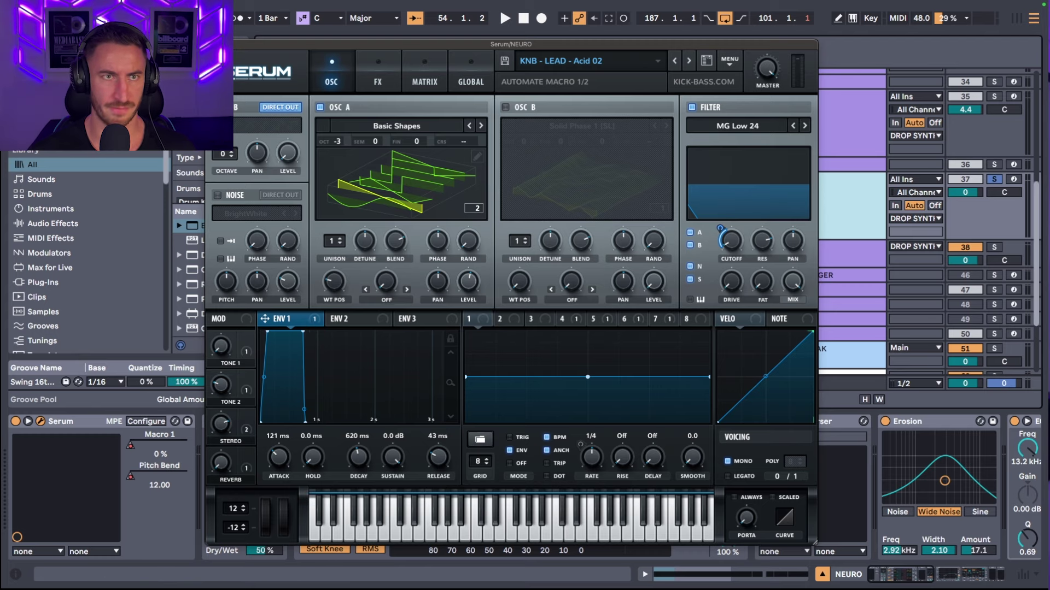
Step: Audition NEURO's lead with Serum's FX tab showing, then close Serum
left_click(379, 81)
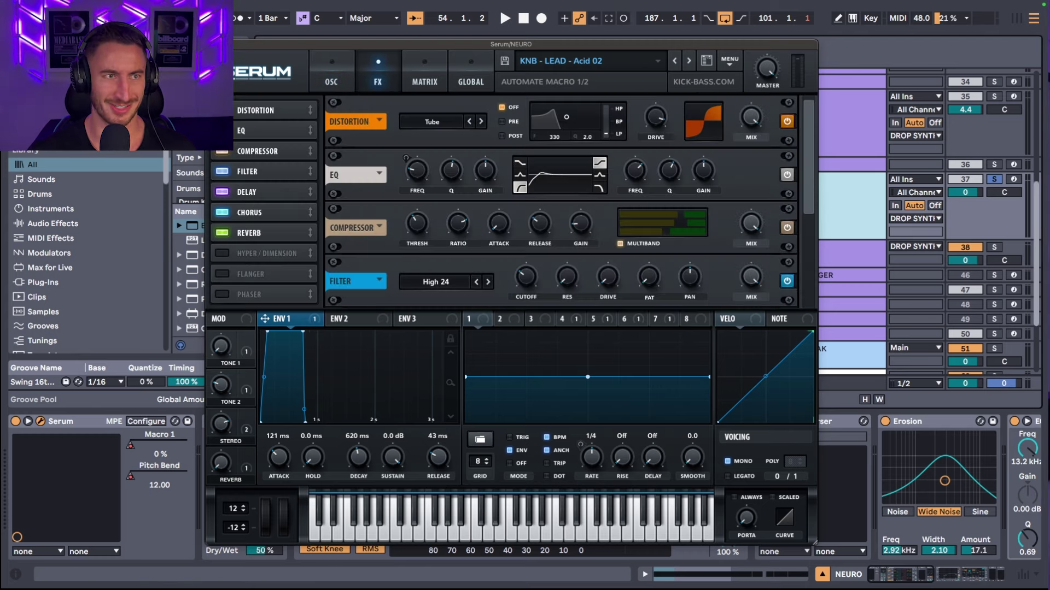
scroll(740, 264, "down", 1)
key("space")
scroll(739, 265, "up", 1)
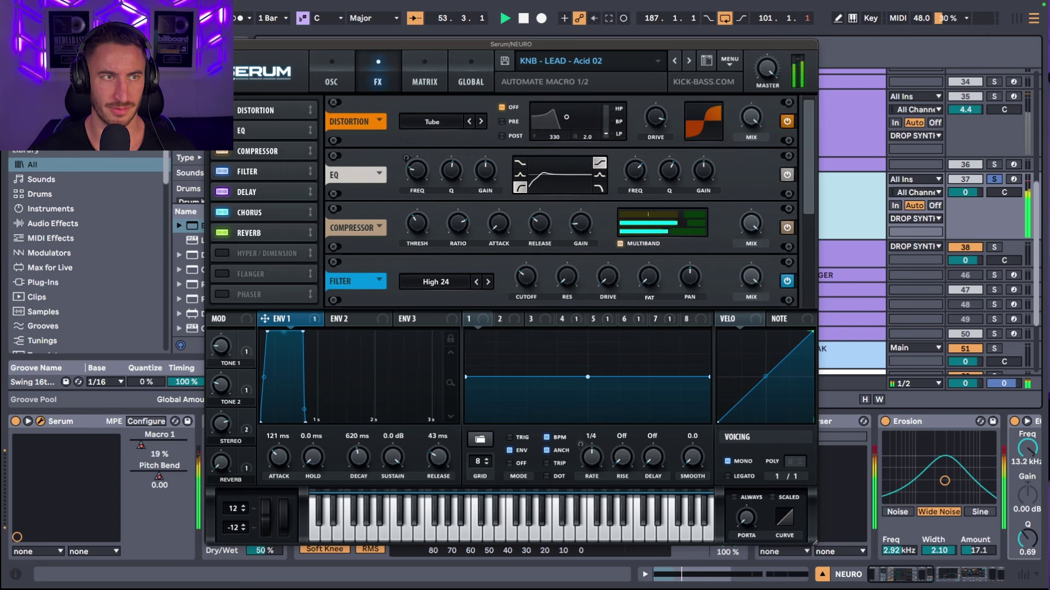
left_click(340, 86)
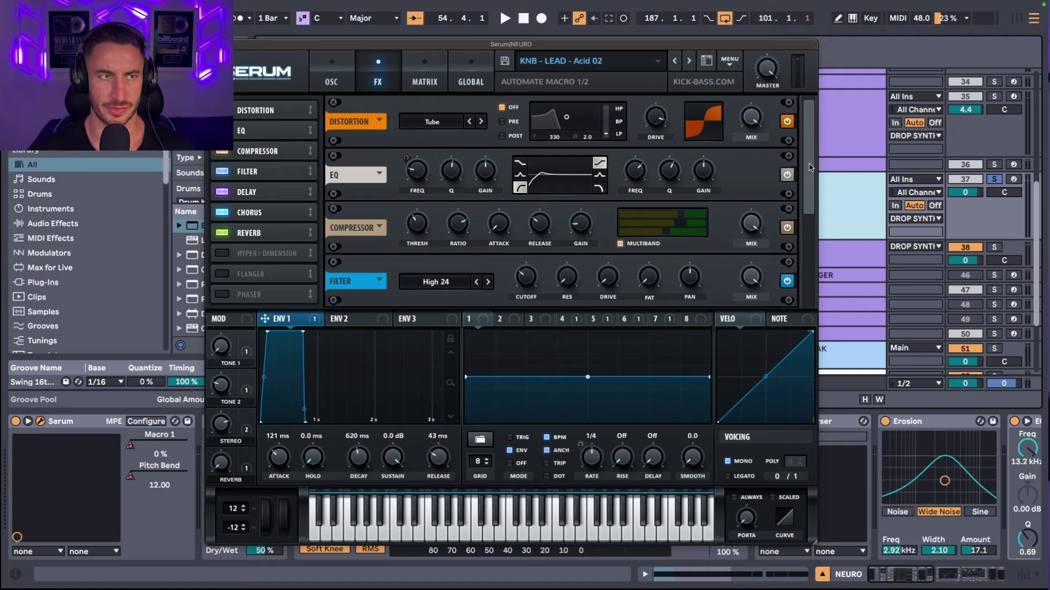
scroll(809, 166, "down", 3)
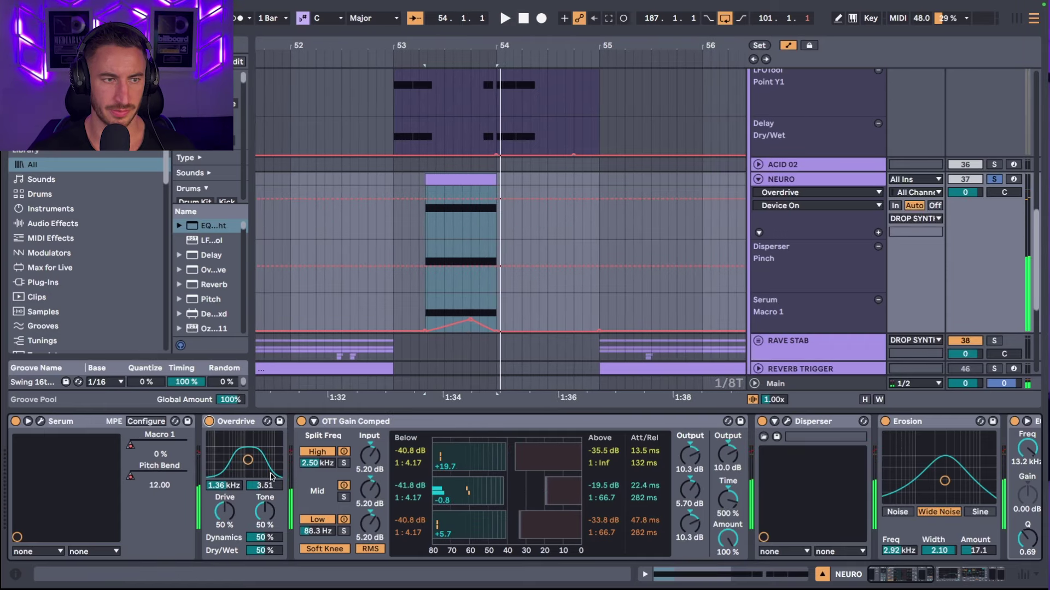
Step: Set NEURO's Disperser frequency to about 979 Hz in its editor while playing
scroll(346, 458, "right", 3)
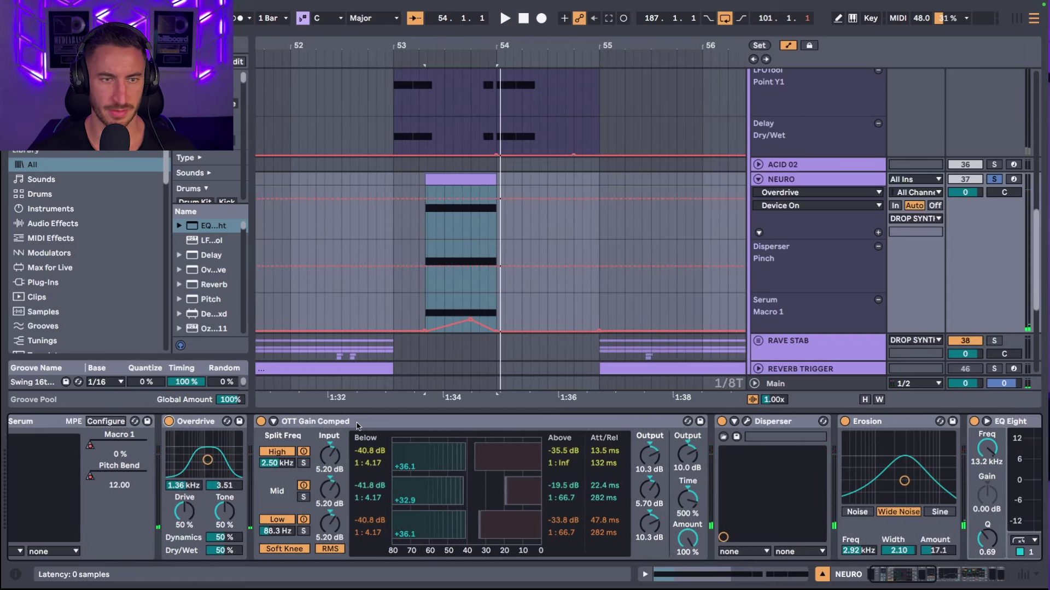
left_click(258, 426)
scroll(289, 429, "right", 3)
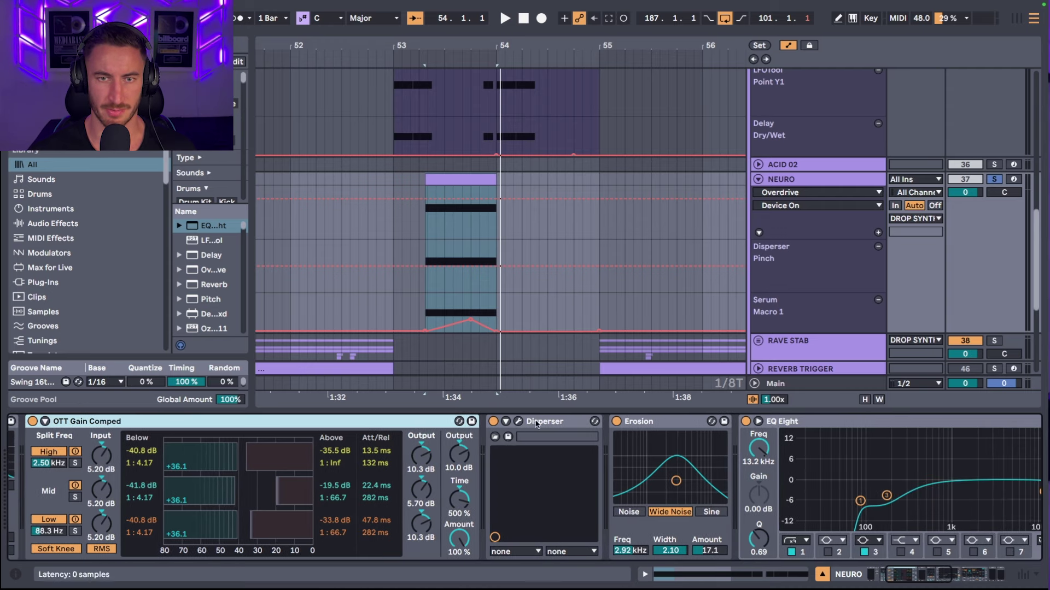
left_click(519, 422)
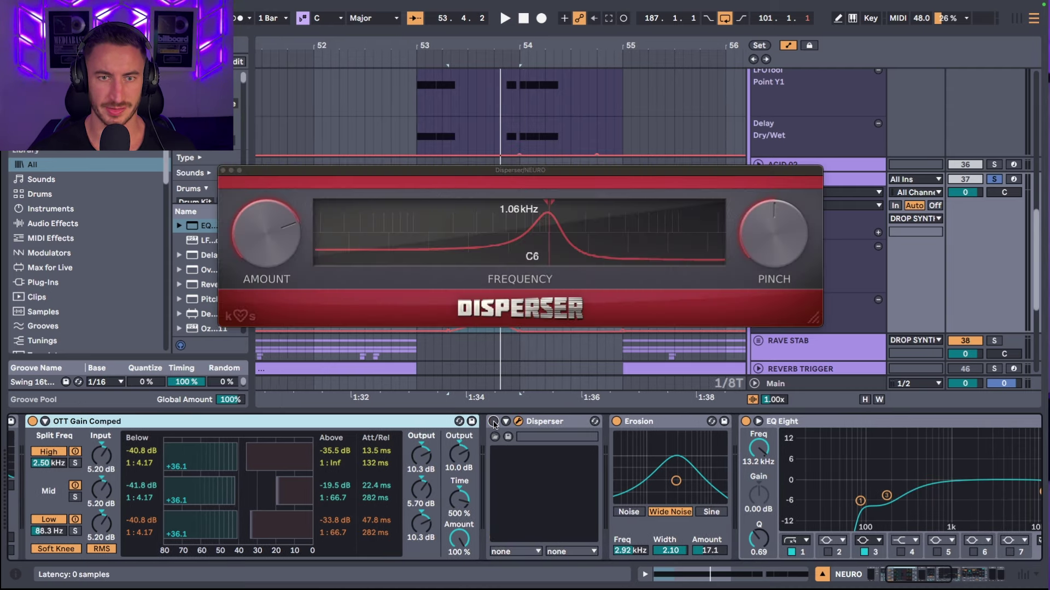
key("space")
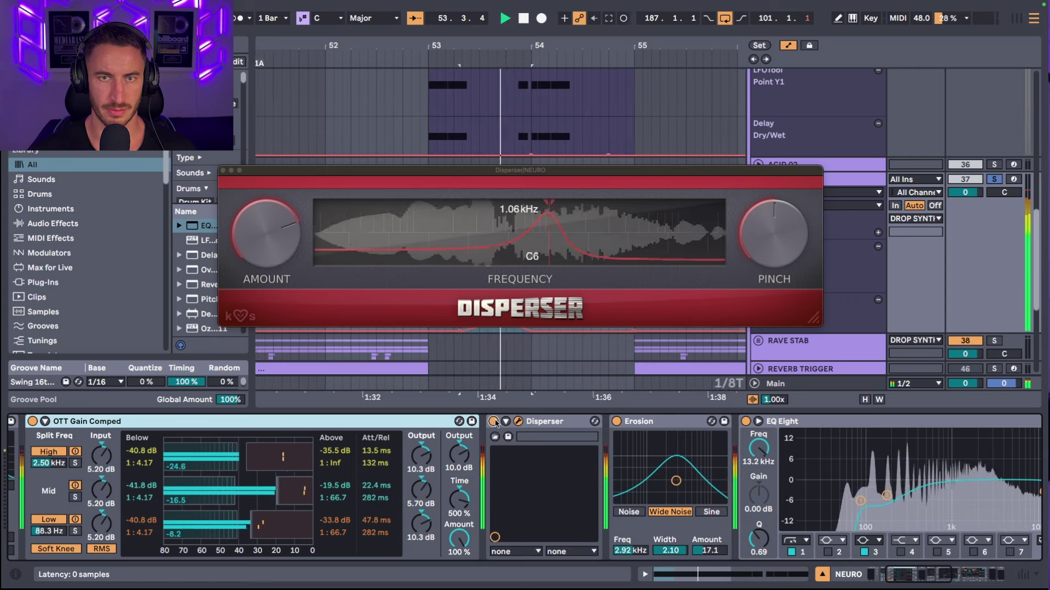
key("space")
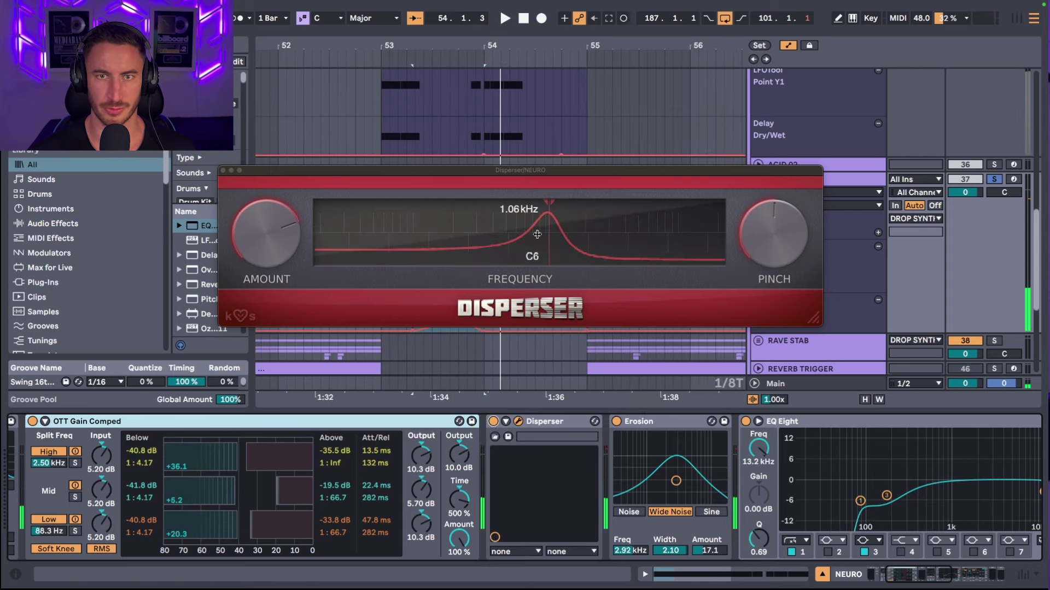
mouse_move(537, 234)
left_mouse_down()
mouse_move(429, 234)
mouse_move(534, 233)
left_mouse_up()
key("space")
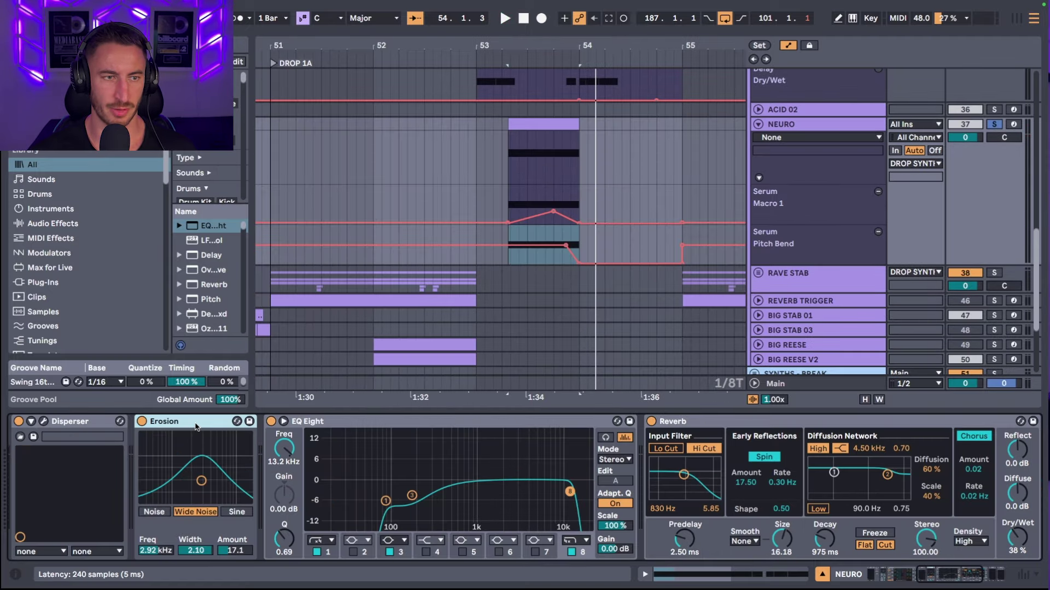
Step: Select the Reverb, mark 53.4.2–54.1.1, and play from near bar 53.2
scroll(328, 448, "right", 8)
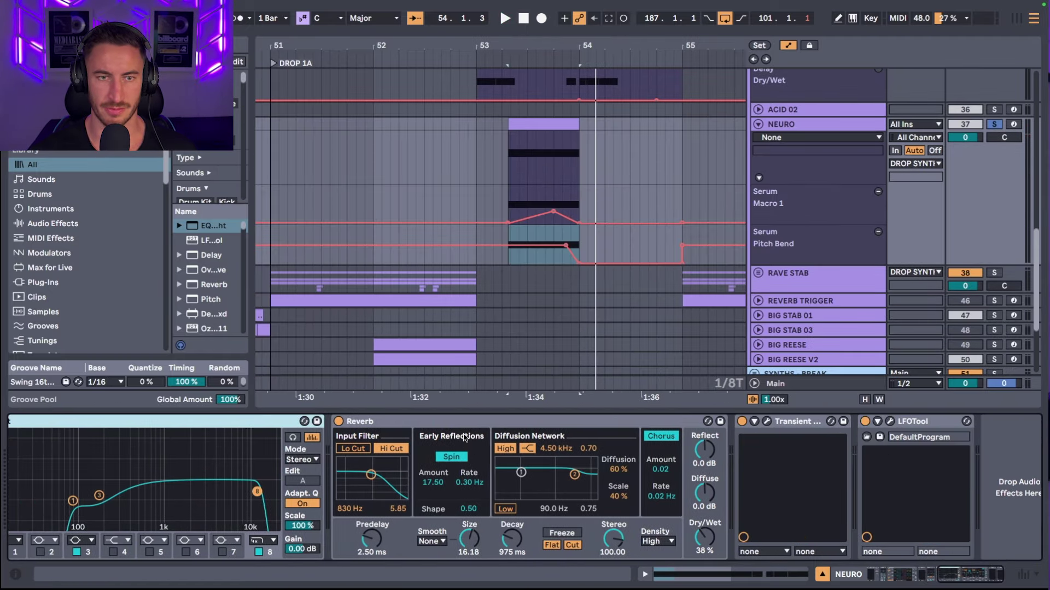
left_click(463, 430)
scroll(896, 420, "right", 1)
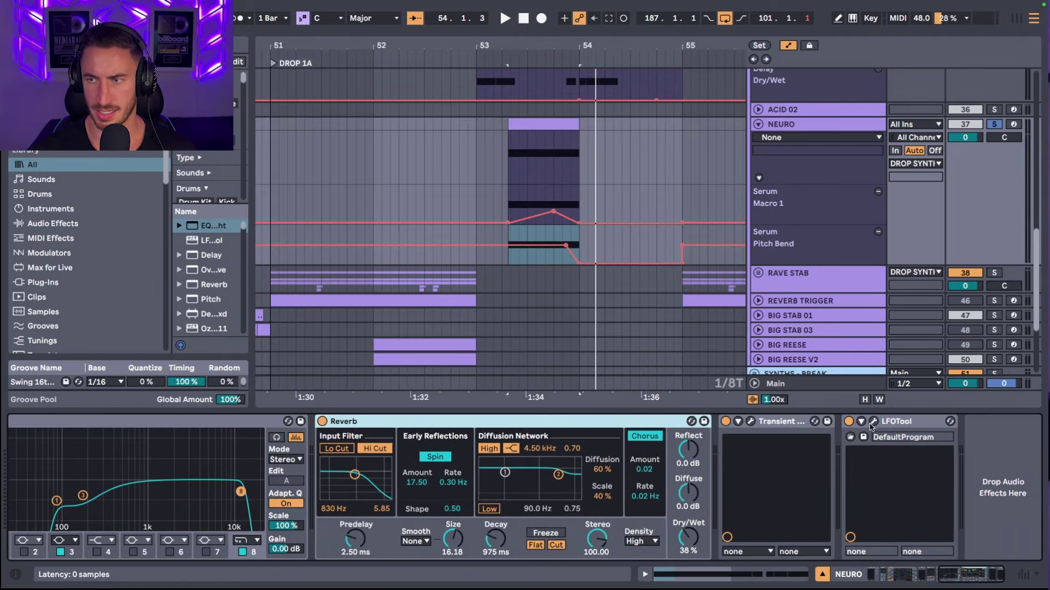
left_click(561, 260)
left_click_drag(567, 261, 581, 262)
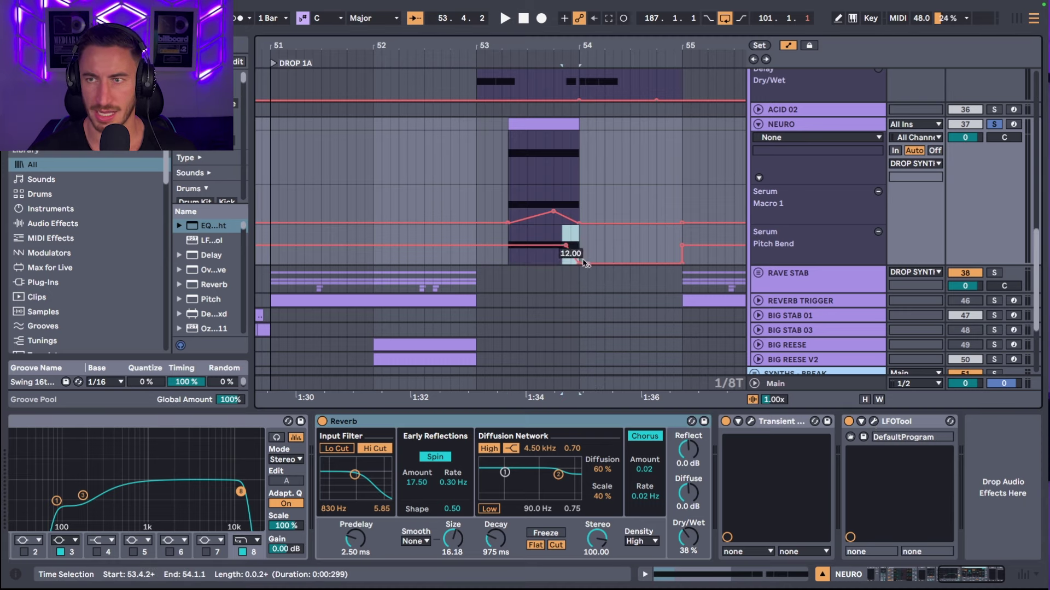
left_click(512, 263)
key("space")
left_click_drag(458, 47, 371, 16)
Step: Audition the NEURO section at bar 61, then play the verses from Verse P2 at bar 31
key("space")
left_click(567, 126)
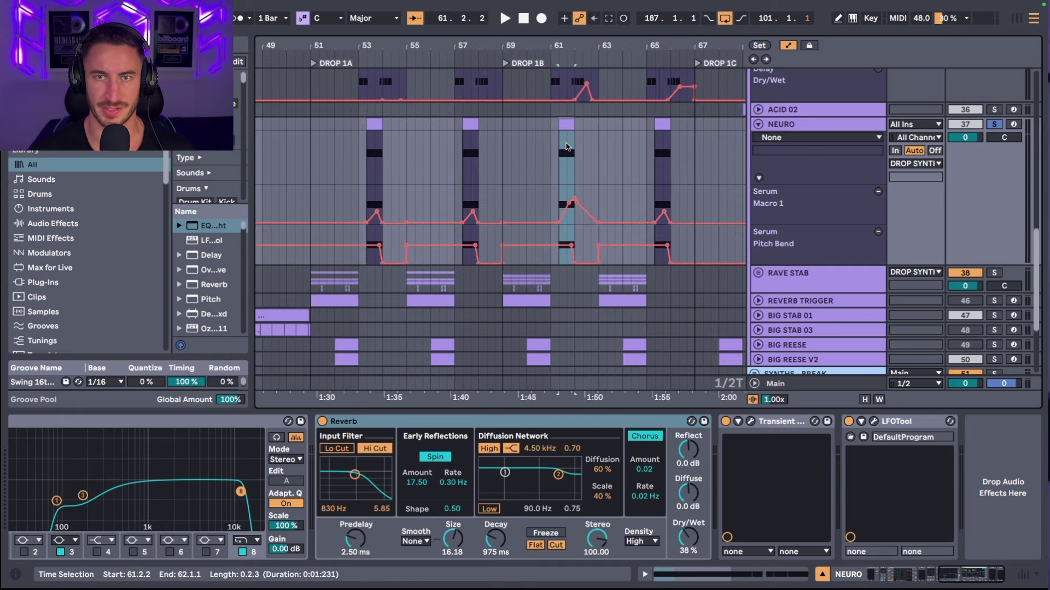
scroll(501, 140, "right", 3)
key("space")
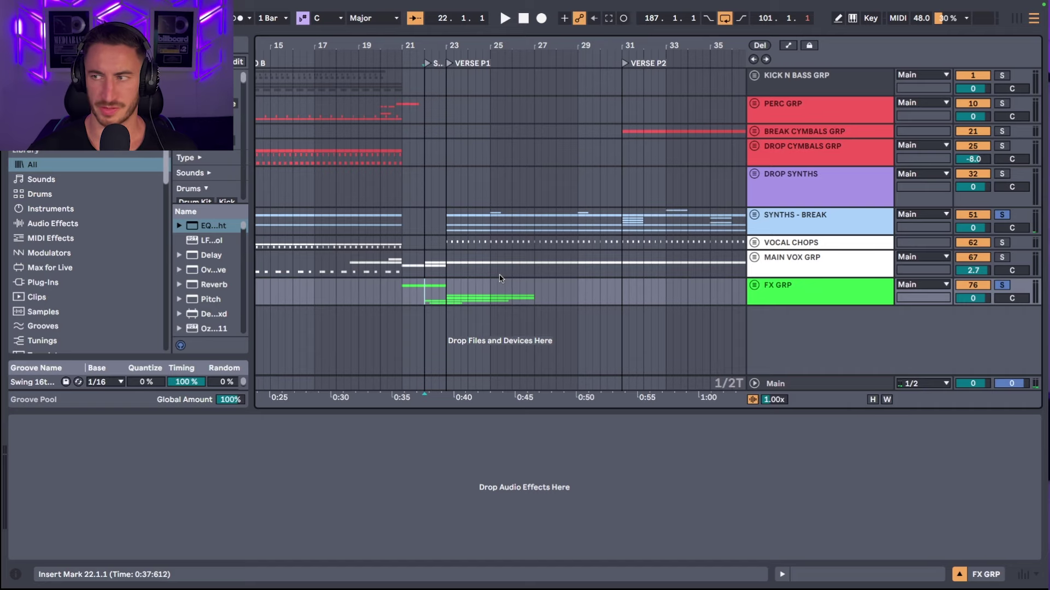
scroll(490, 281, "left", 3)
key("space")
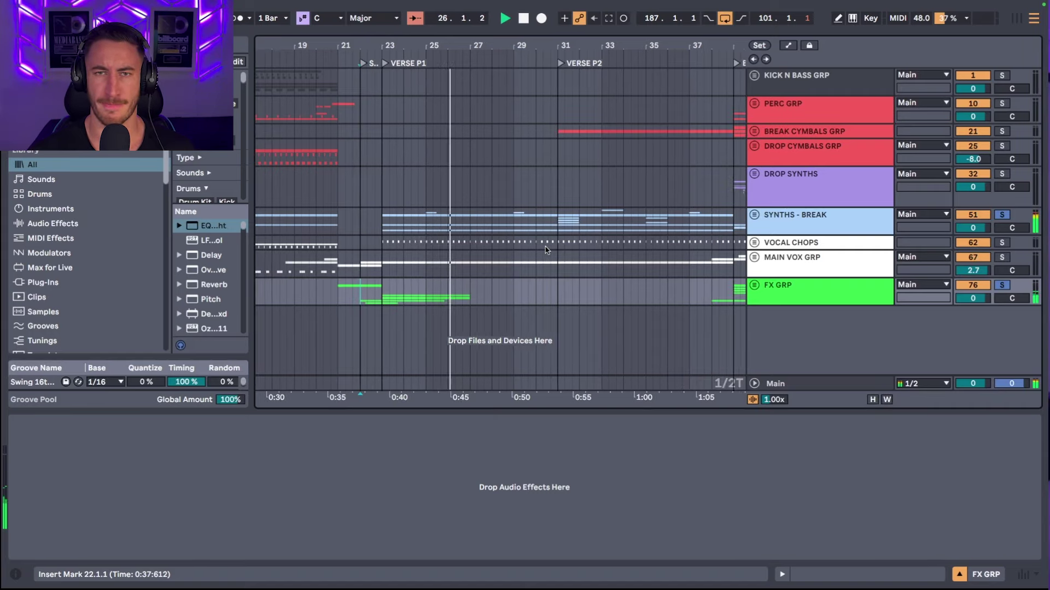
left_click(558, 232)
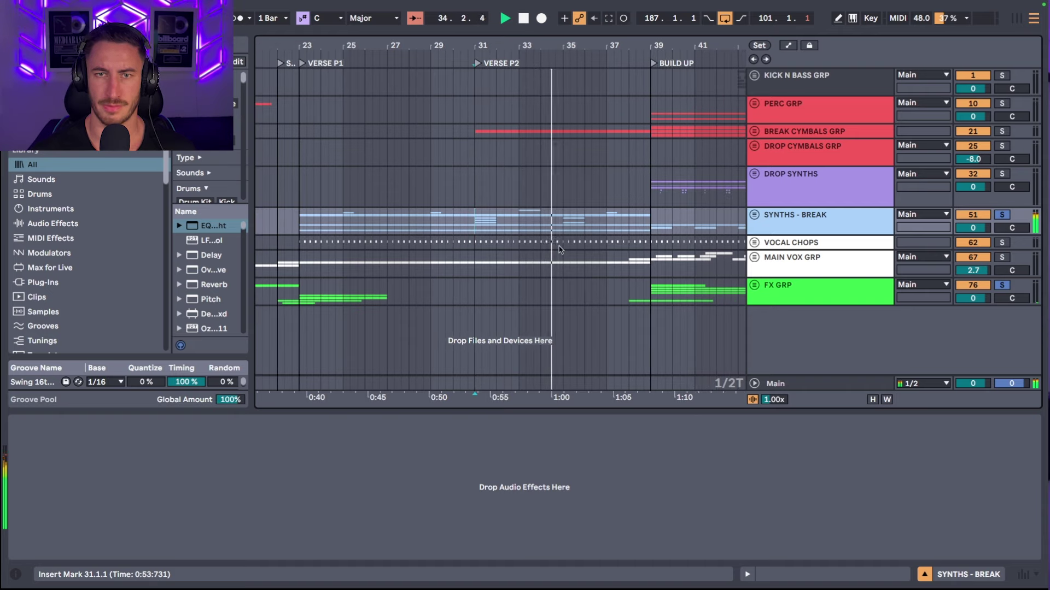
Step: Open the GATED SYNTH clip in the piano roll and replay its part
left_click(842, 165)
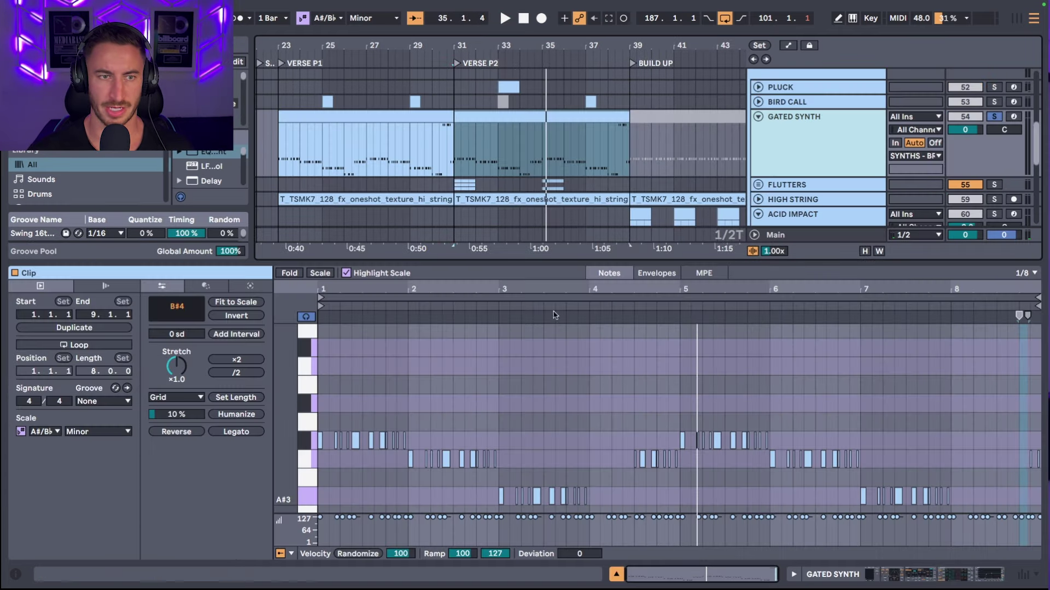
scroll(468, 353, "down", 4)
key("space")
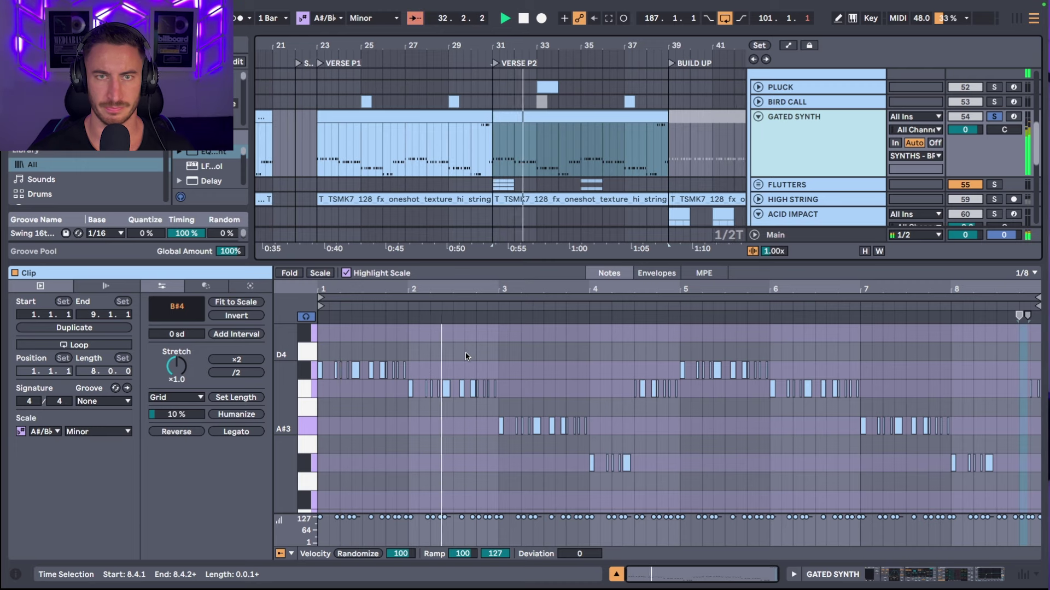
scroll(492, 366, "up", 1)
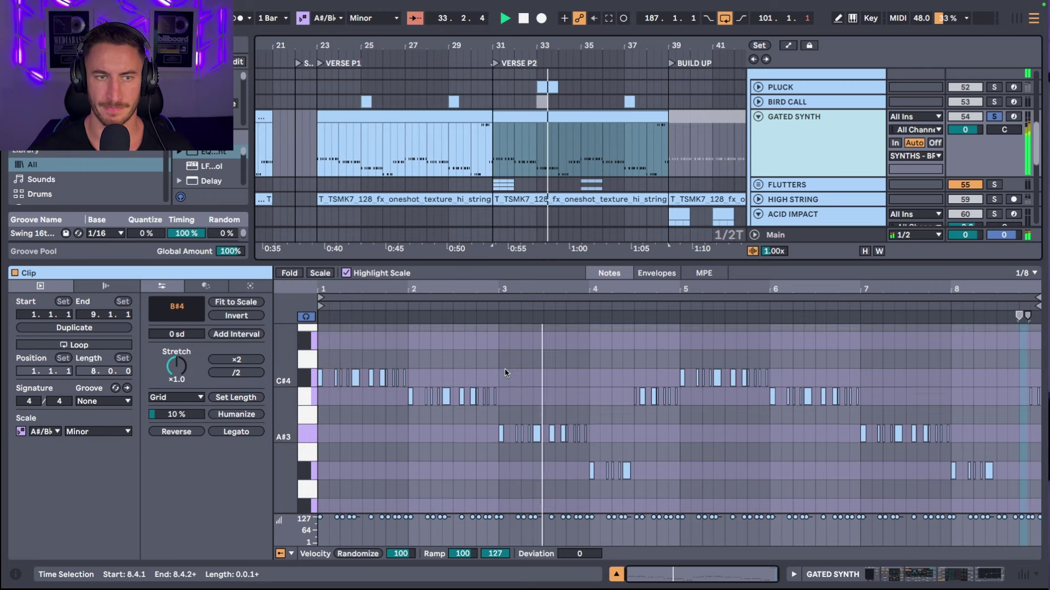
scroll(506, 373, "down", 2)
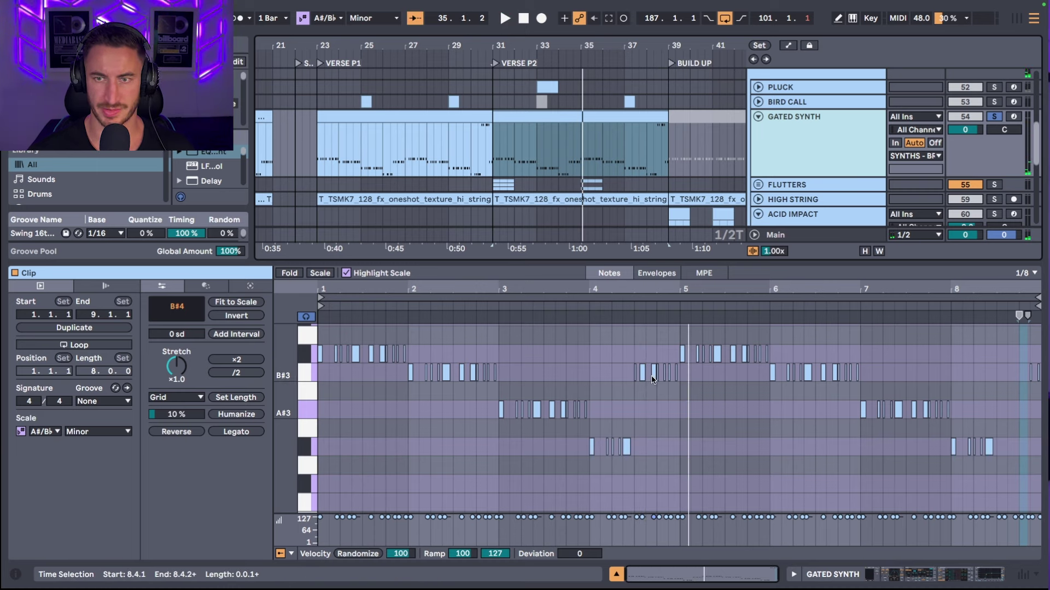
Step: Show GATED SYNTH's automation, select bars 23–39 in Fil Cutoff, and play from bar 23
key("a")
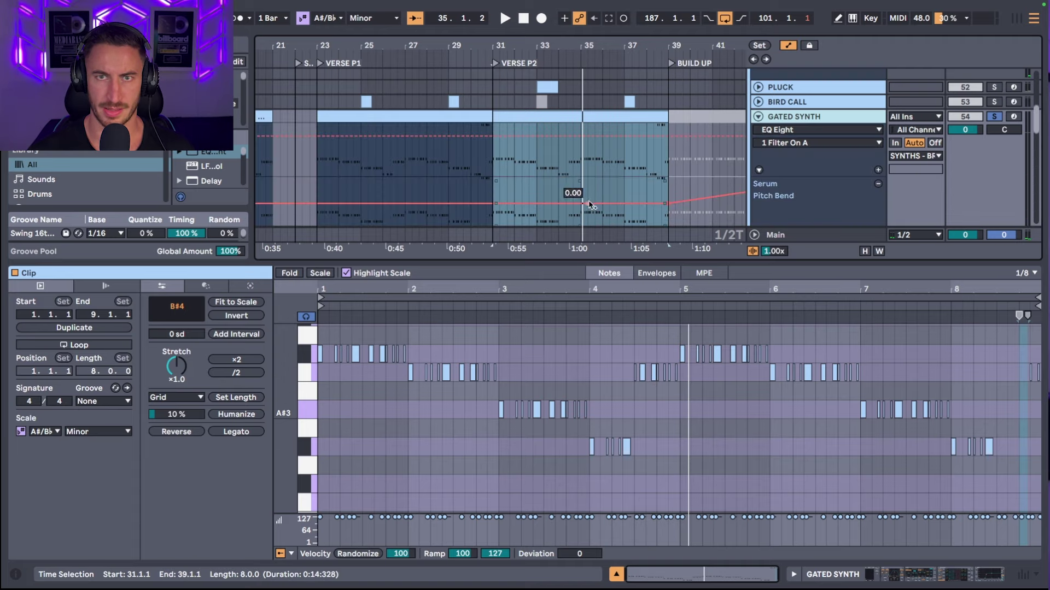
left_click(617, 574)
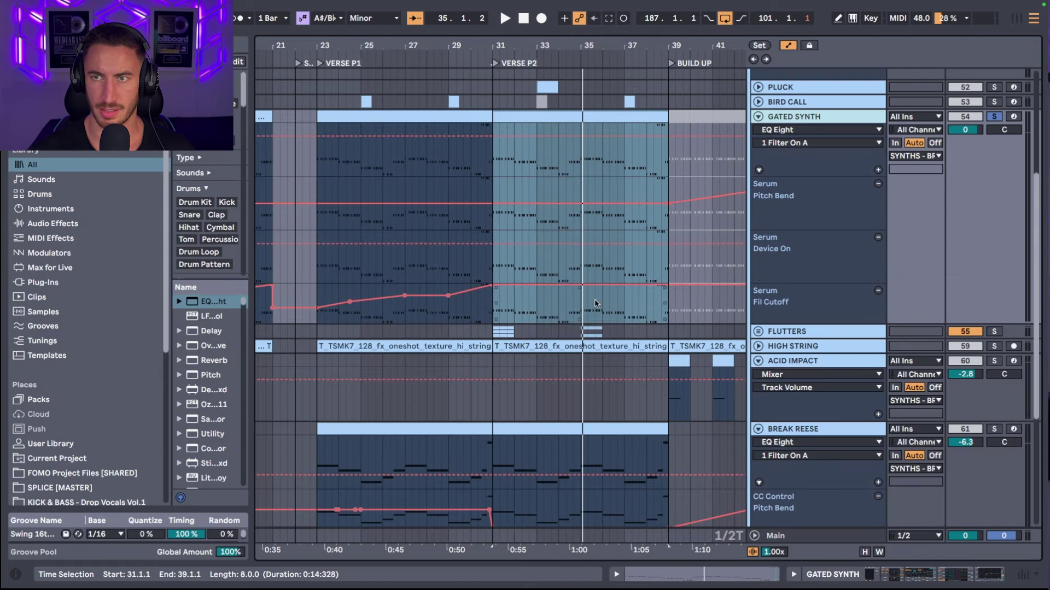
left_click_drag(295, 304, 642, 310)
scroll(490, 317, "left", 2)
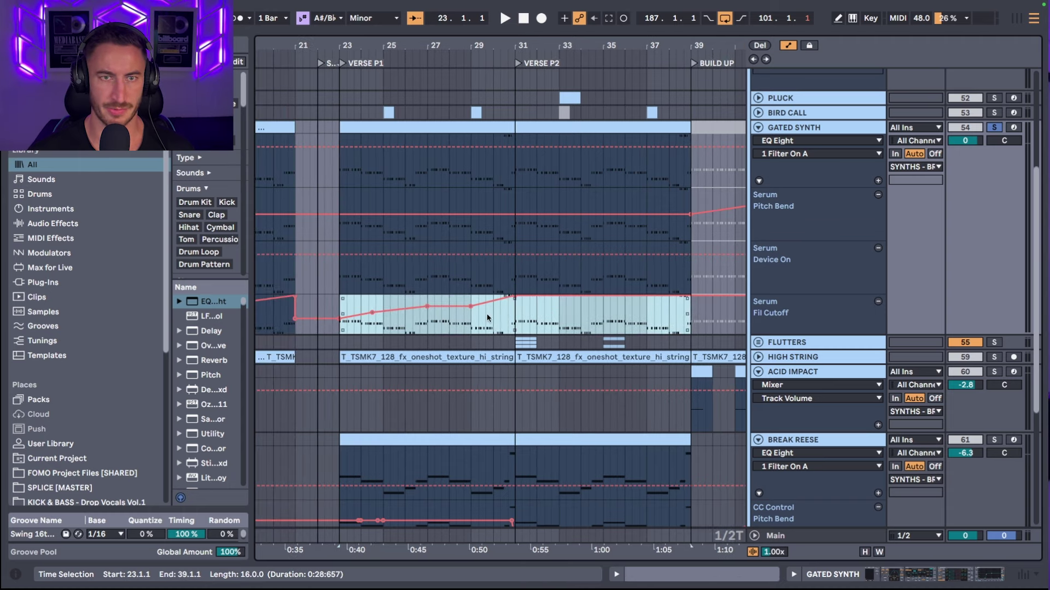
left_click(338, 335)
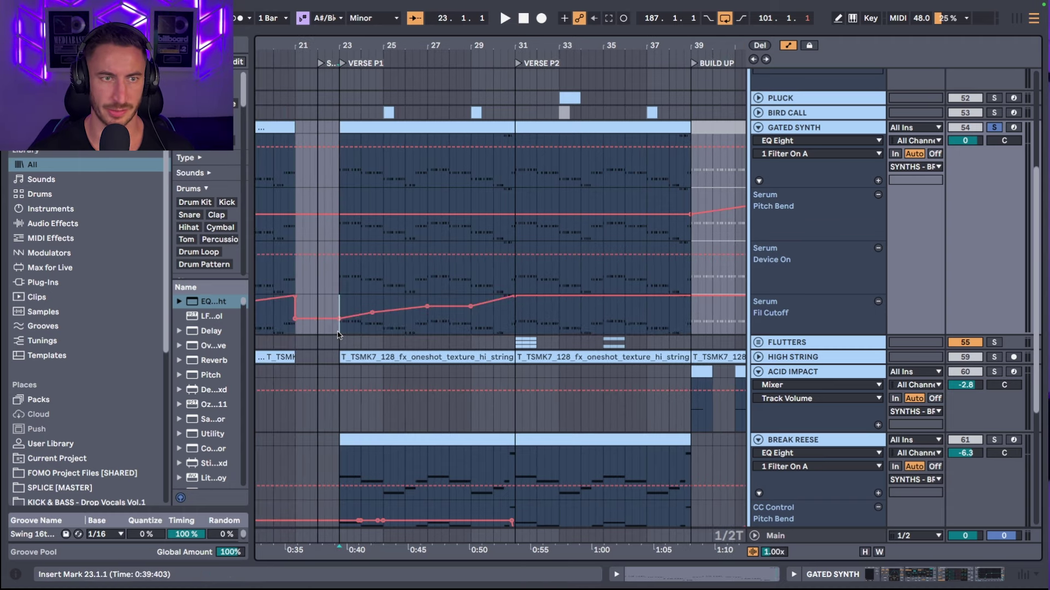
key("space")
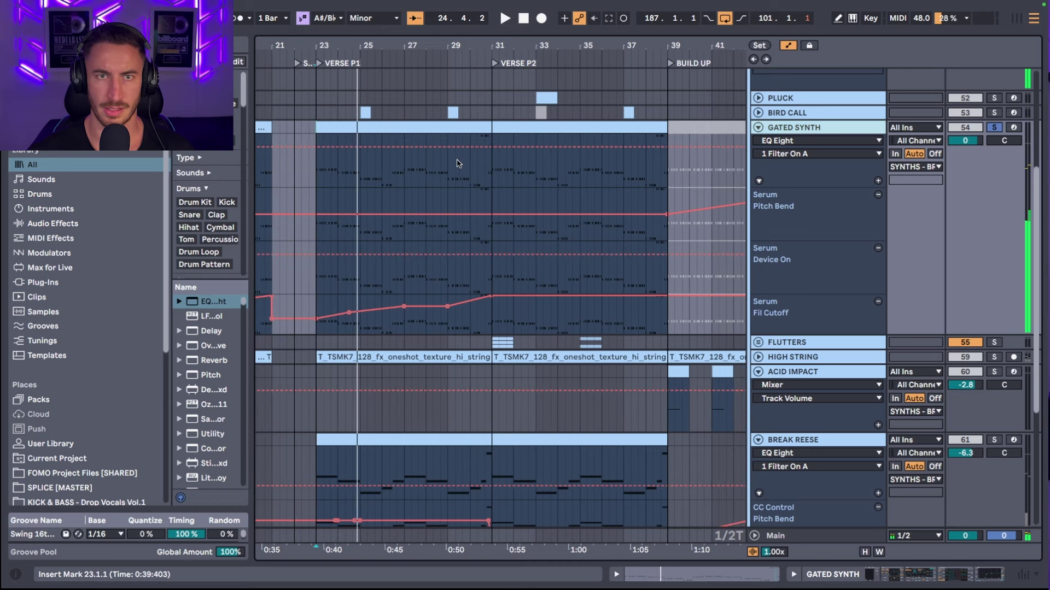
Step: Set the play start at bar 31, open GATED SYNTH's devices and check Serum's FX tab
left_click(491, 167)
double_click(845, 128)
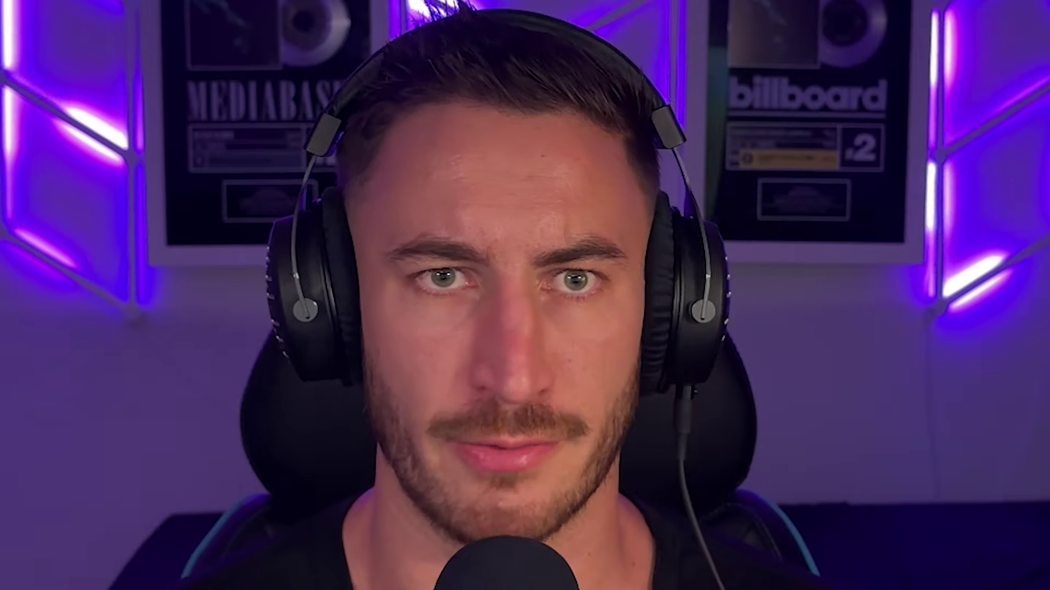
key("space")
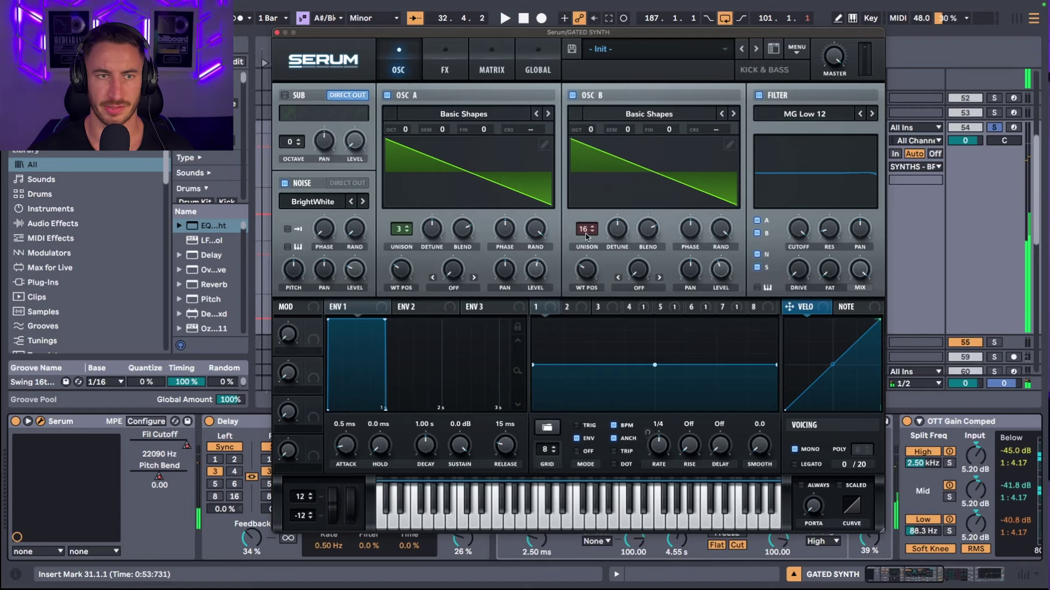
left_click(445, 63)
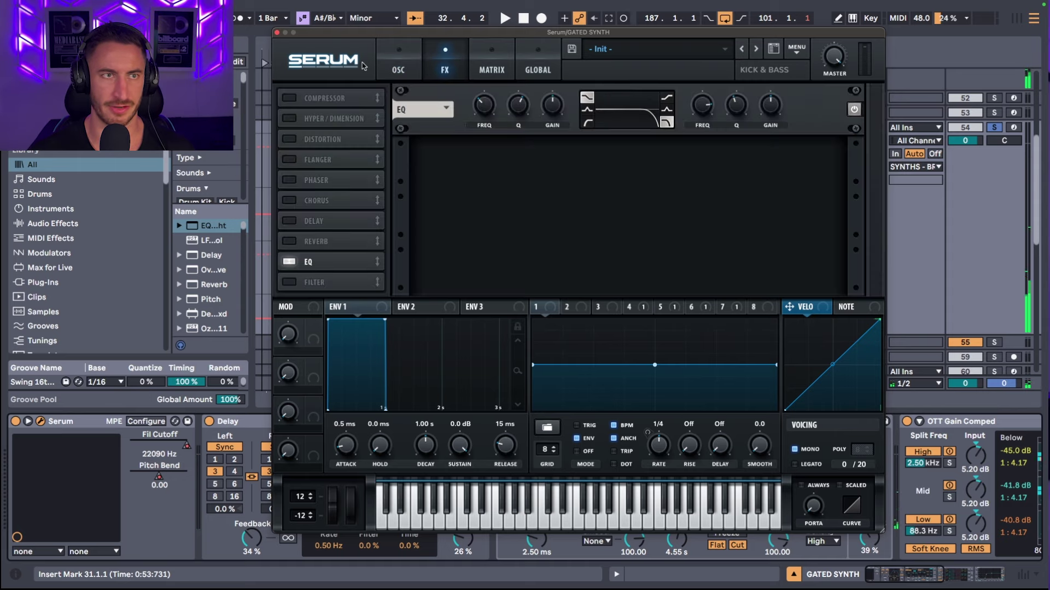
left_click(278, 34)
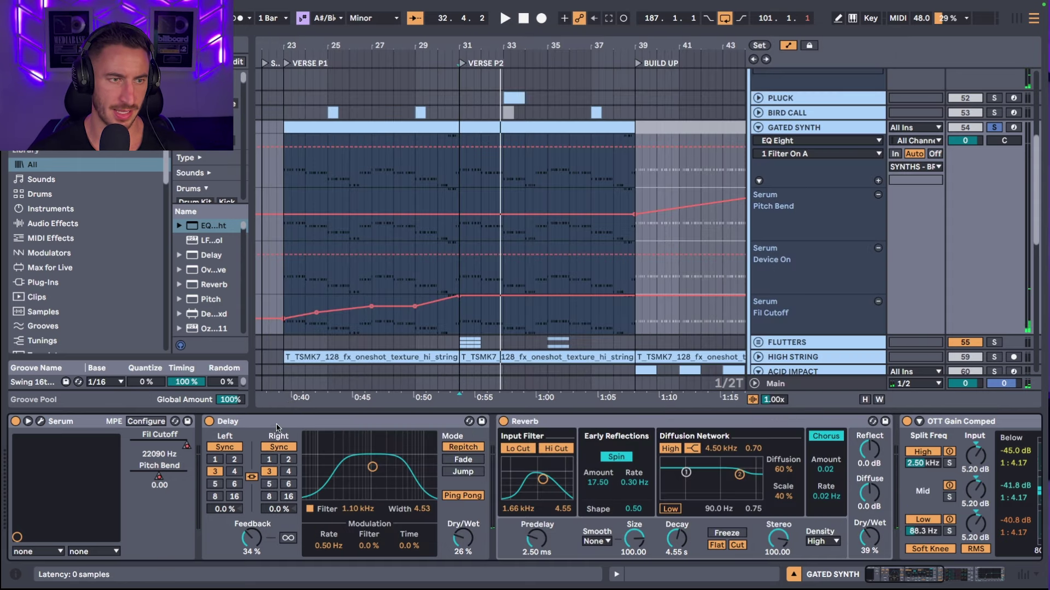
Step: Step through the Delay, Reverb and OTT Gain Comped devices to the EQ Eight's 152 Hz low cut
left_click(275, 427)
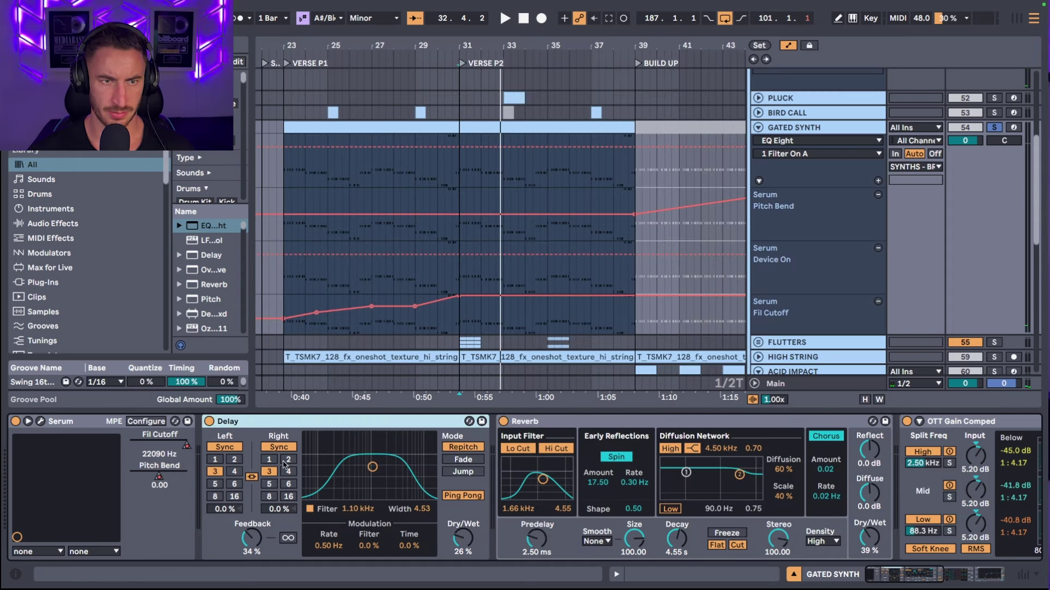
left_click(647, 425)
scroll(667, 439, "right", 9)
left_click(585, 424)
scroll(618, 440, "right", 2)
scroll(618, 441, "right", 3)
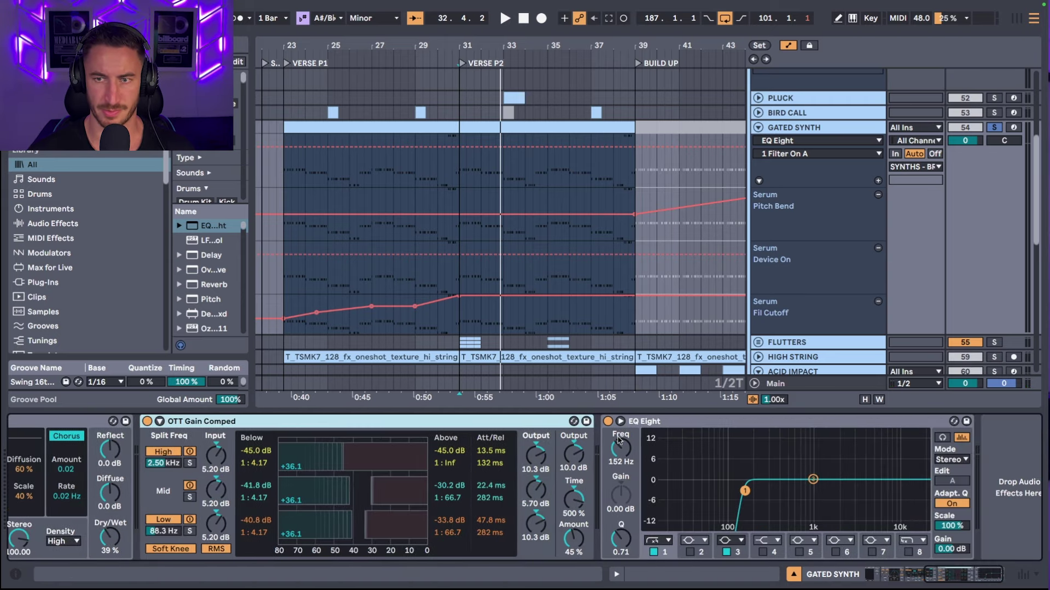
Step: Hide the automation lanes, then unfold, solo and play the HIGH STRING track
key("a")
scroll(562, 274, "down", 3)
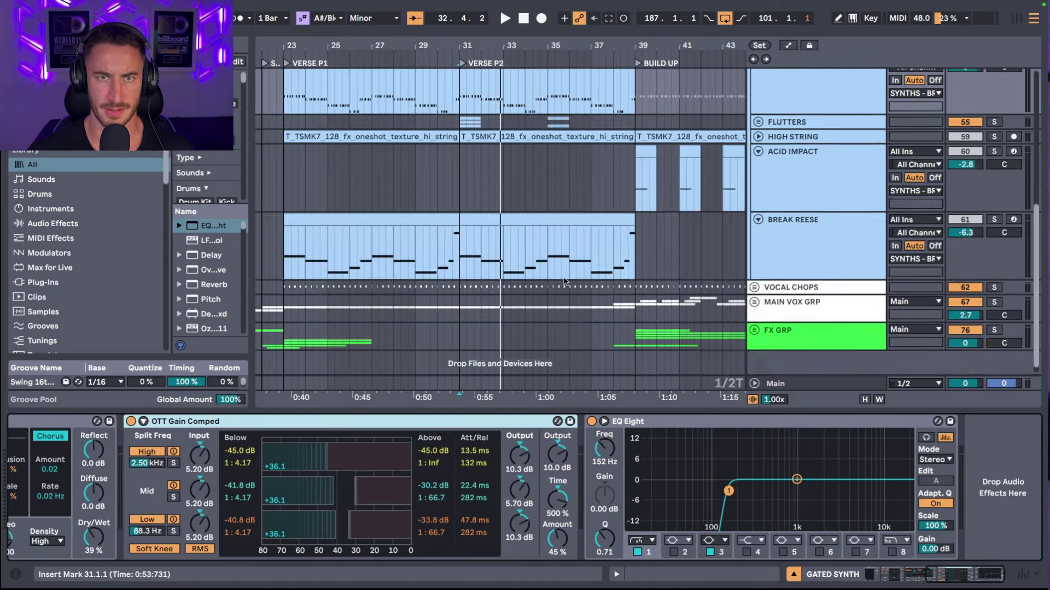
scroll(562, 274, "up", 3)
left_click(758, 222)
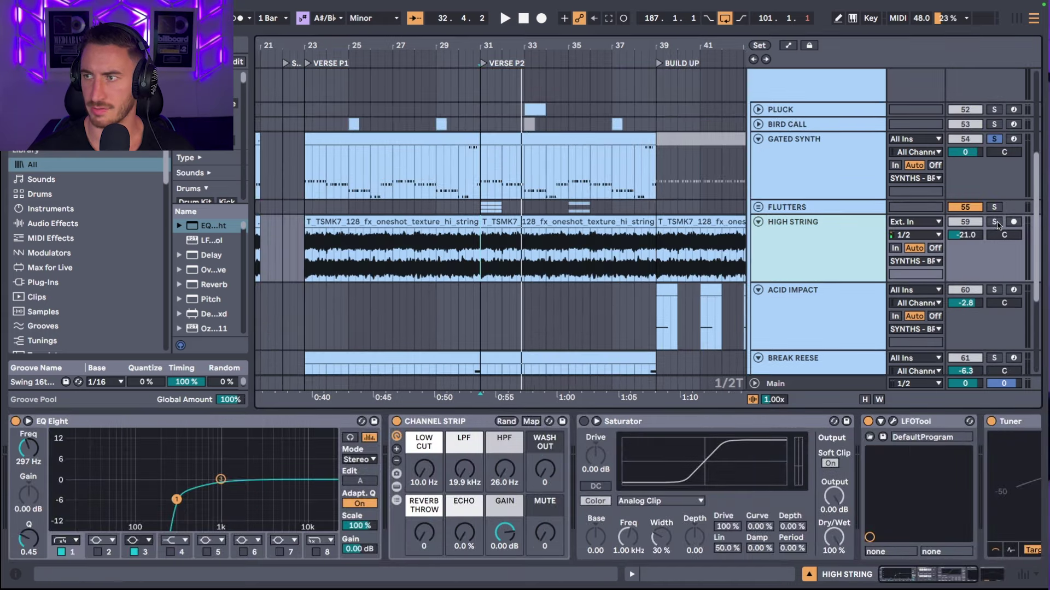
left_click(994, 222)
scroll(655, 255, "left", 1)
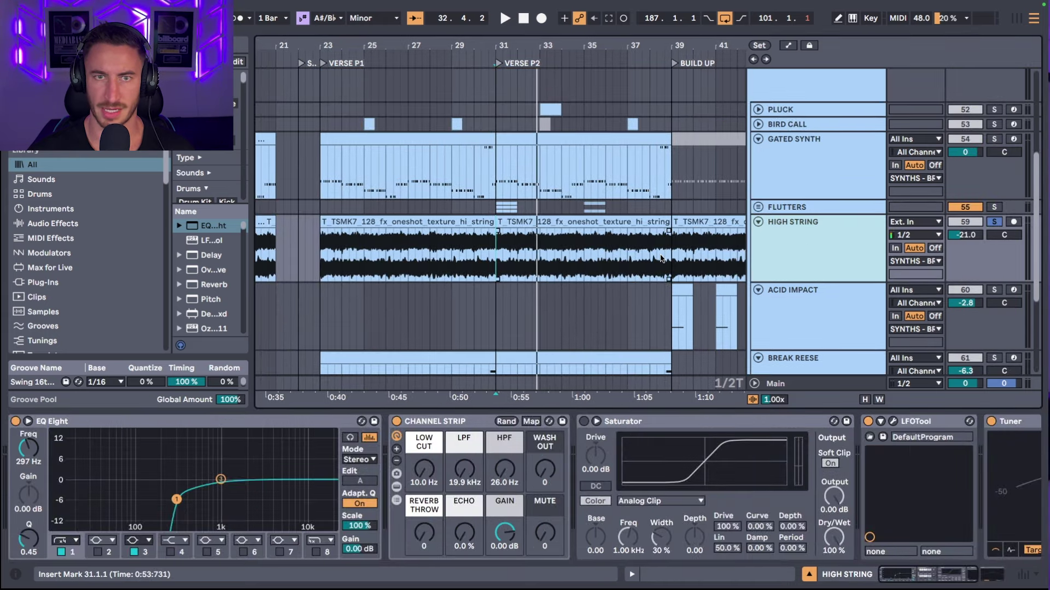
key("space")
Step: Enlarge the note editor on the BREAK REESE clip and play its A#3, G#3, E#3, D#3 bass notes
scroll(656, 258, "left", 2)
scroll(629, 258, "down", 3)
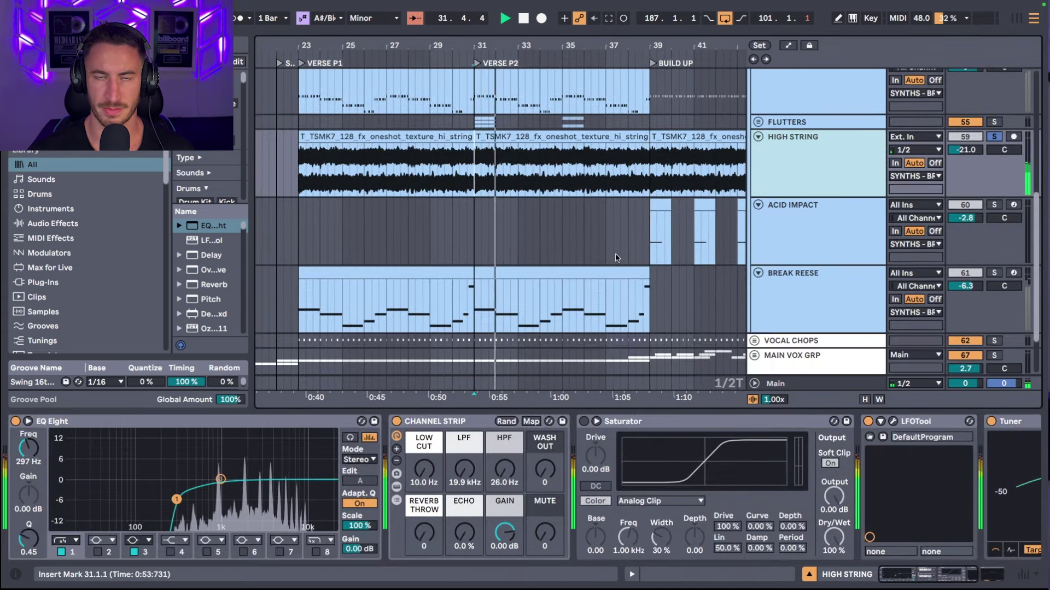
scroll(616, 258, "down", 2)
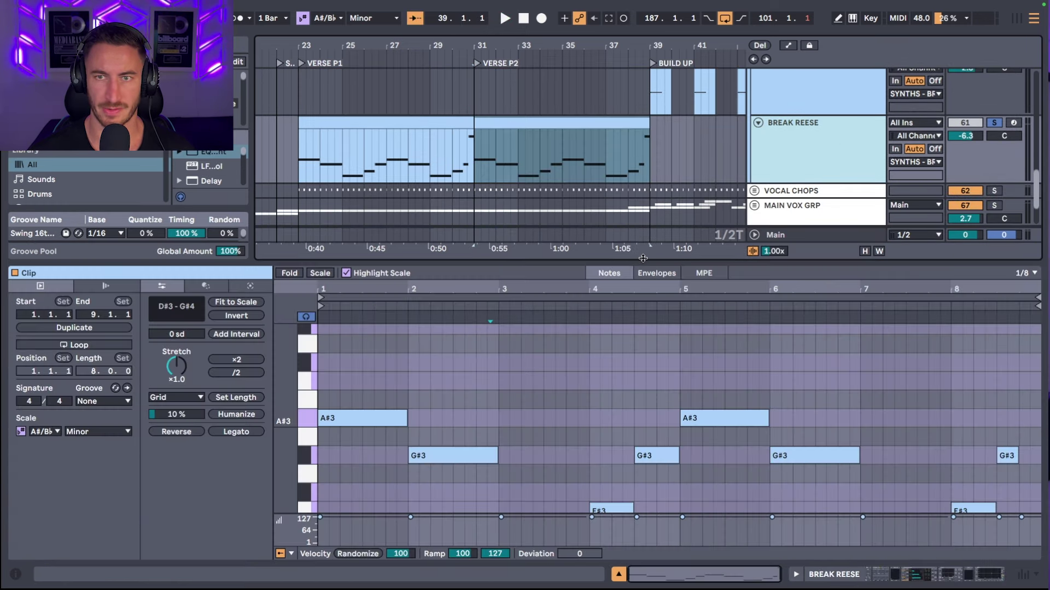
left_click_drag(643, 259, 643, 141)
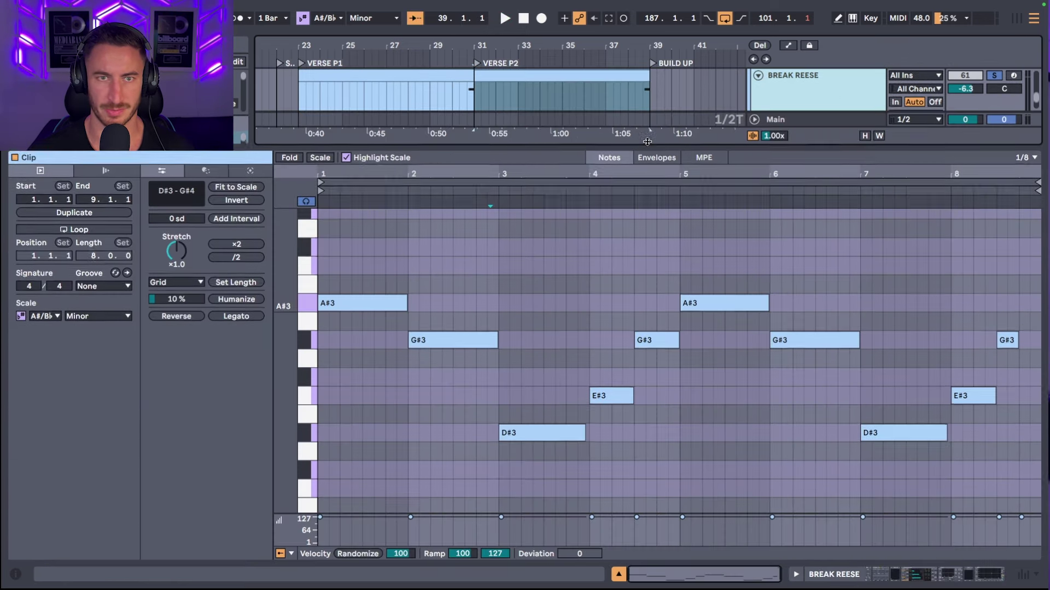
scroll(550, 326, "up", 1)
scroll(550, 327, "down", 1)
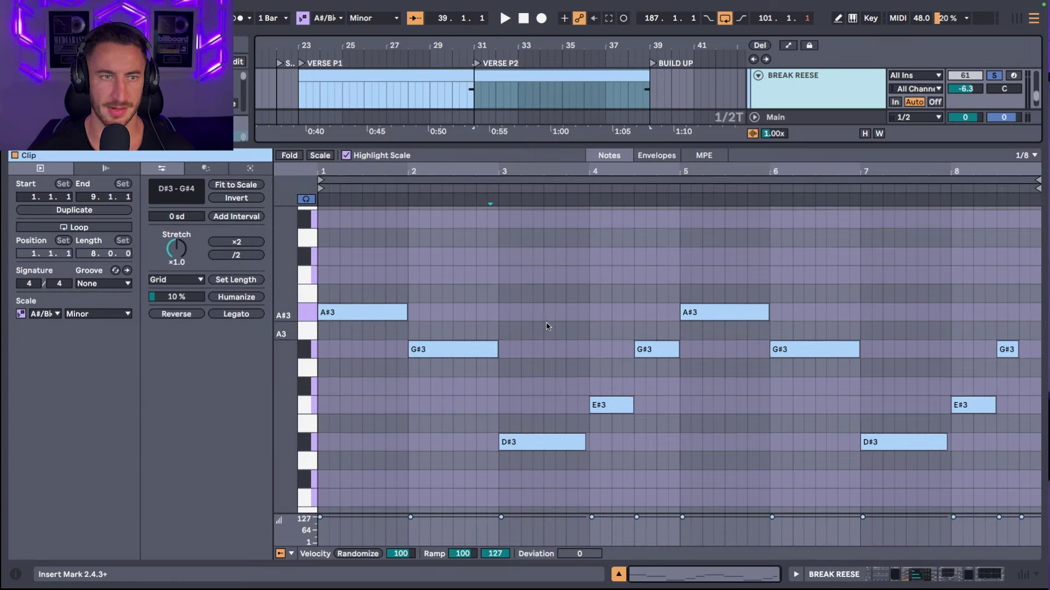
key("space")
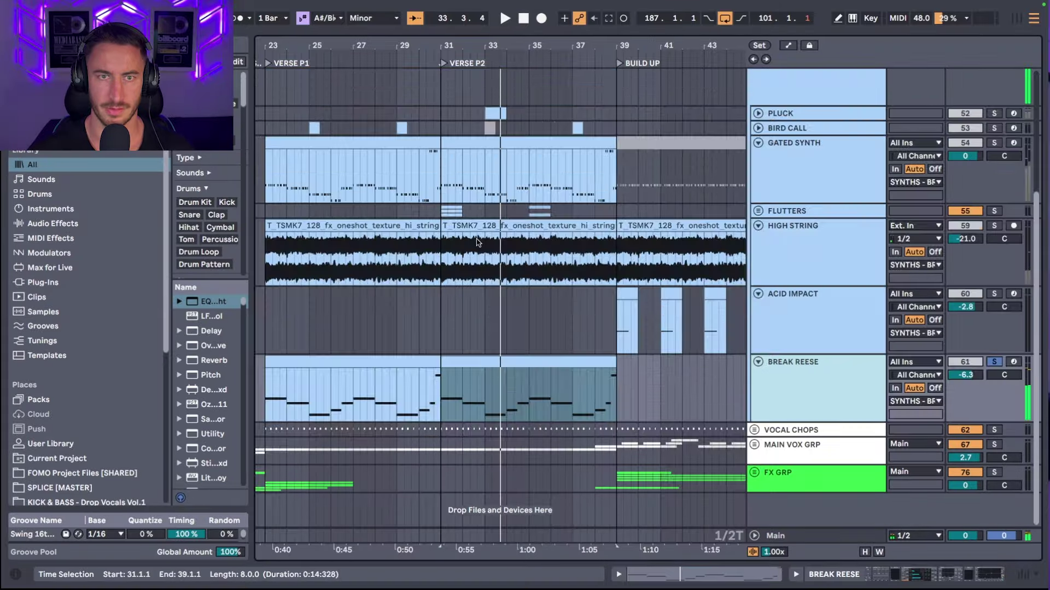
Step: Open BIRD CALL's device chain and audition it from bar 25 to bar 29
left_click(822, 340)
double_click(823, 340)
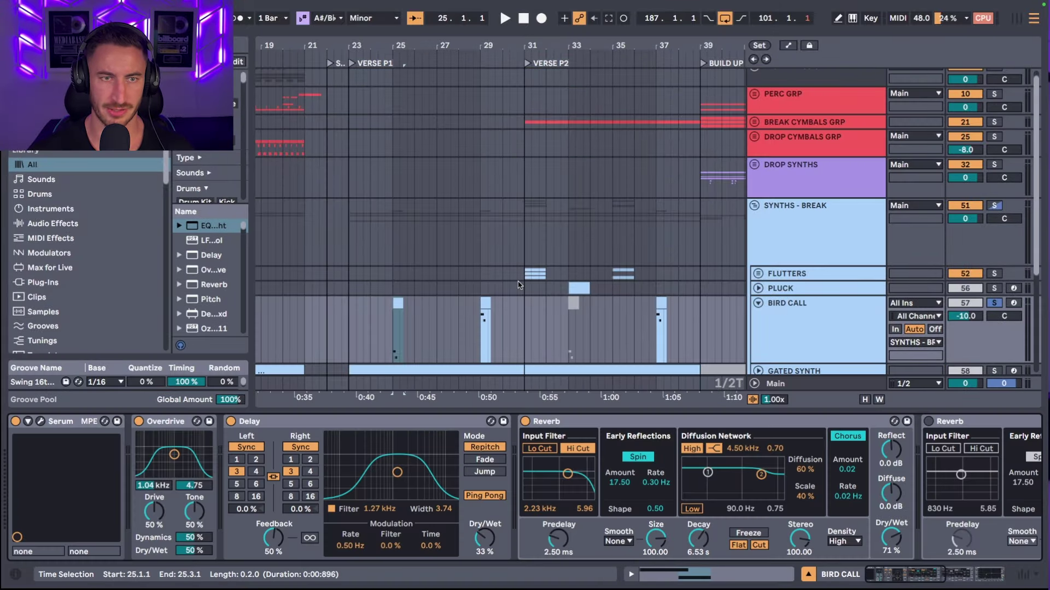
scroll(519, 285, "down", 5)
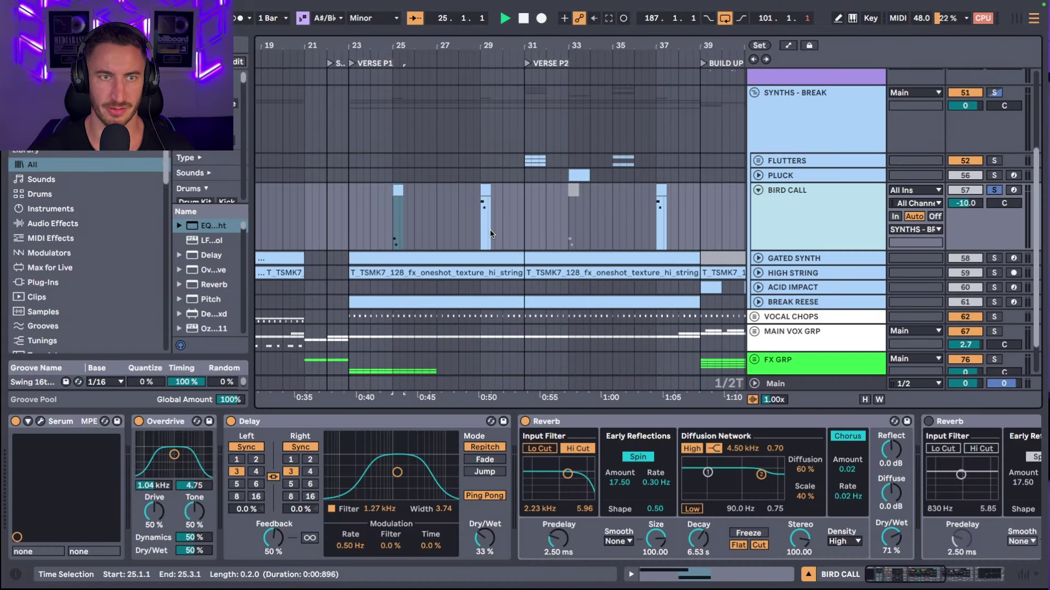
key("space")
left_click(567, 234)
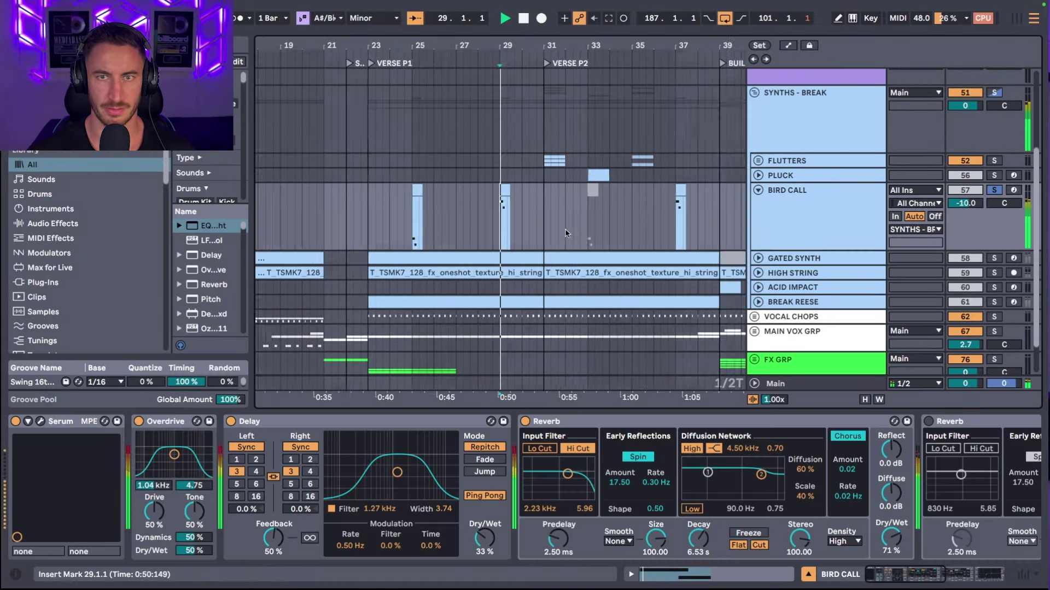
key("space")
Step: Look at the Bird Call clip's notes, then return to the BIRD CALL track's effects
double_click(428, 207)
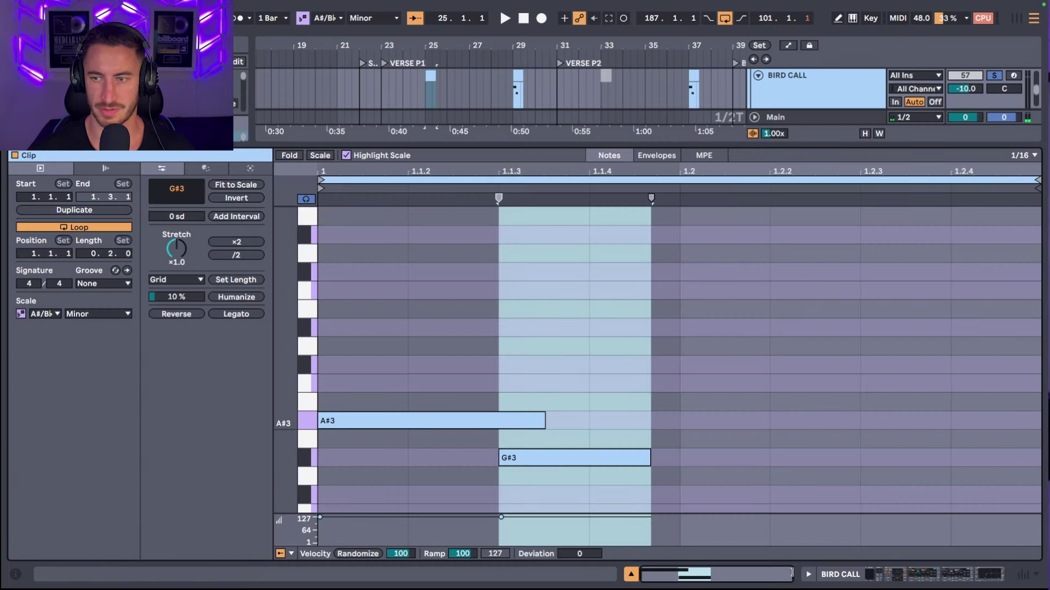
left_click(629, 575)
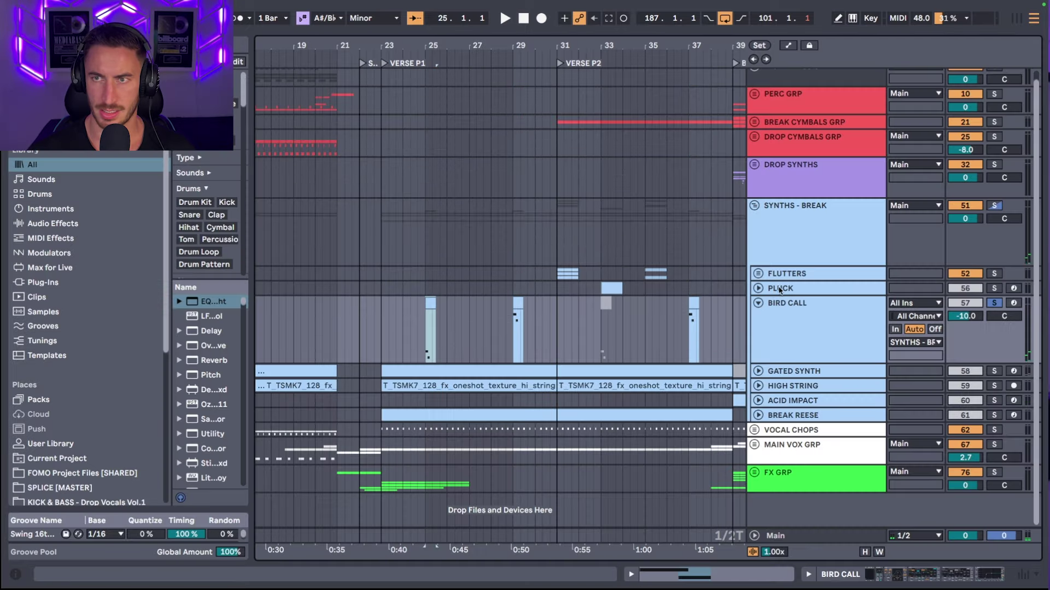
double_click(515, 301)
left_click(629, 575)
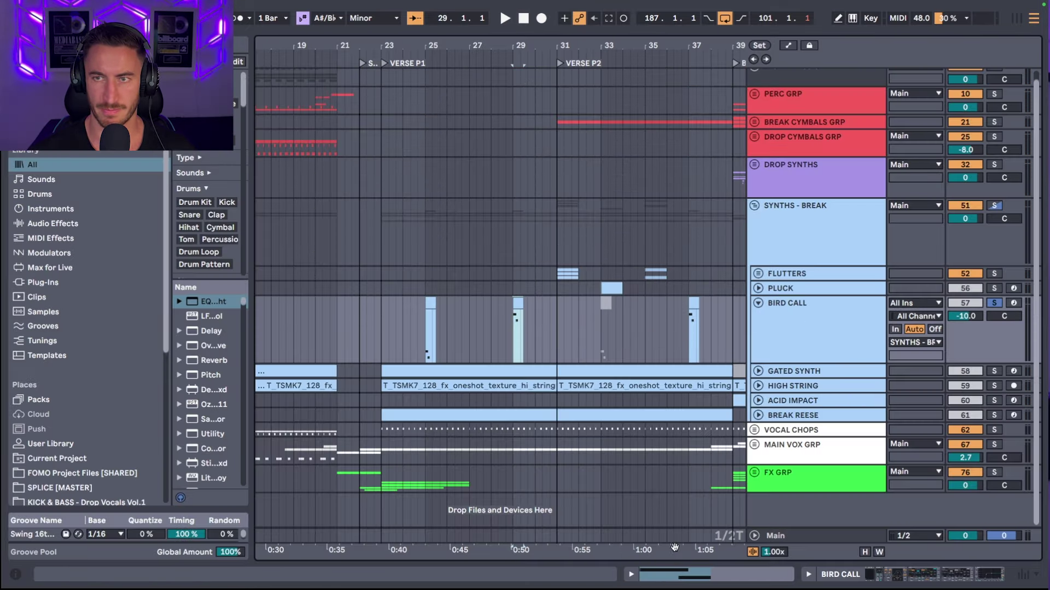
double_click(806, 321)
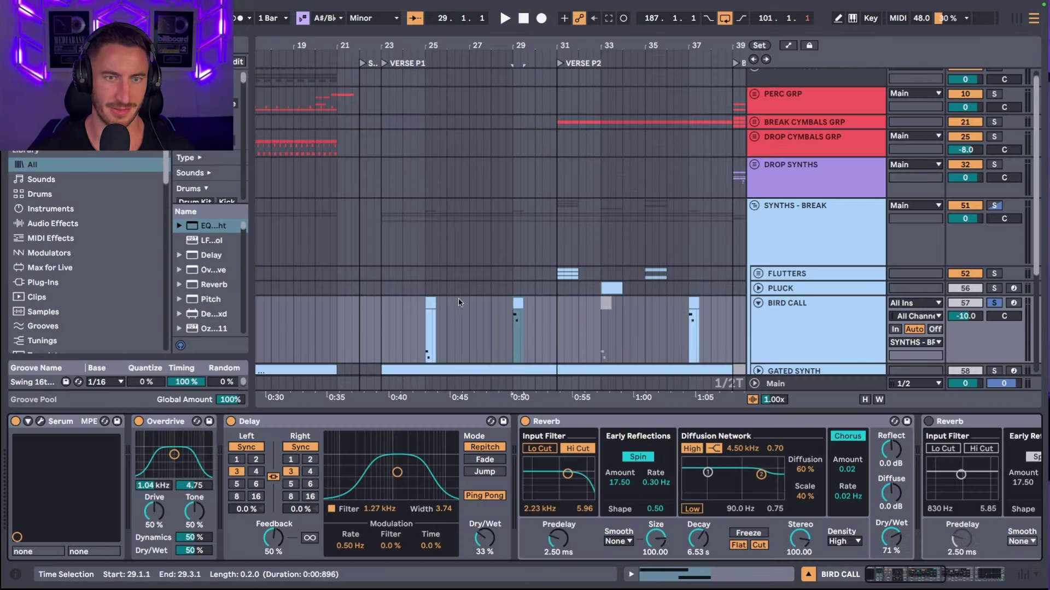
scroll(416, 314, "down", 5)
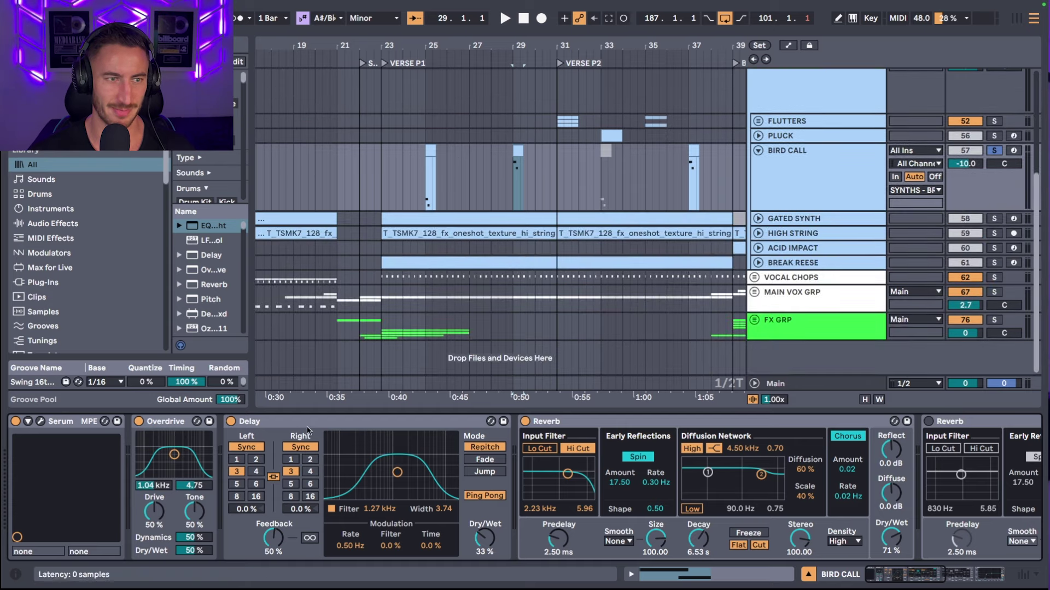
scroll(651, 215, "up", 2)
Step: Unfold and solo PLUCK, then play its bar-33 clip
left_click(759, 192)
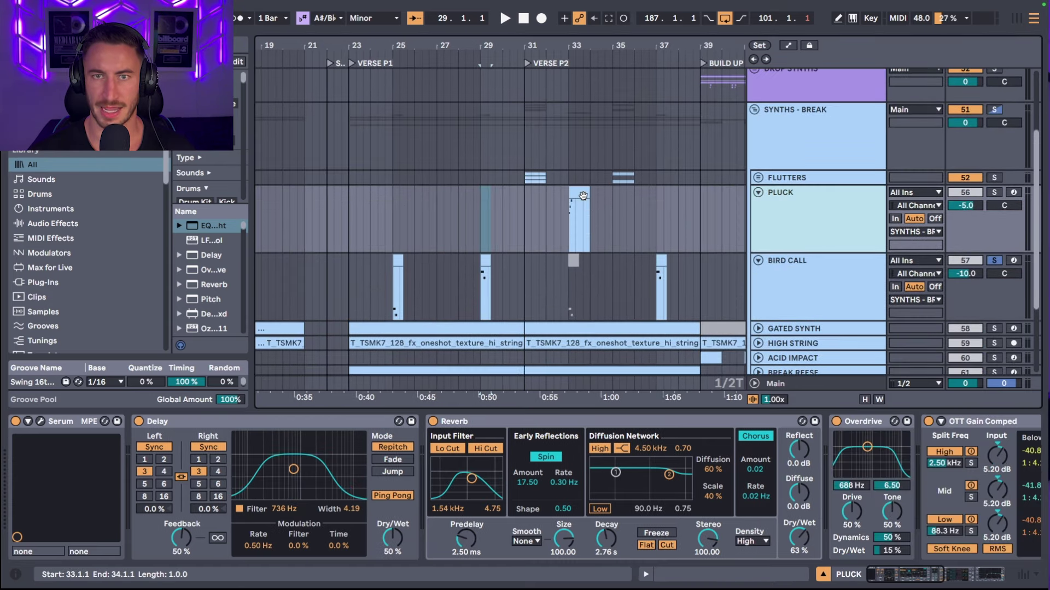
left_click(580, 194)
left_click(994, 193)
left_click(580, 195)
key("space")
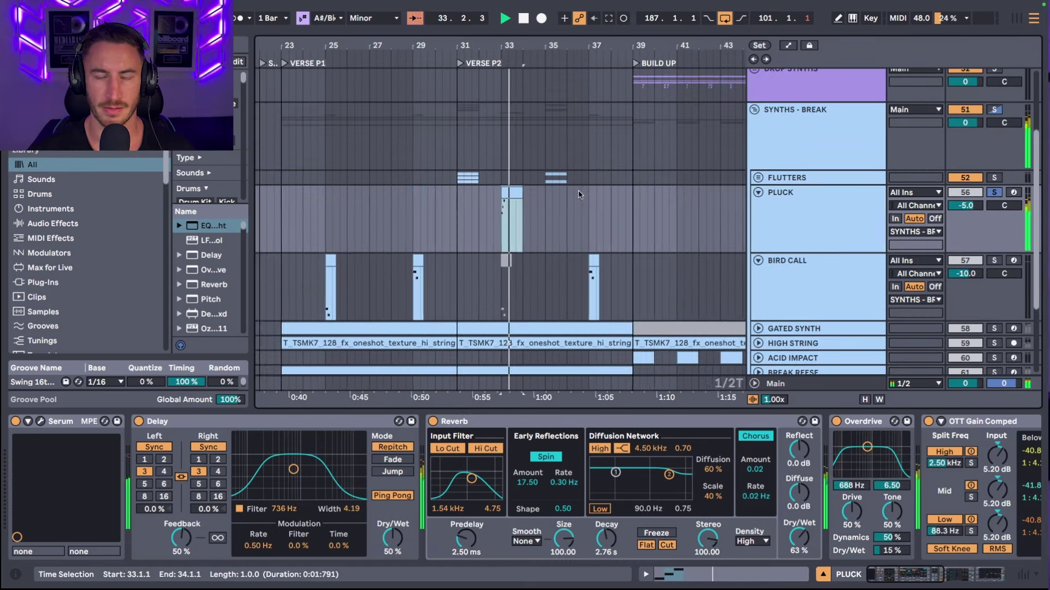
scroll(581, 194, "down", 1)
key("space")
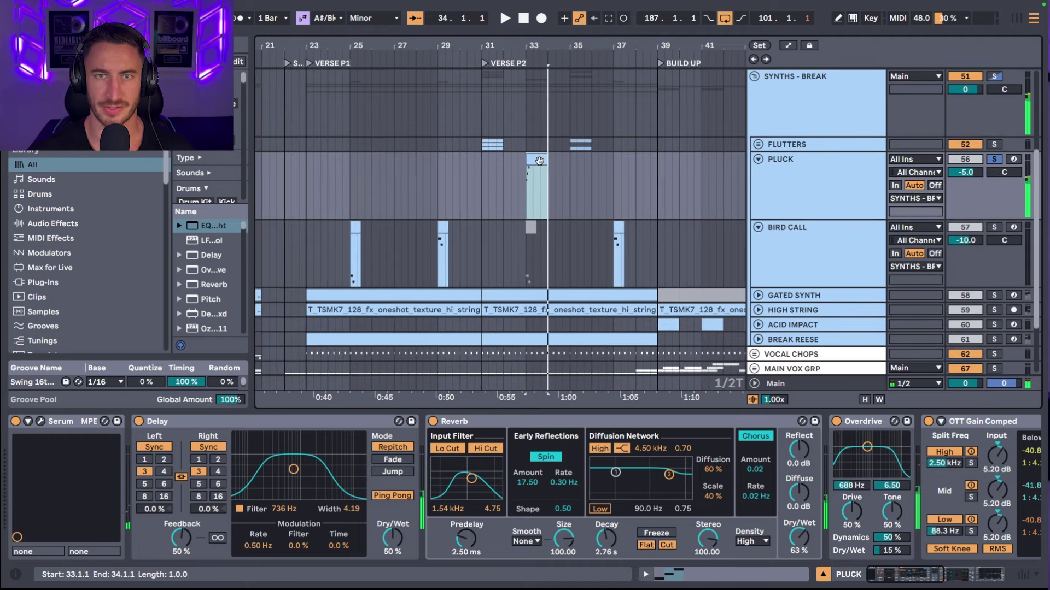
Step: Check the PLUCK clip's notes, then close the note editor and stop playback
double_click(540, 162)
left_click(645, 575)
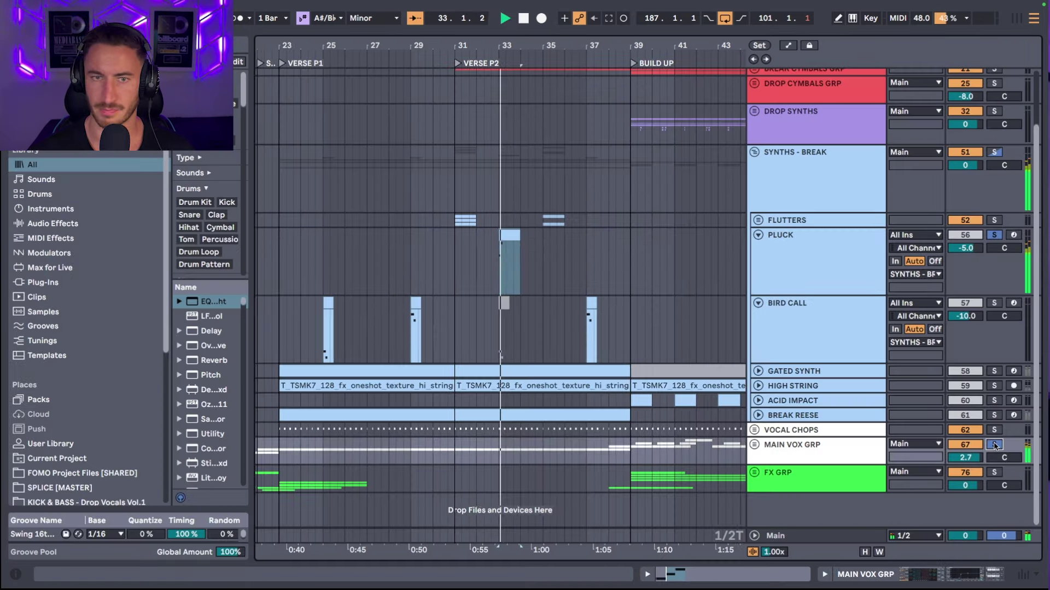
key("space")
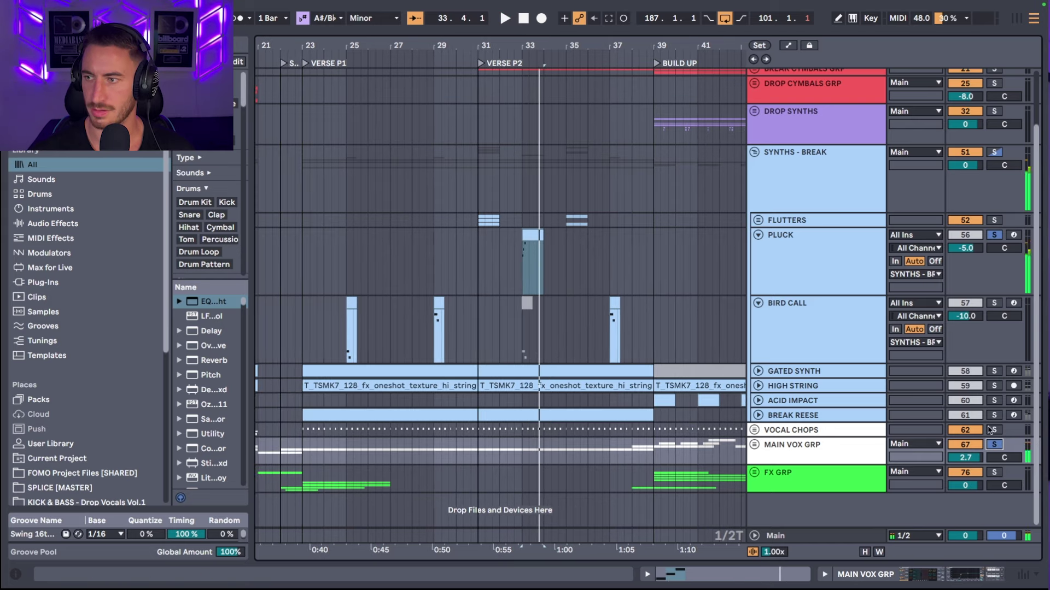
Step: Unfold the FLUTTERS group and play the VERSE P2 section from bar 31
left_click(992, 431)
scroll(720, 186, "down", 1)
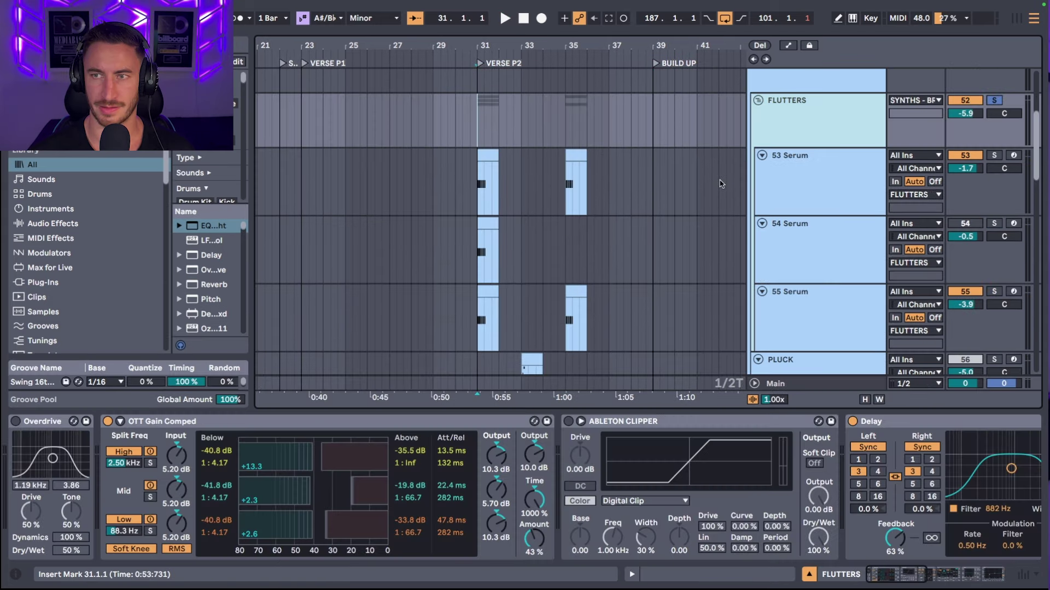
scroll(720, 185, "up", 2)
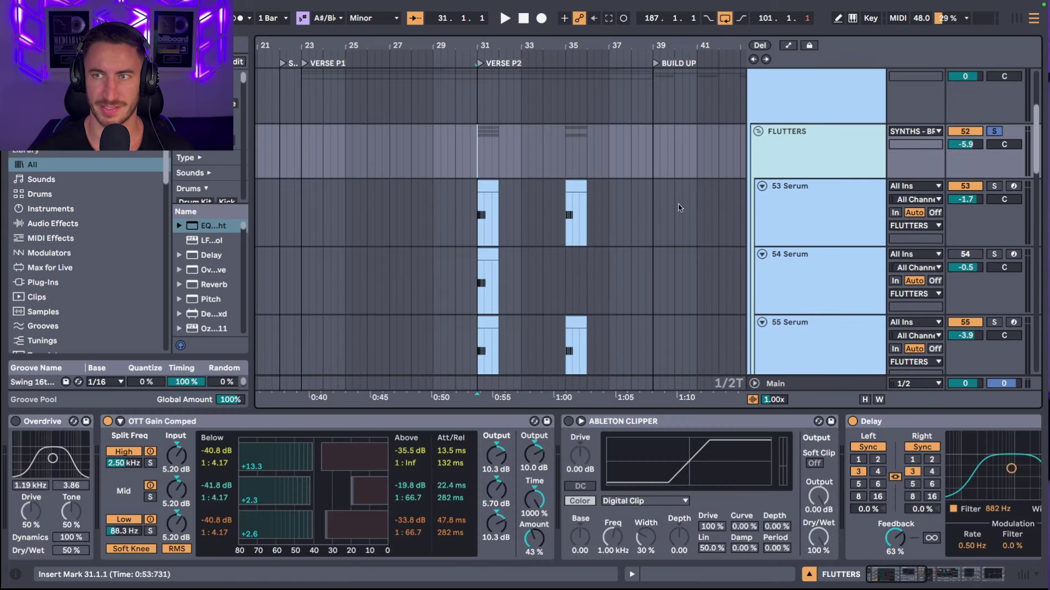
scroll(529, 209, "right", 2)
scroll(533, 213, "up", 5)
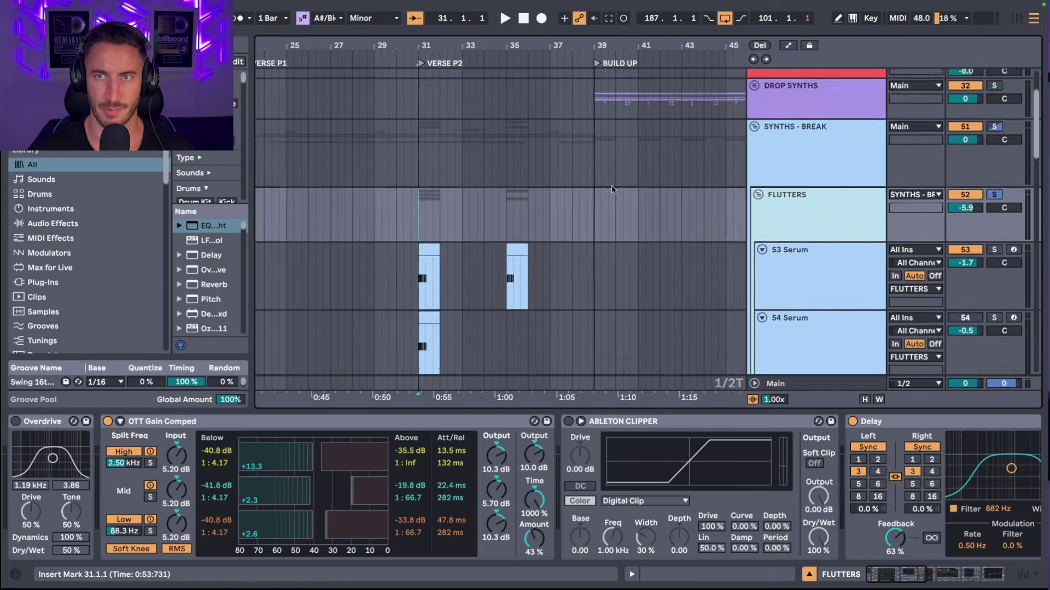
scroll(609, 188, "right", 1)
scroll(601, 189, "left", 1)
scroll(603, 188, "down", 1)
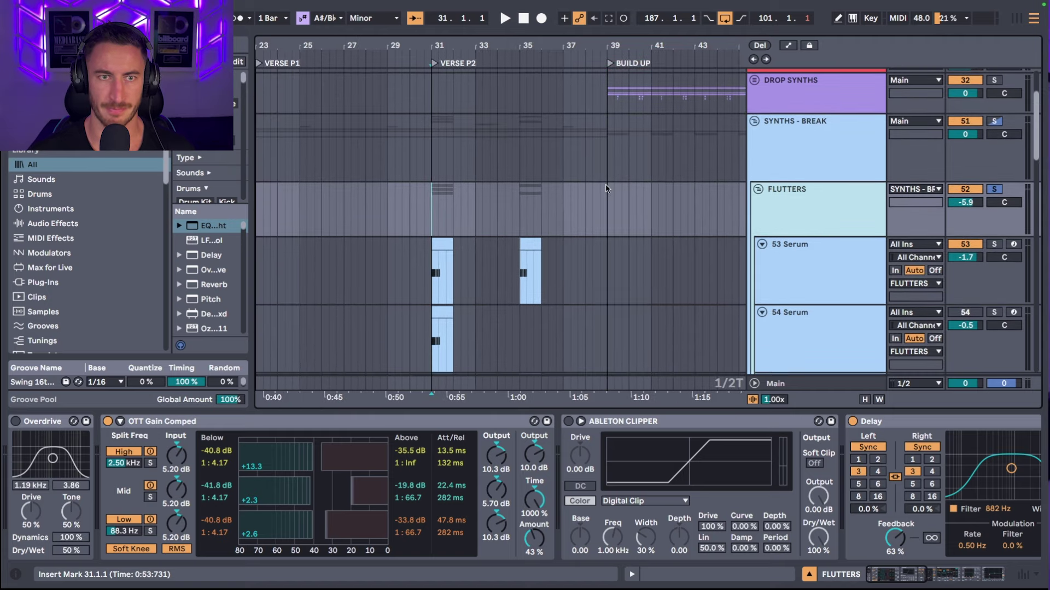
key("space")
scroll(604, 189, "down", 2)
scroll(604, 189, "left", 2)
scroll(605, 189, "right", 2)
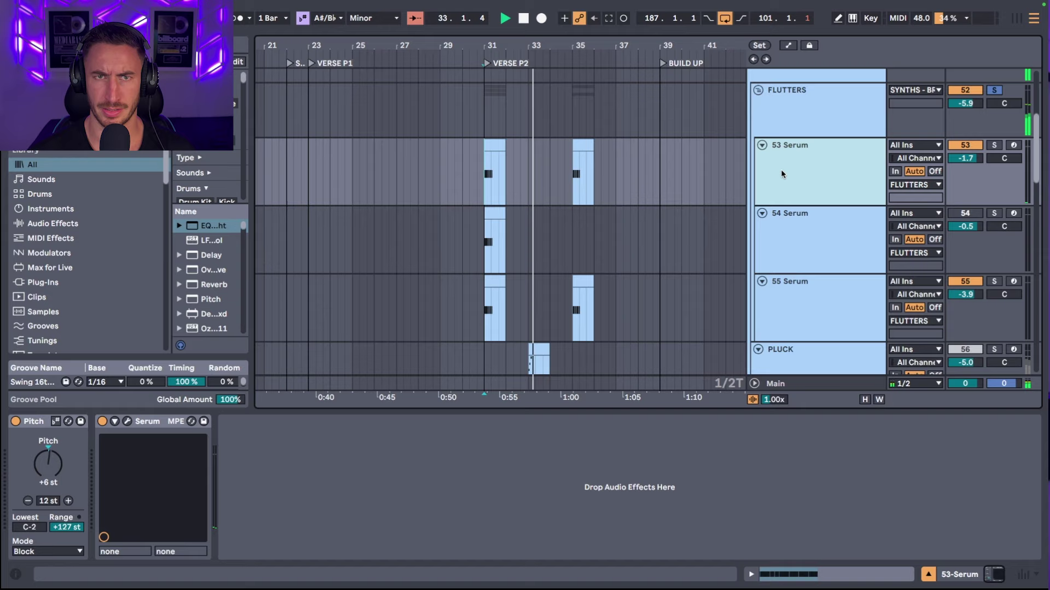
Step: Audition a FLUTTERS Serum synth, soloing the 53 Serum track, then close its window
key("super+alt+p")
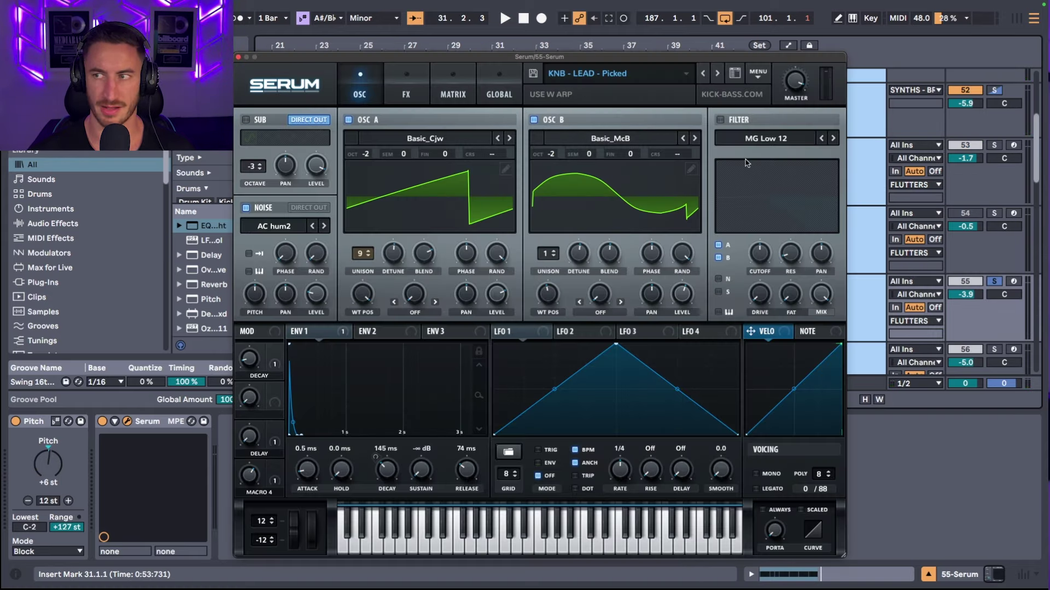
key("space")
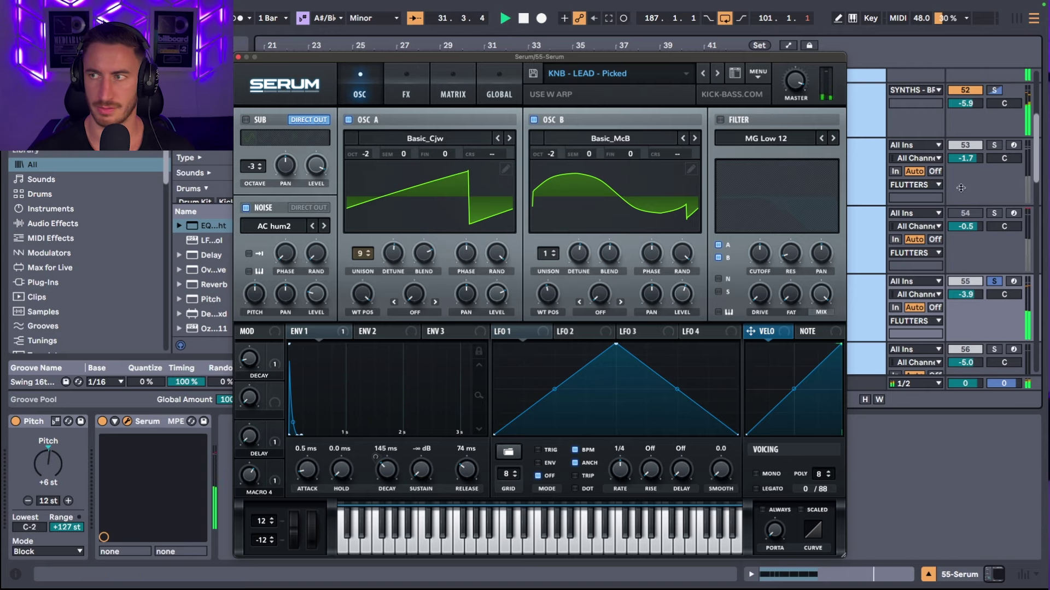
key("space")
left_click(994, 145)
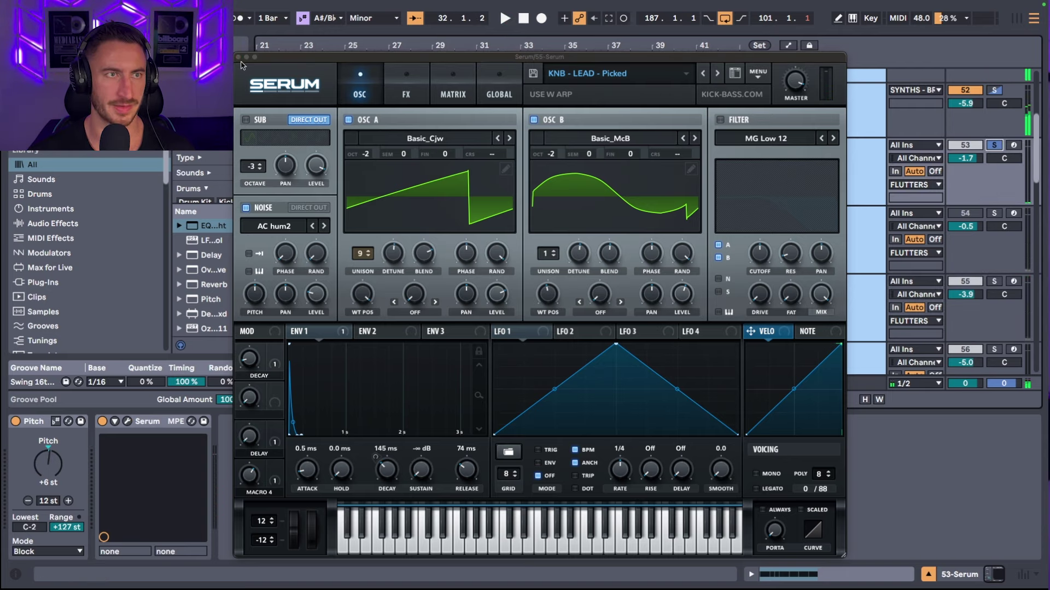
left_click(239, 57)
key("space")
scroll(656, 191, "up", 4)
Step: Solo the FLUTTERS group and inspect its OTT, Delay and Reverb devices while playing from bar 31
left_click(832, 210)
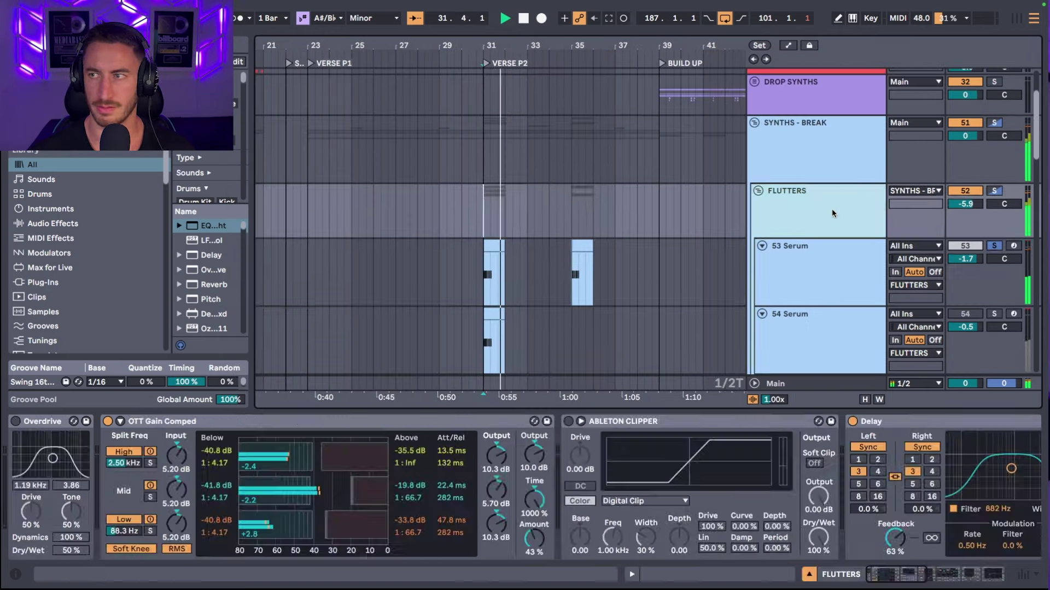
key("space")
left_click(993, 192)
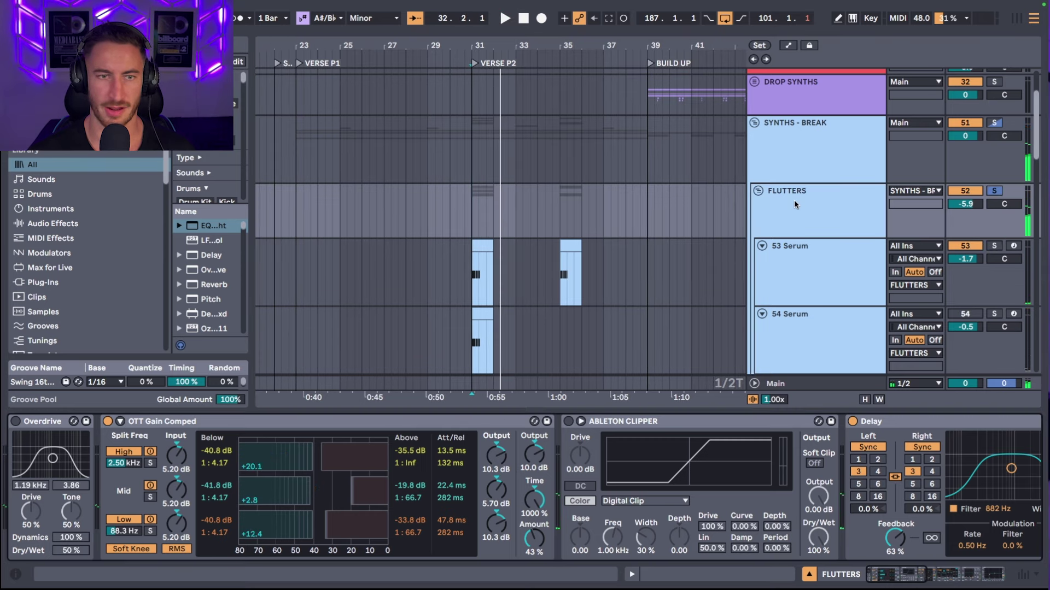
left_click(195, 431)
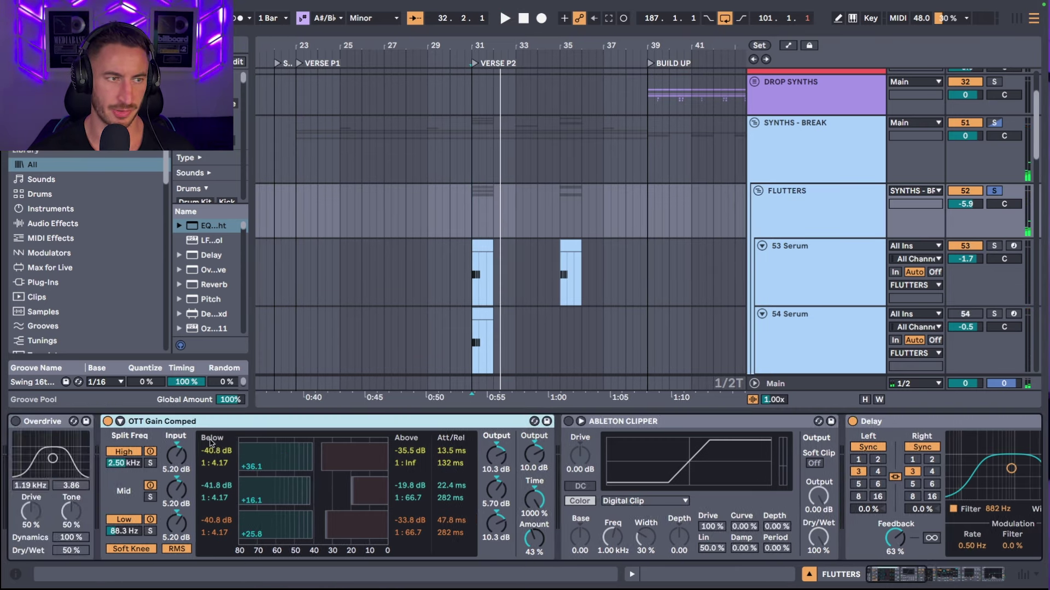
scroll(381, 455, "right", 10)
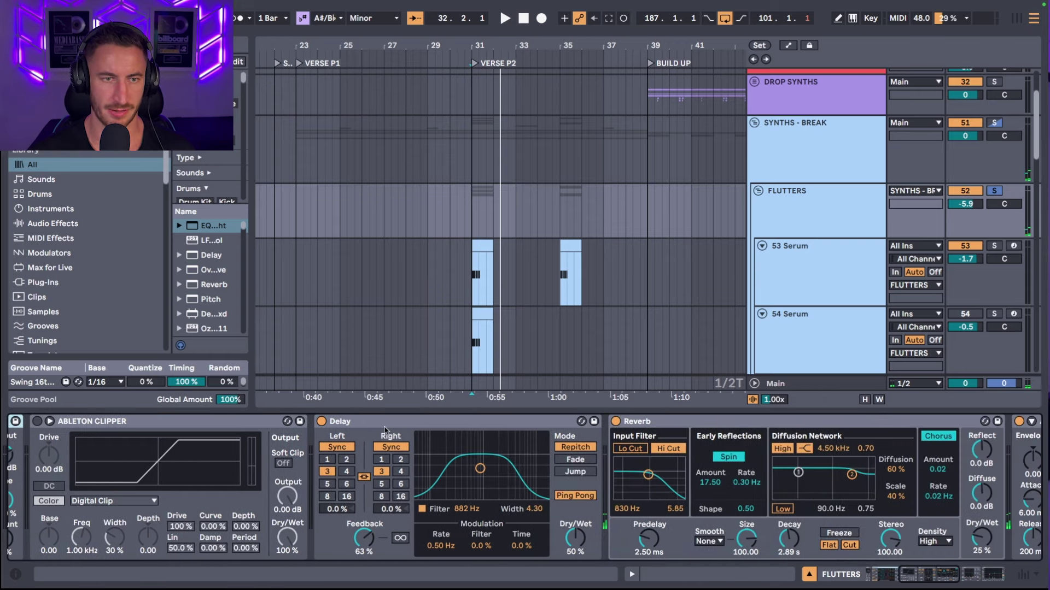
left_click(377, 425)
scroll(393, 437, "right", 4)
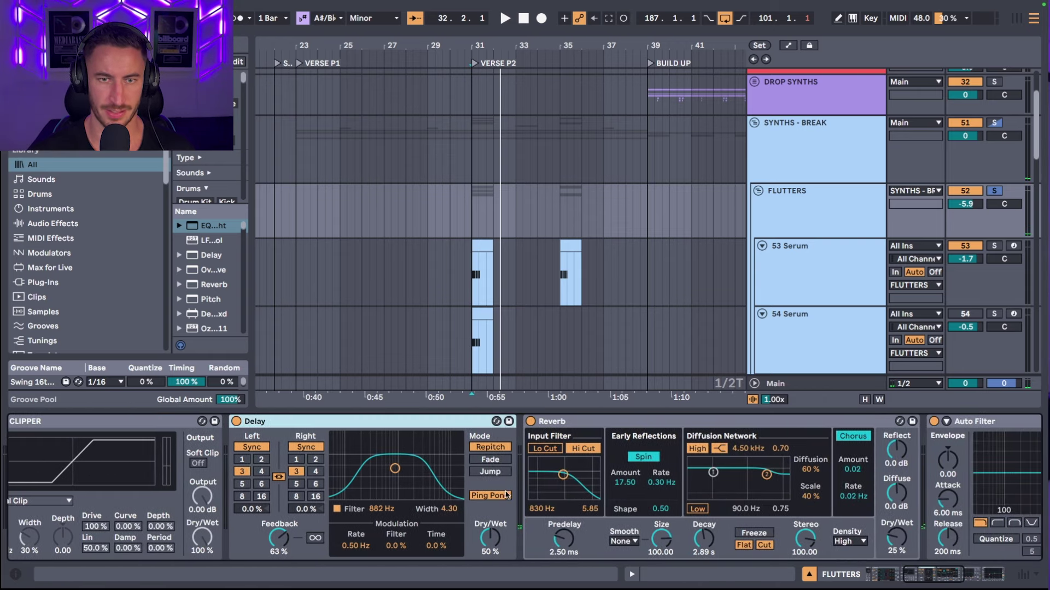
left_click(572, 421)
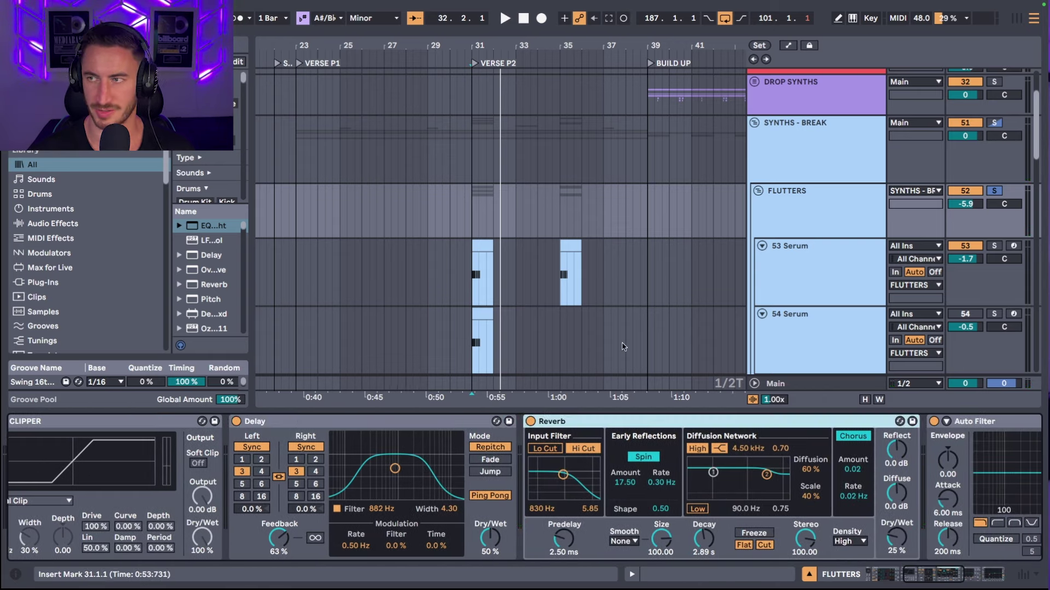
scroll(628, 345, "down", 1)
key("Left")
key("space")
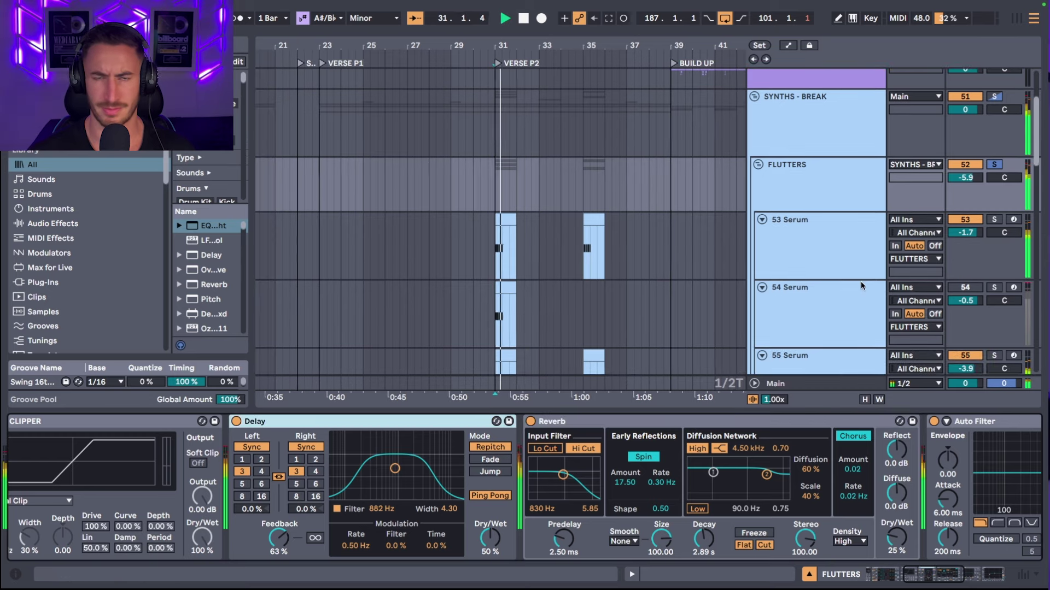
Step: Stop playback, turn off the FLUTTERS solo and zoom the timeline in around bar 24
key("space")
left_click(994, 165)
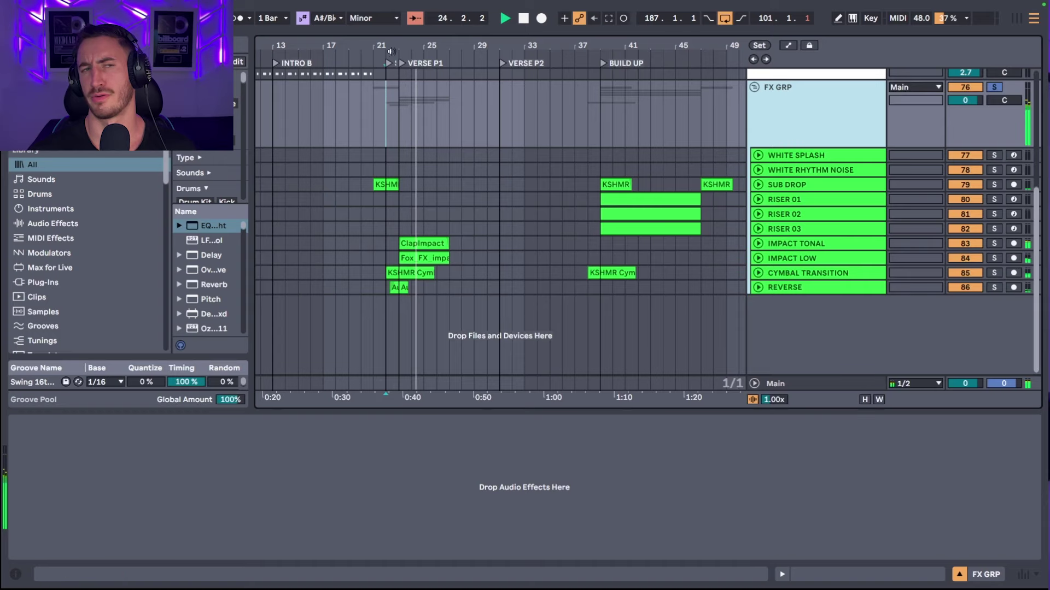
key("space")
left_click_drag(390, 49, 390, 104)
Step: Solo IMPACT TONAL and audition its full-size EQ Eight boosts at 923 Hz and 1.83 kHz
left_click(766, 246)
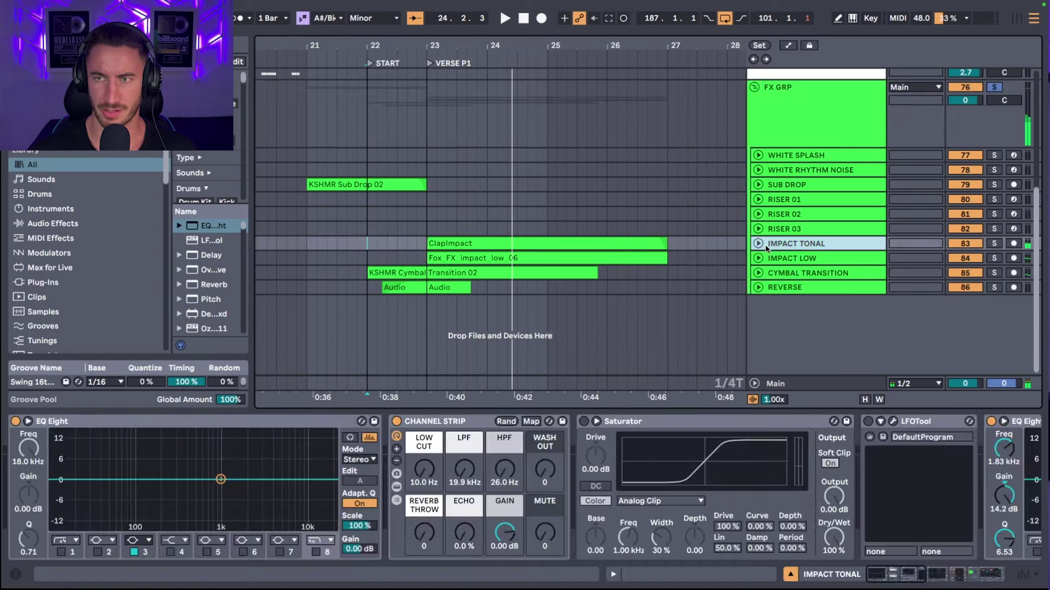
left_click(757, 243)
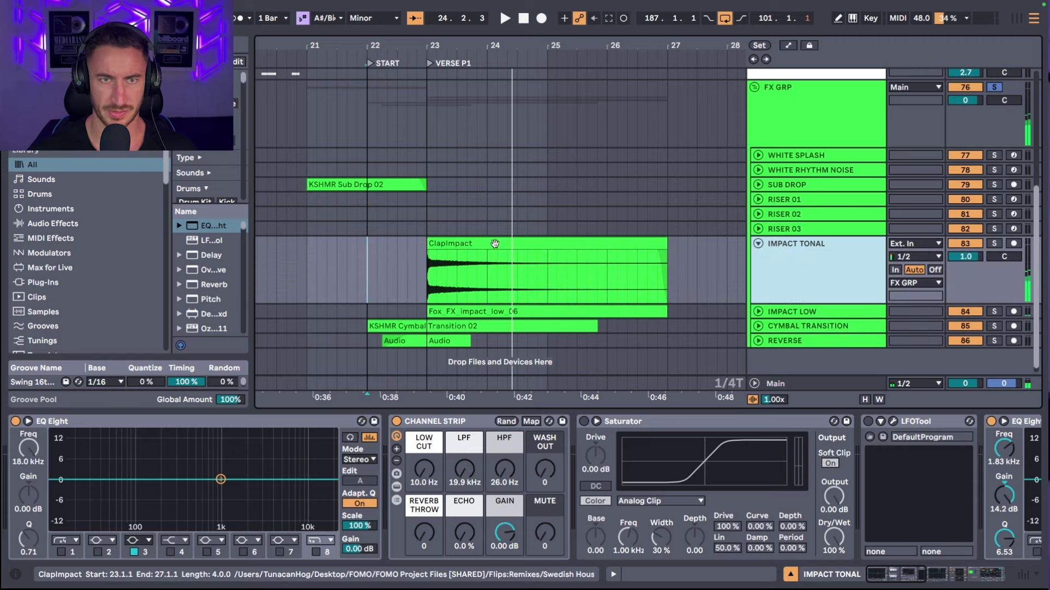
left_click(994, 244)
scroll(620, 494, "down", 5)
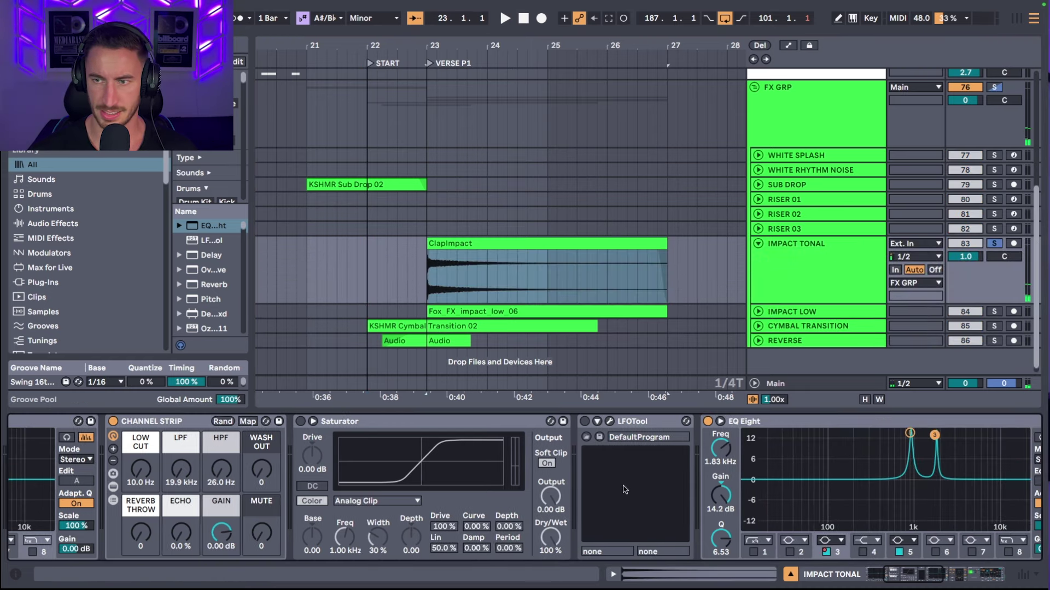
left_click(467, 428)
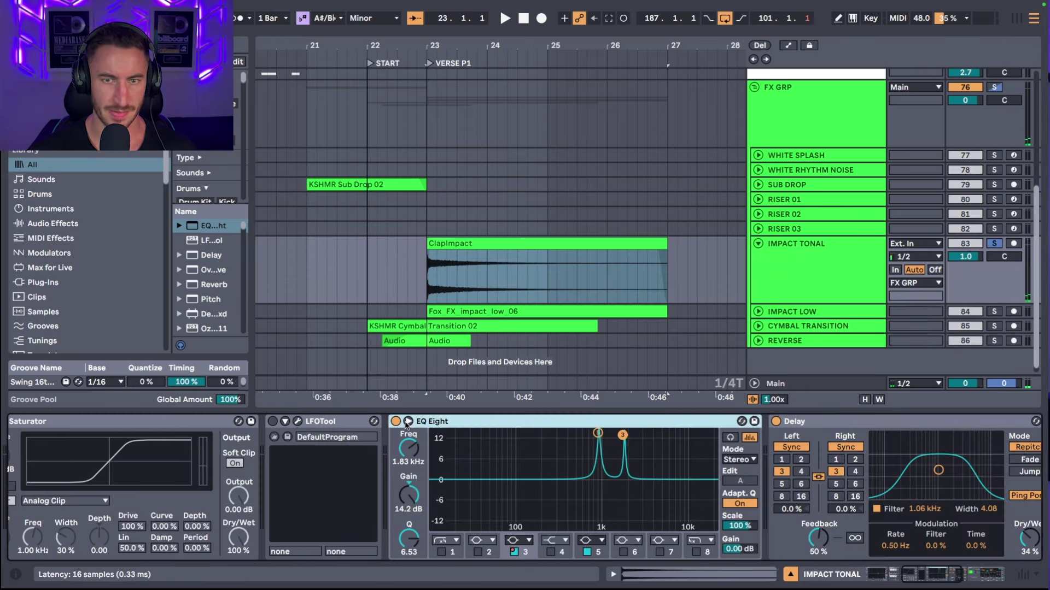
left_click(408, 421)
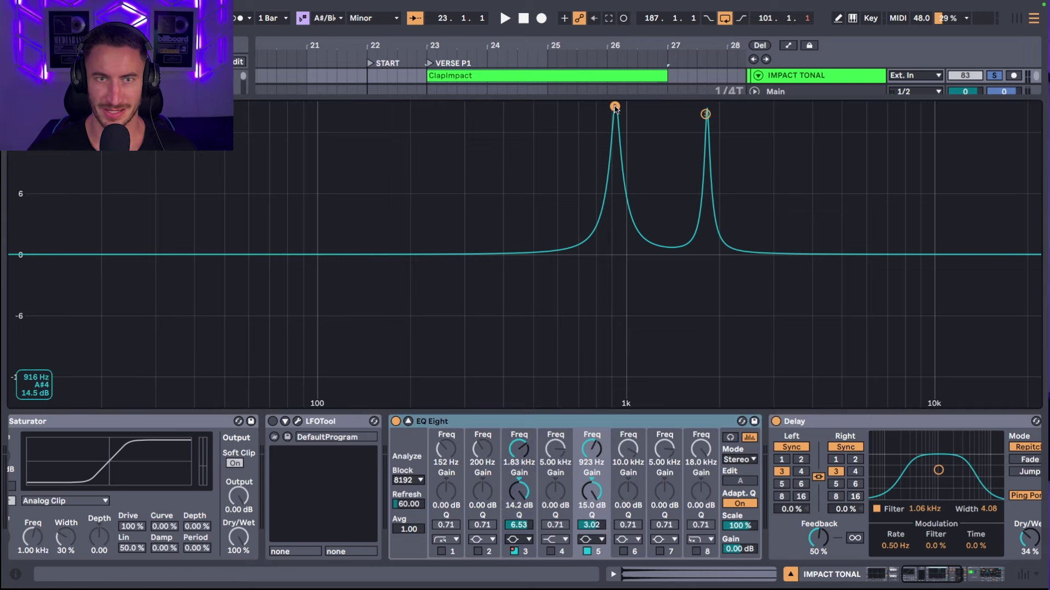
key("space")
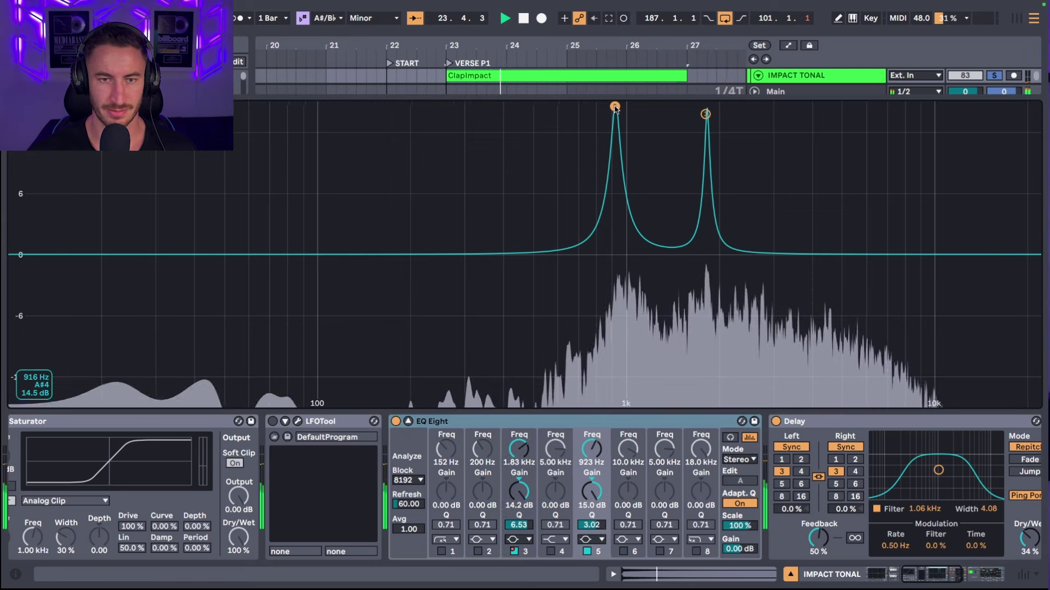
key("space")
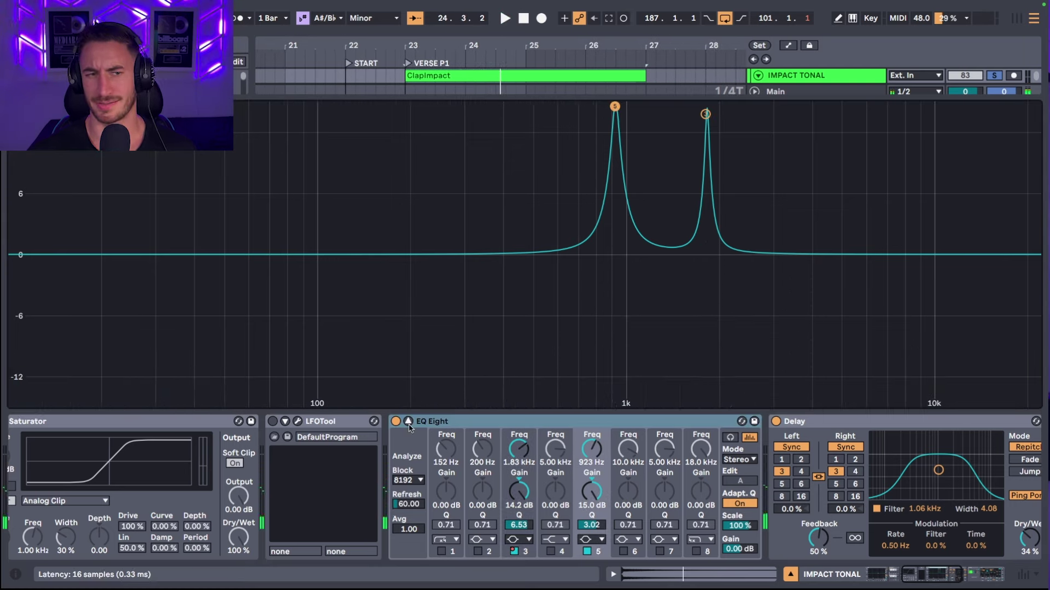
Step: Return the EQ to normal size, select IMPACT LOW and start playback
left_click(408, 421)
scroll(558, 234, "left", 2)
left_click(798, 304)
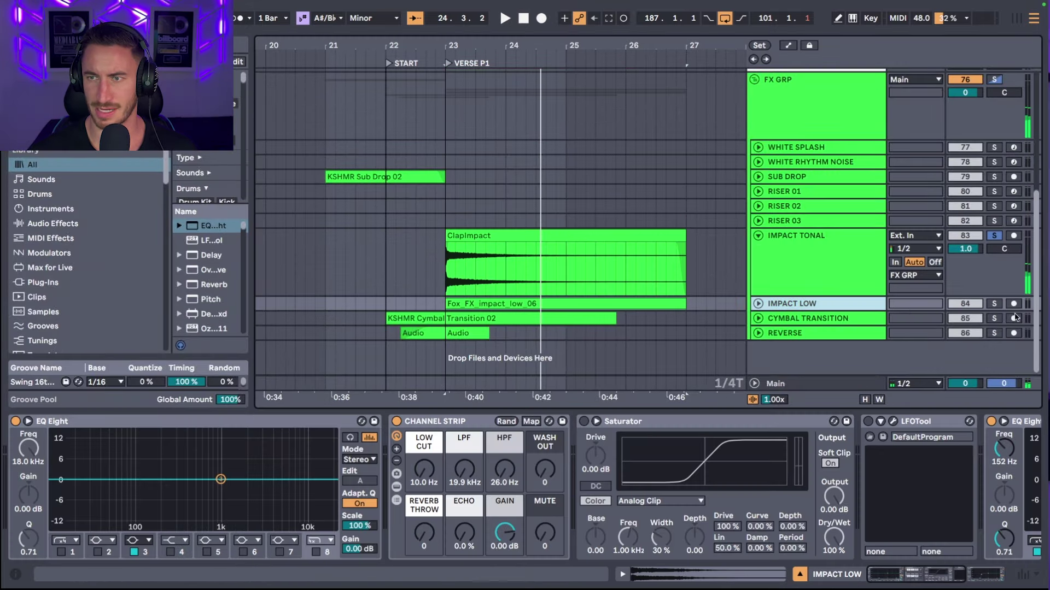
key("space")
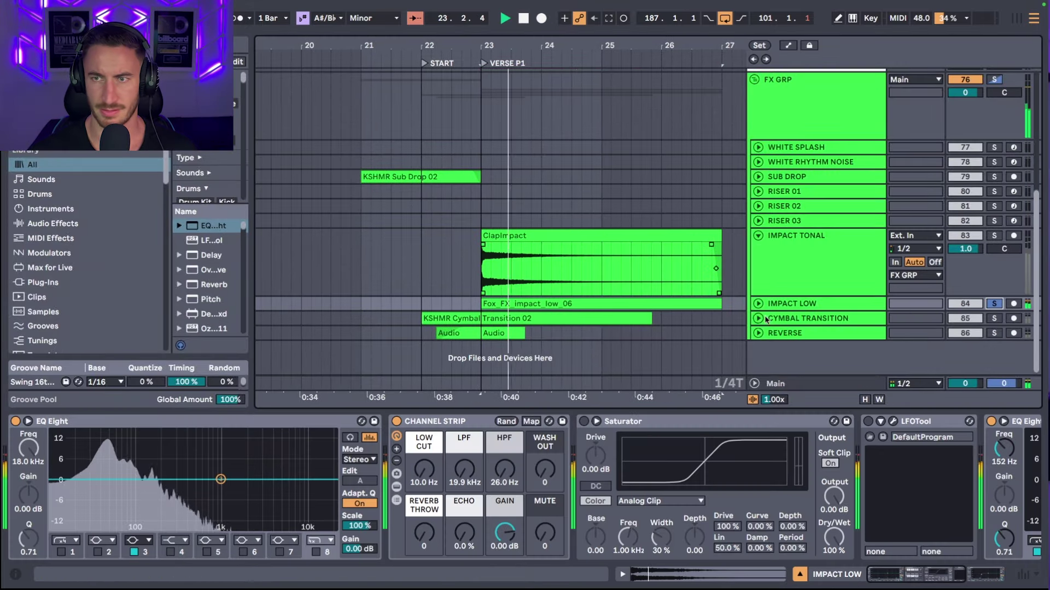
Step: Unfold CYMBAL TRANSITION and play from inside its clip
left_click(770, 319)
left_click(759, 318)
scroll(788, 327, "down", 3)
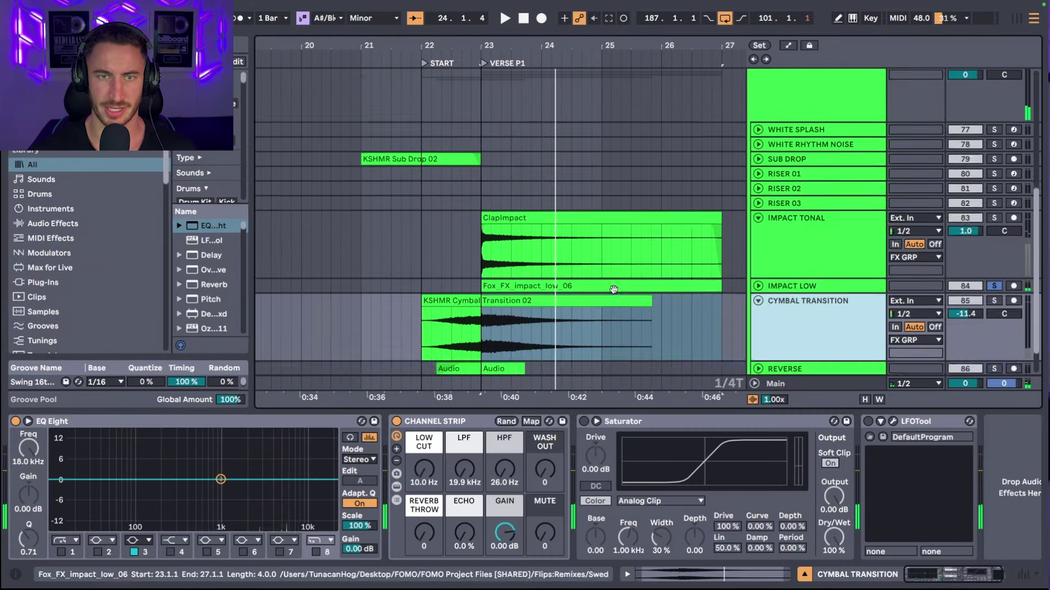
left_click(469, 307)
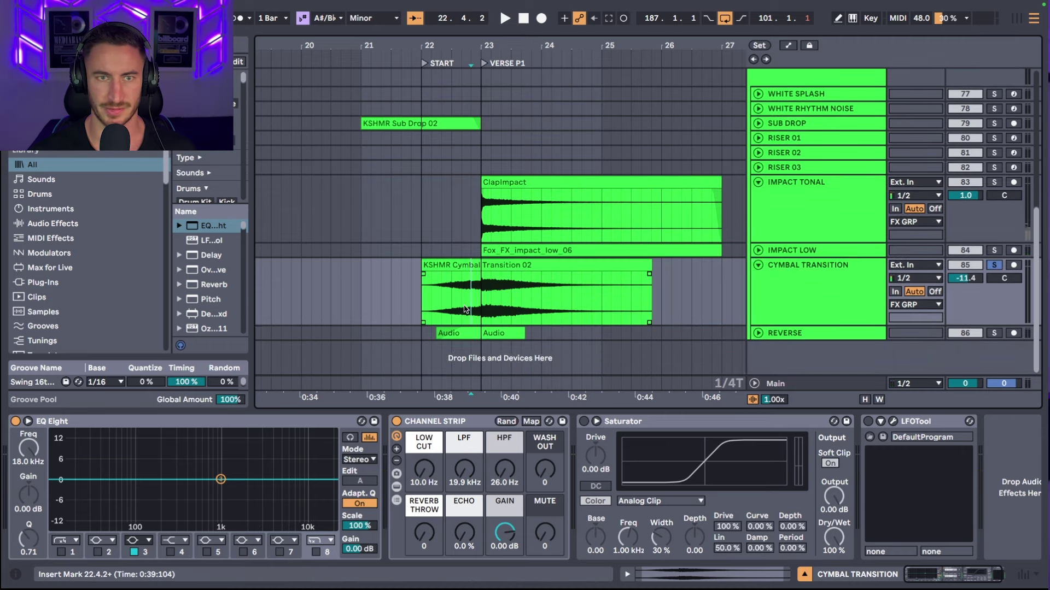
key("space")
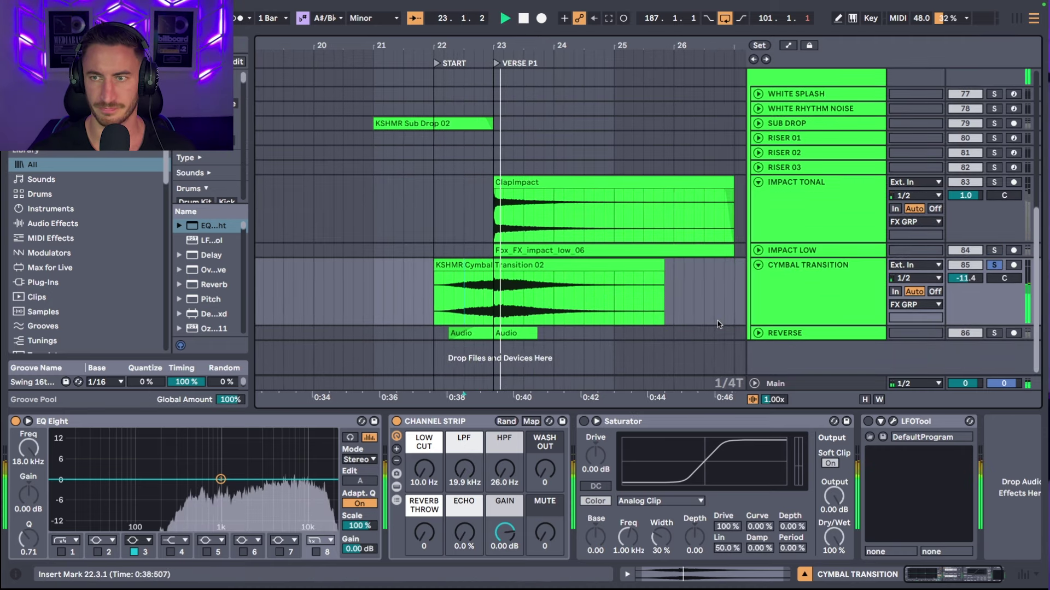
Step: Unfold REVERSE and play its right-hand Audio clip
left_click(758, 333)
key("space")
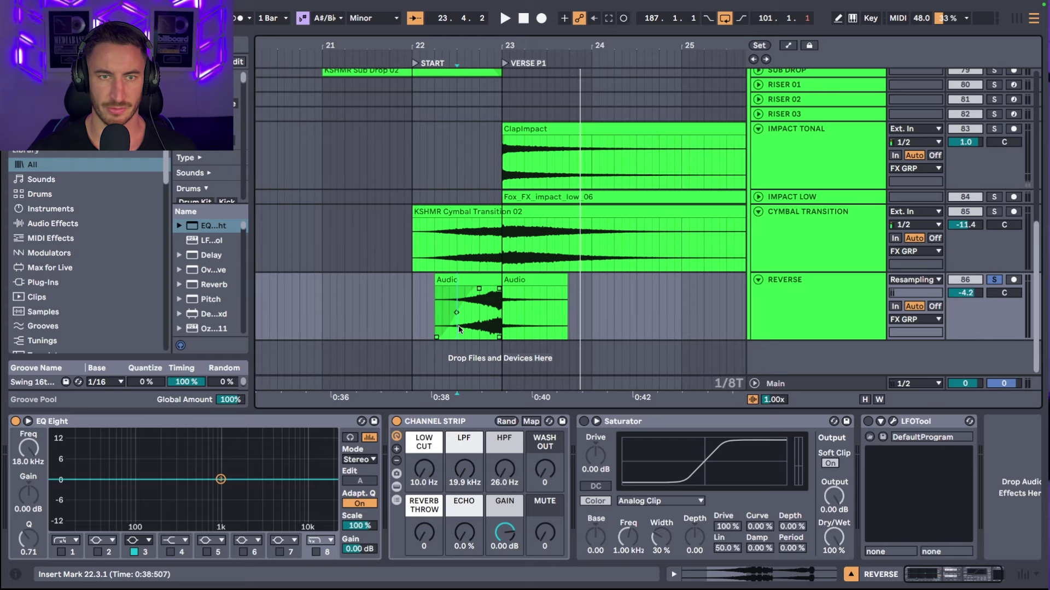
scroll(458, 326, "left", 1)
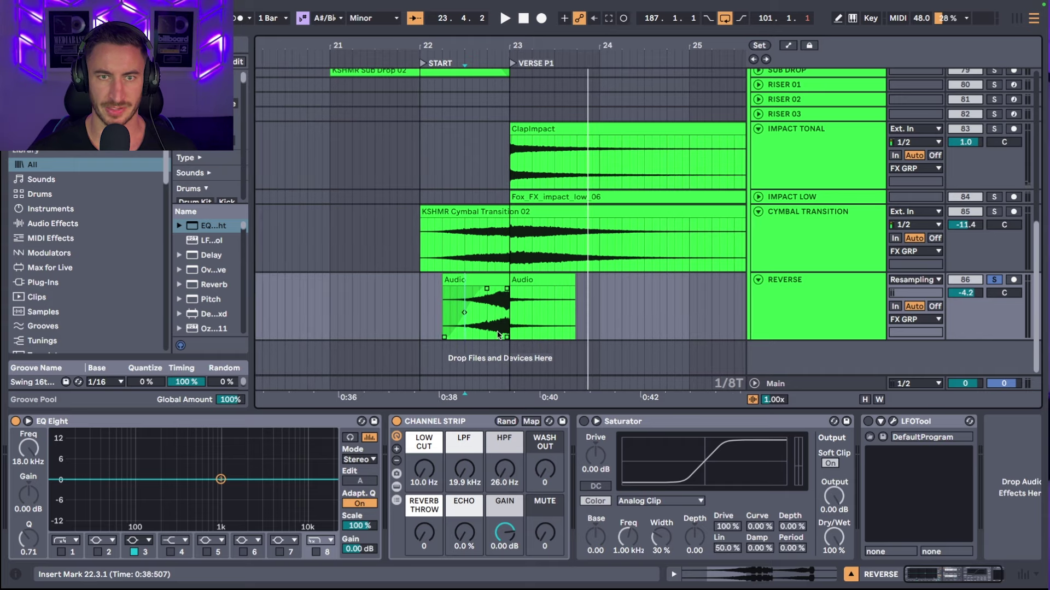
left_click(572, 329)
key("space")
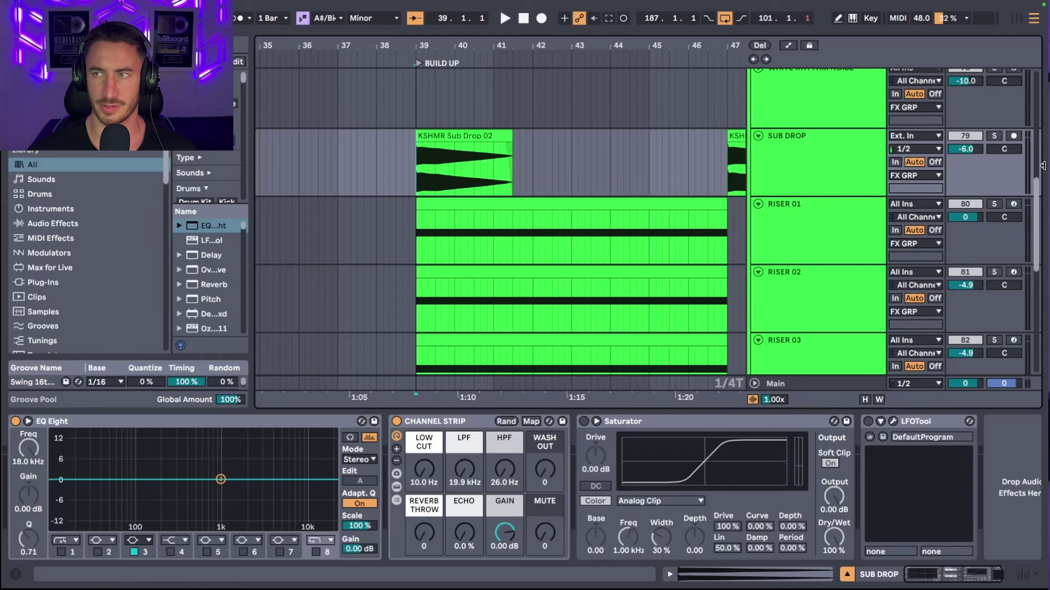
Step: Solo SUB DROP, then RISER 01, playing the build-up from bar 39
left_click(994, 136)
key("space")
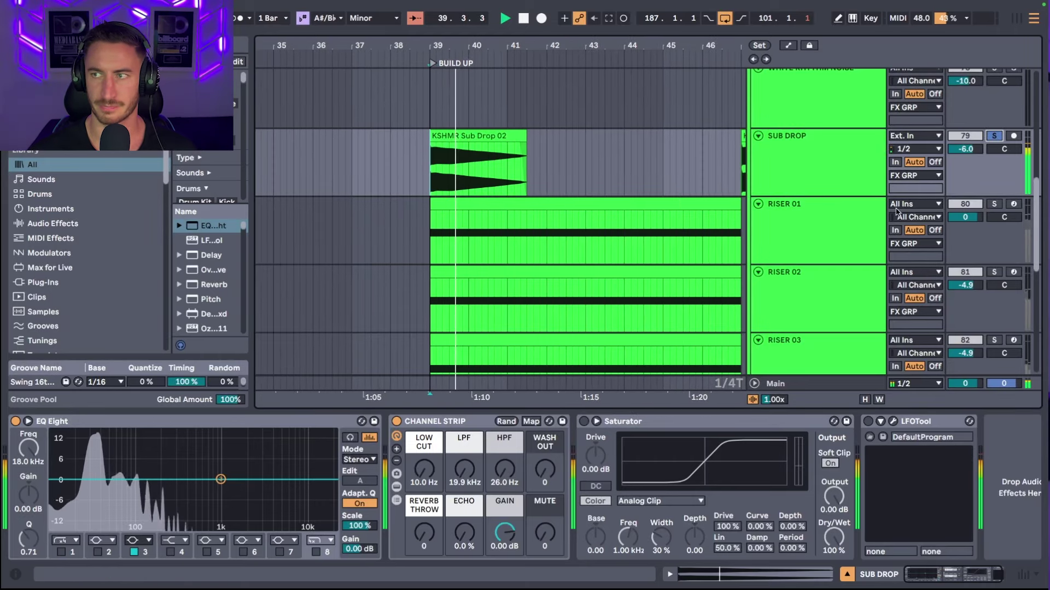
left_click(994, 204)
scroll(807, 208, "down", 2)
left_click(797, 193)
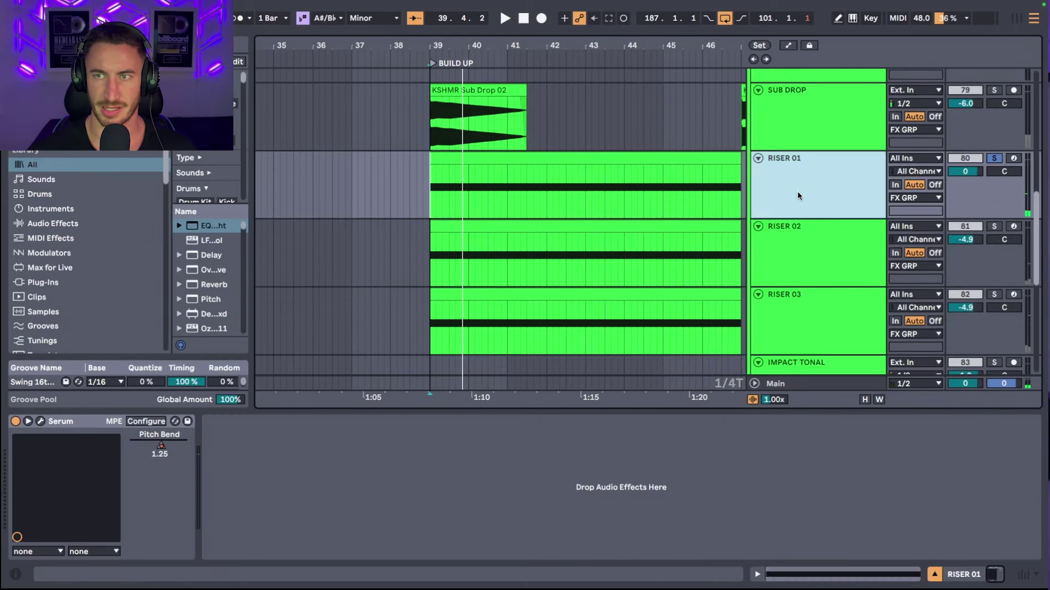
key("space")
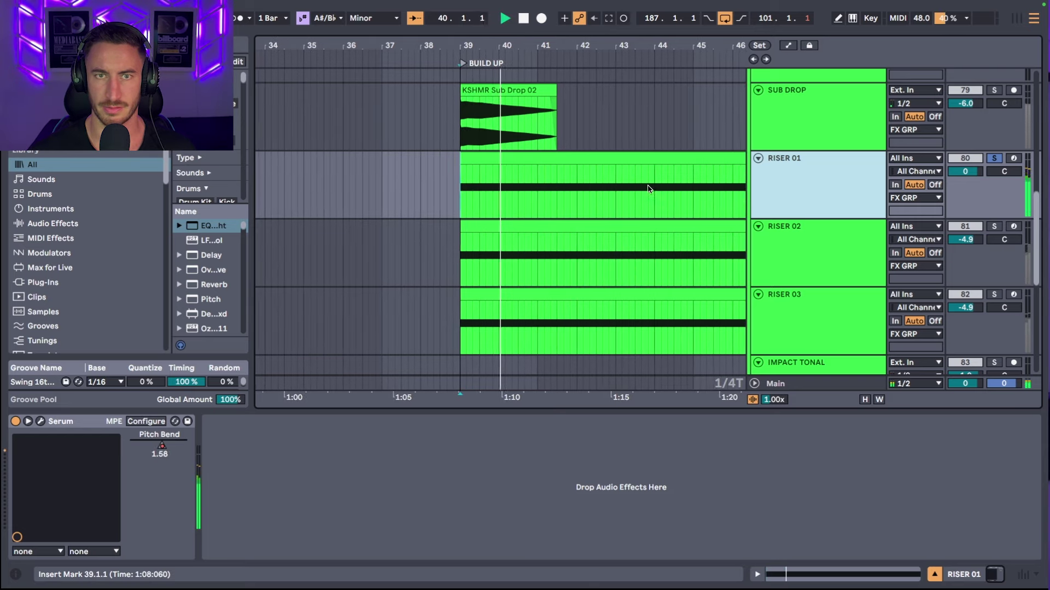
Step: Show automation, zoom out over the build-up and play RISER 01's automation from bar 45
key("a")
left_click_drag(471, 49, 471, 46)
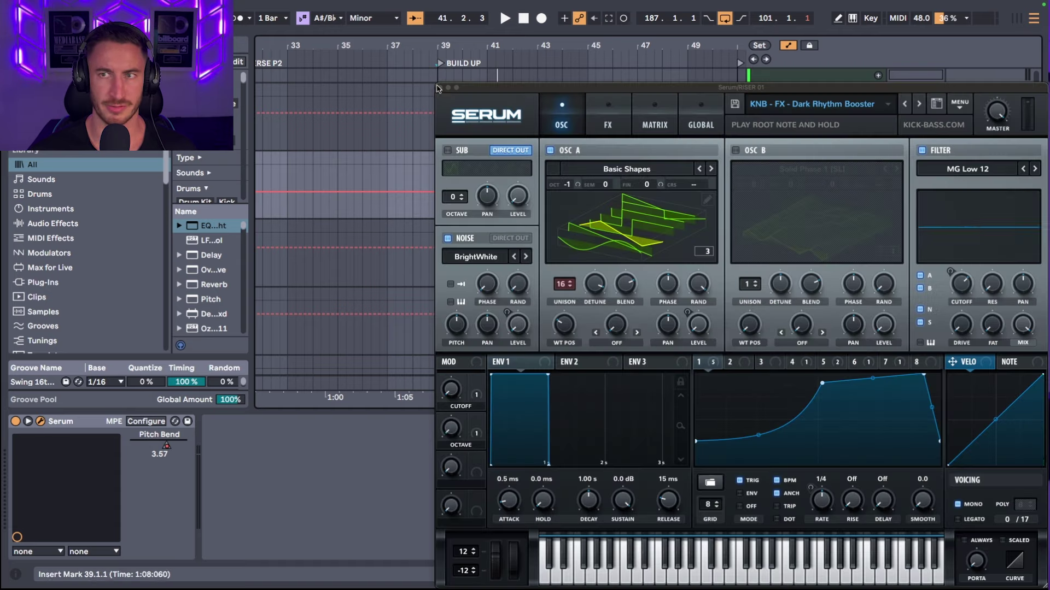
left_click(446, 95)
left_click_drag(440, 177, 663, 192)
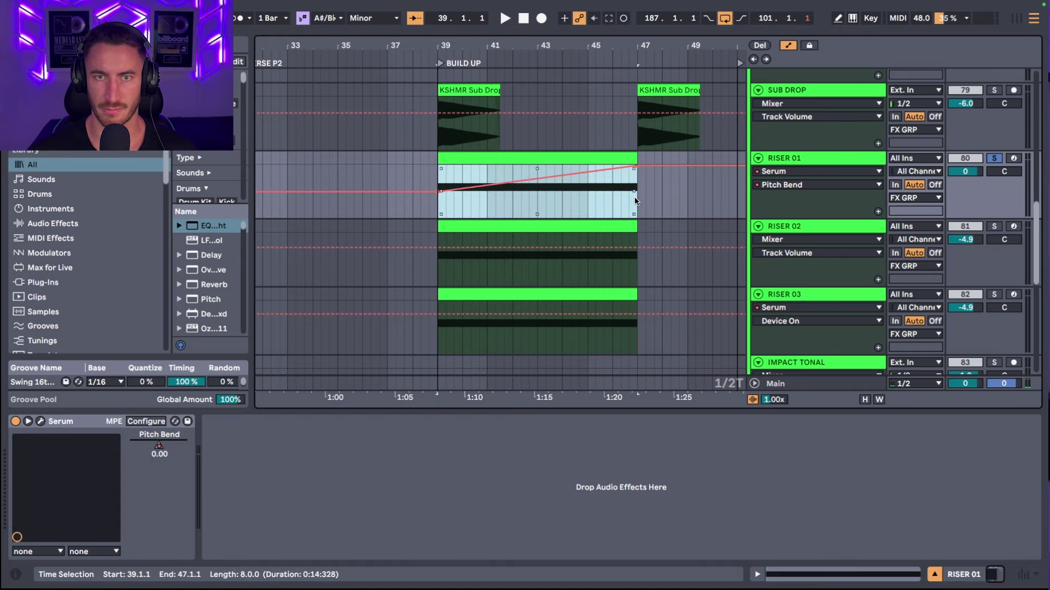
scroll(636, 201, "down", 4)
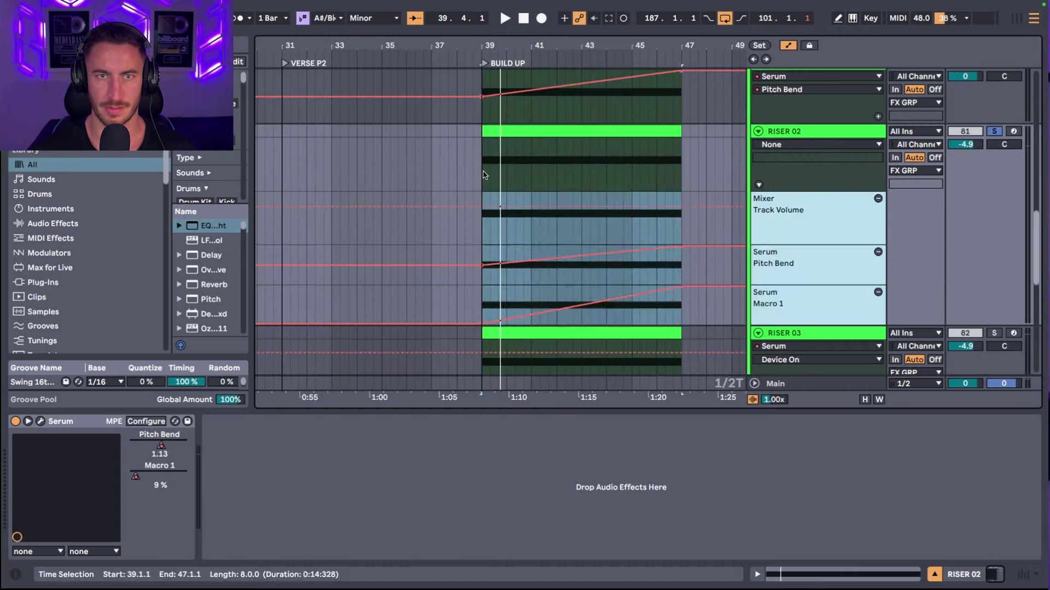
key("space")
left_click(484, 173)
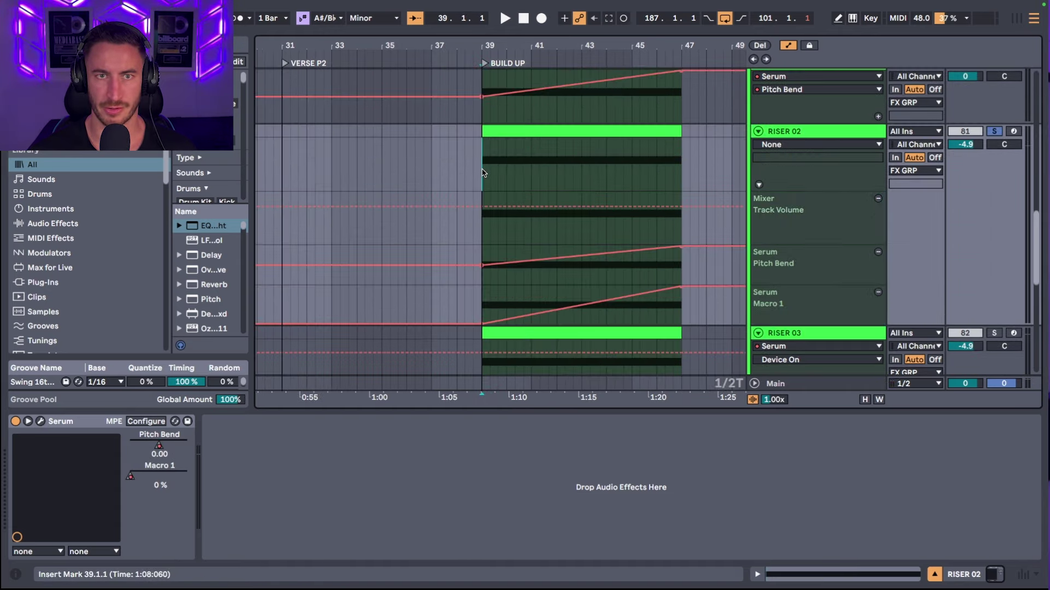
left_click(635, 178)
key("space")
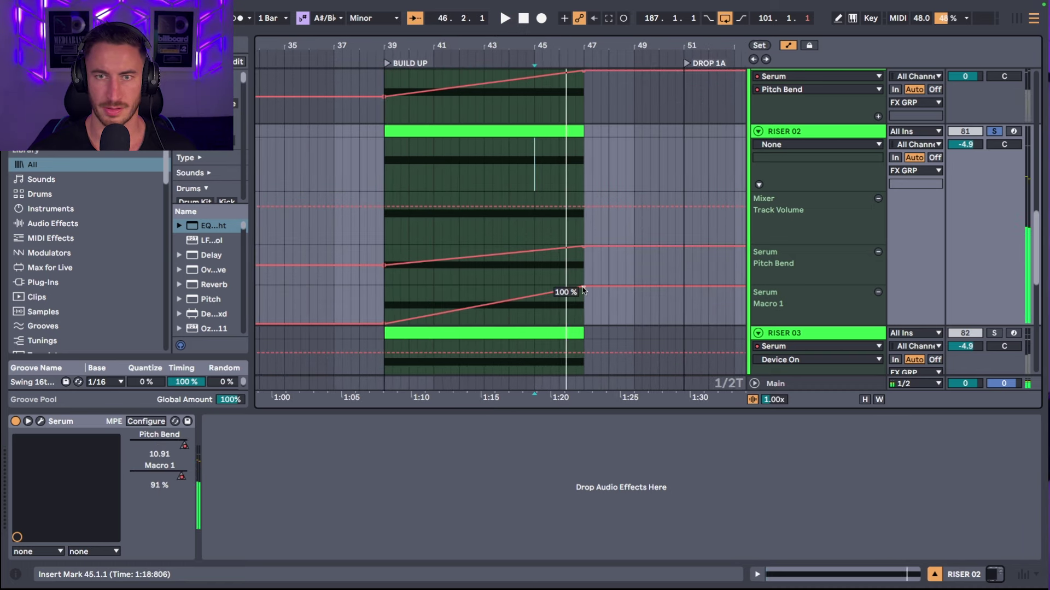
Step: Add a lane for each of RISER 03's automated envelopes and play from bar 39
scroll(591, 287, "down", 3)
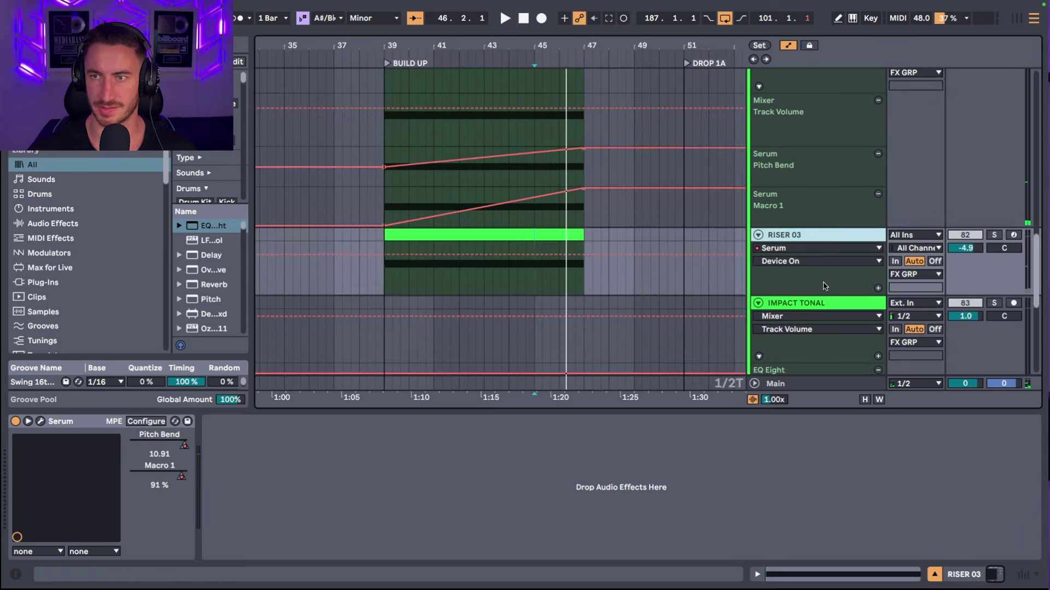
right_click(825, 286)
left_click(896, 302)
left_click(435, 198)
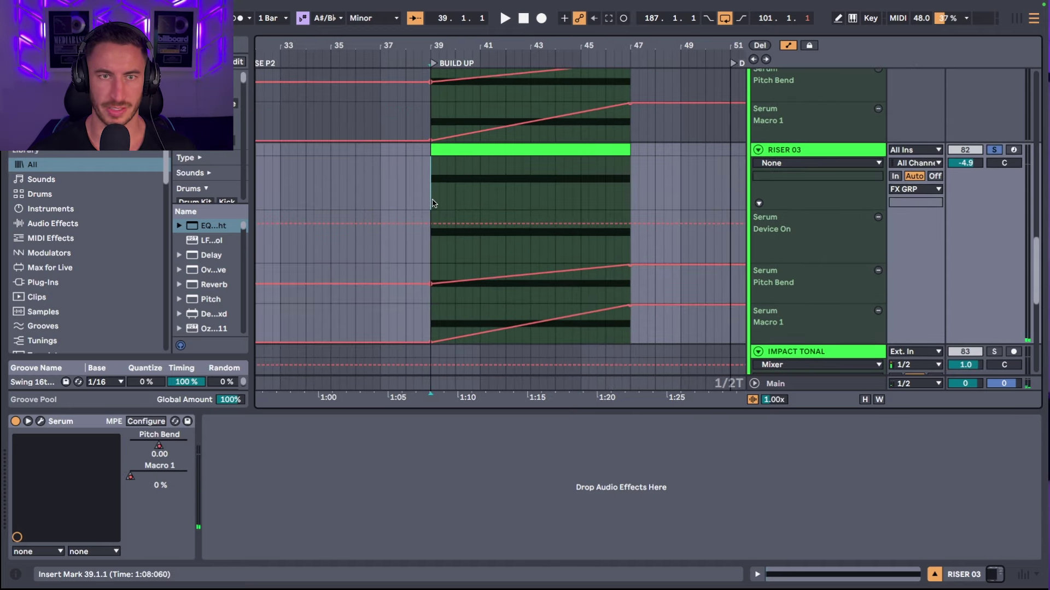
key("space")
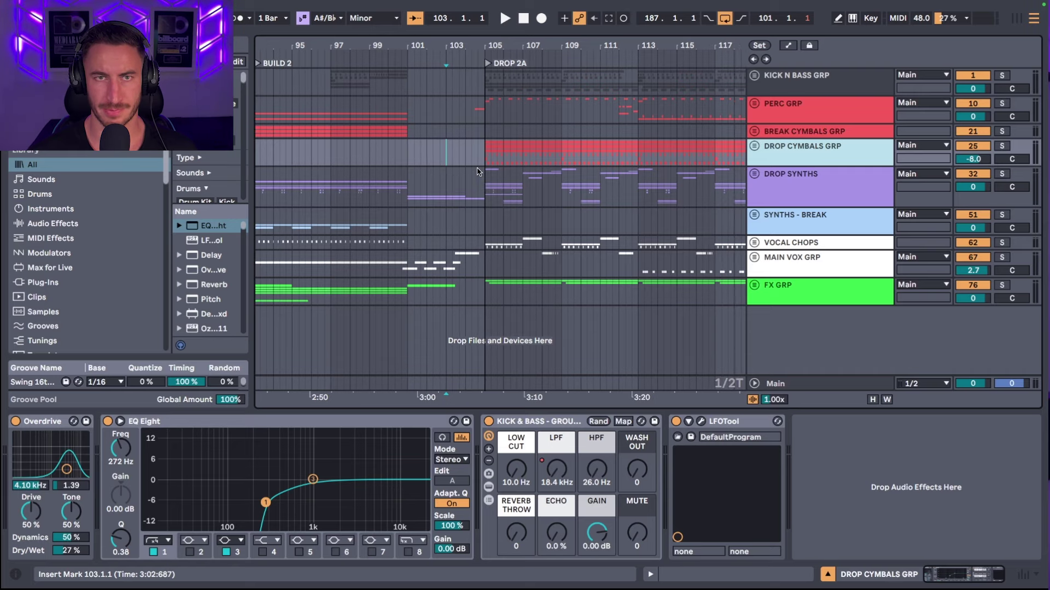
Step: Play into DROP 2A, zoom in on its start and unfold DROP CYMBALS GRP to show RIDE 01, TOP 01, TOP 02 and CLOSED HAT
key("space")
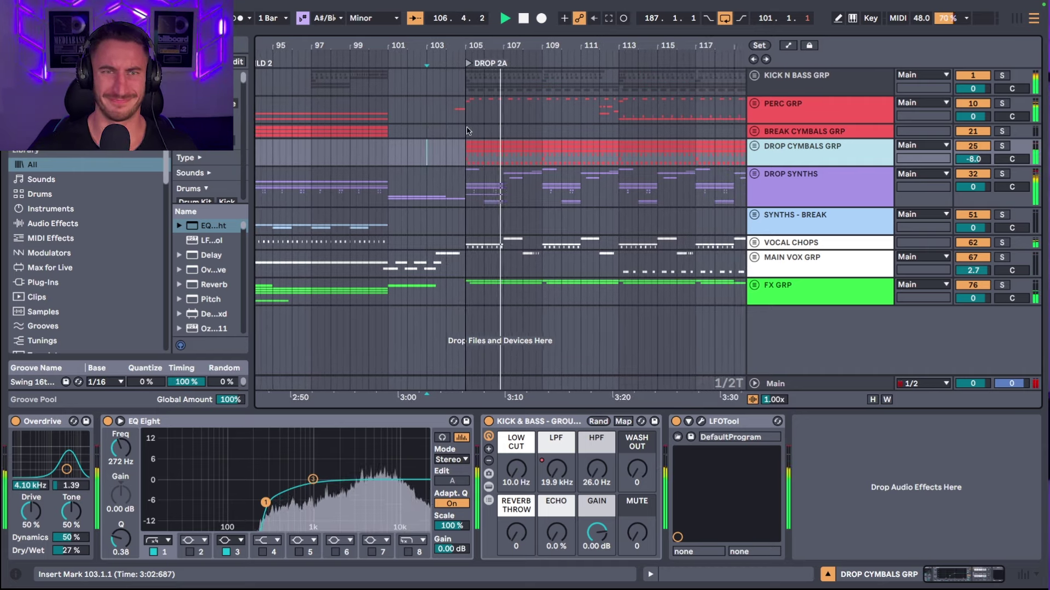
scroll(446, 132, "right", 1)
left_click_drag(444, 45, 559, 165)
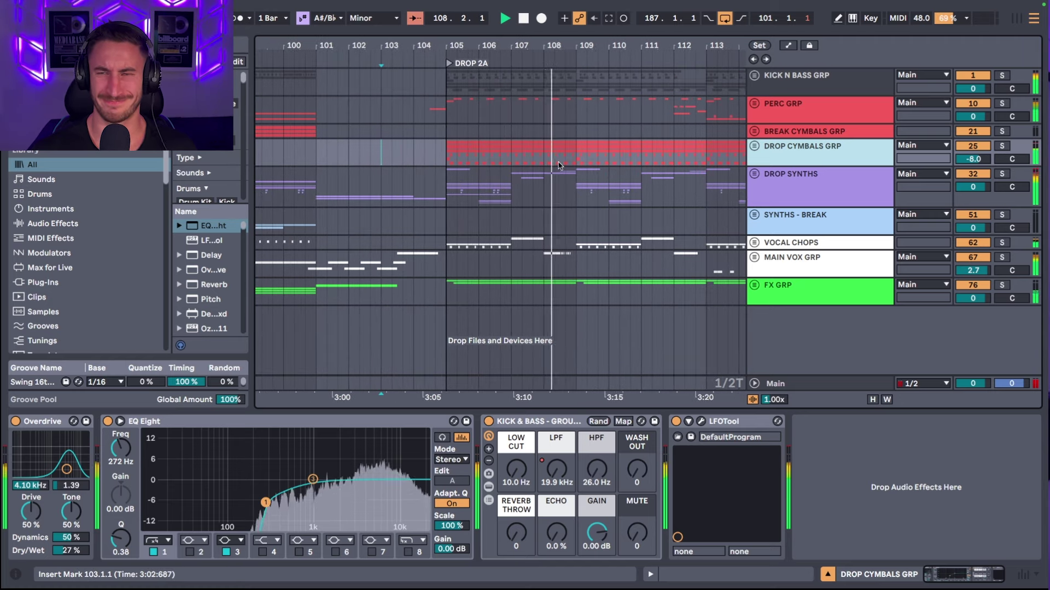
left_click(751, 149)
Step: Start the drop cymbals playing from RIDE 01 and solo TOP 02
scroll(451, 212, "down", 3)
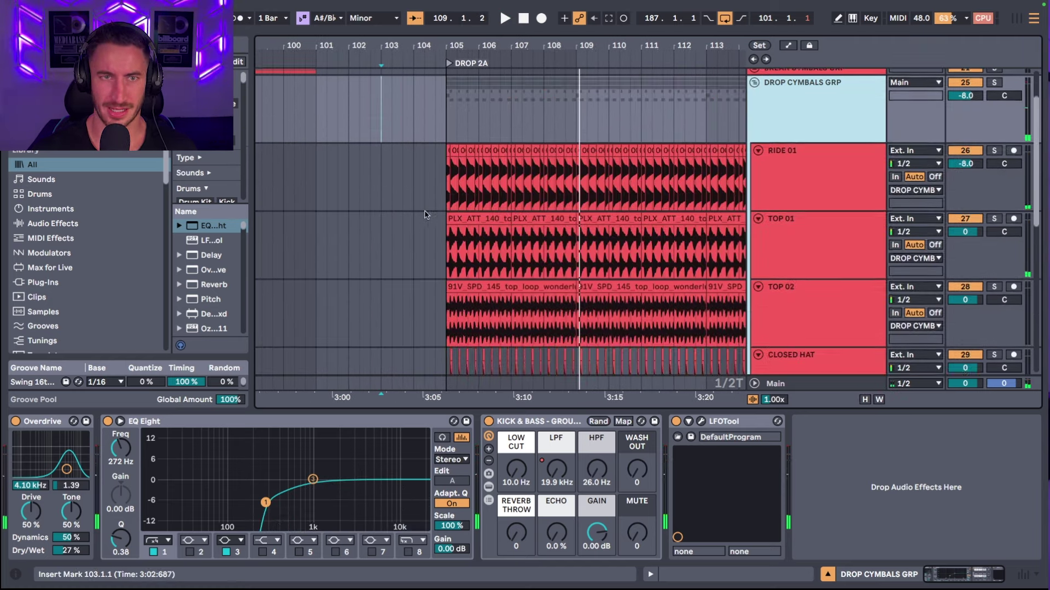
left_click(447, 198)
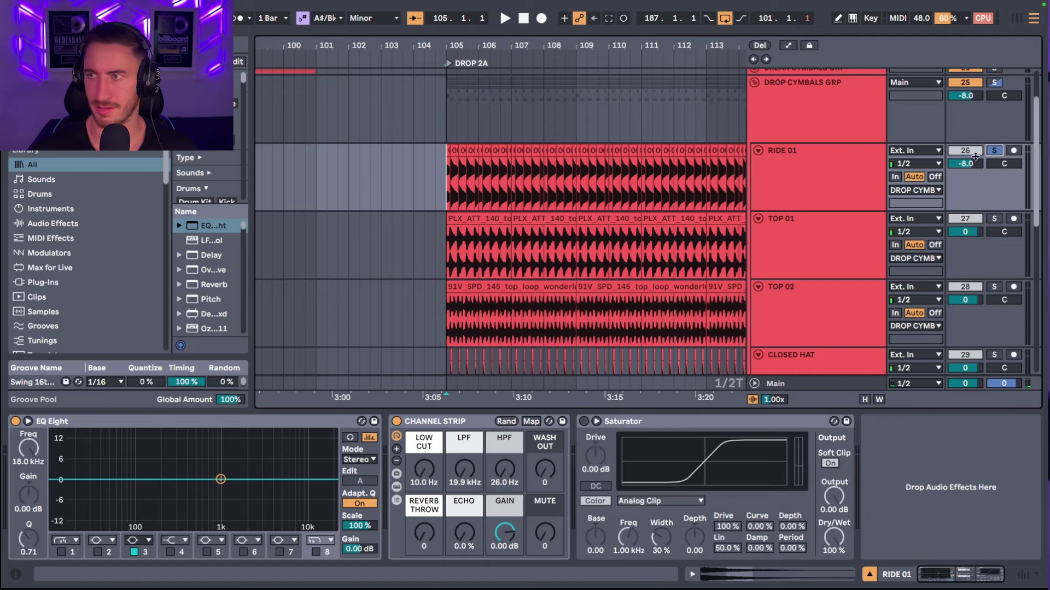
key("space")
left_click(787, 245)
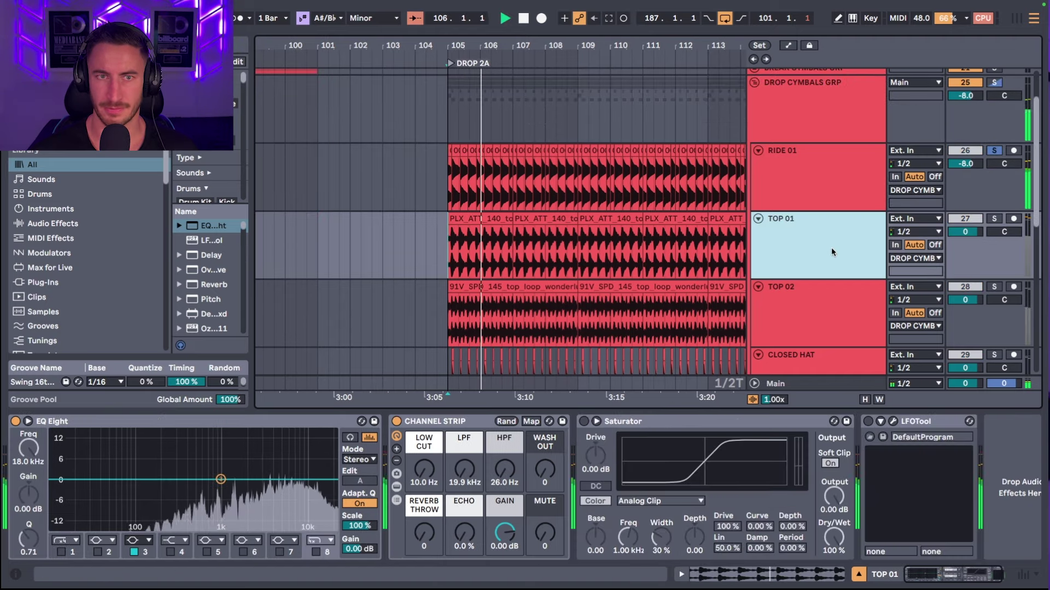
scroll(804, 252, "down", 2)
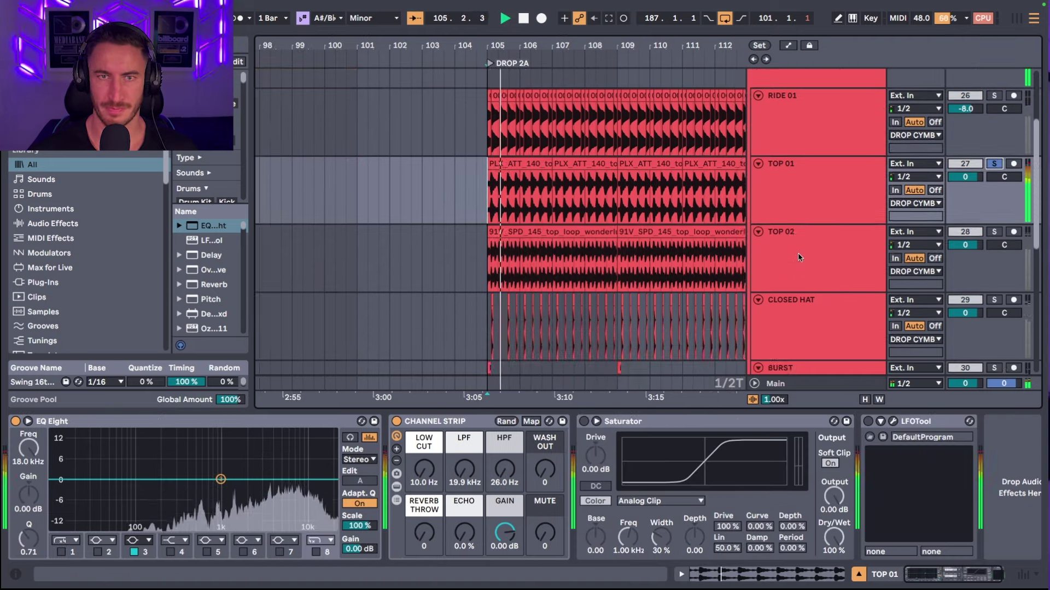
left_click(995, 234)
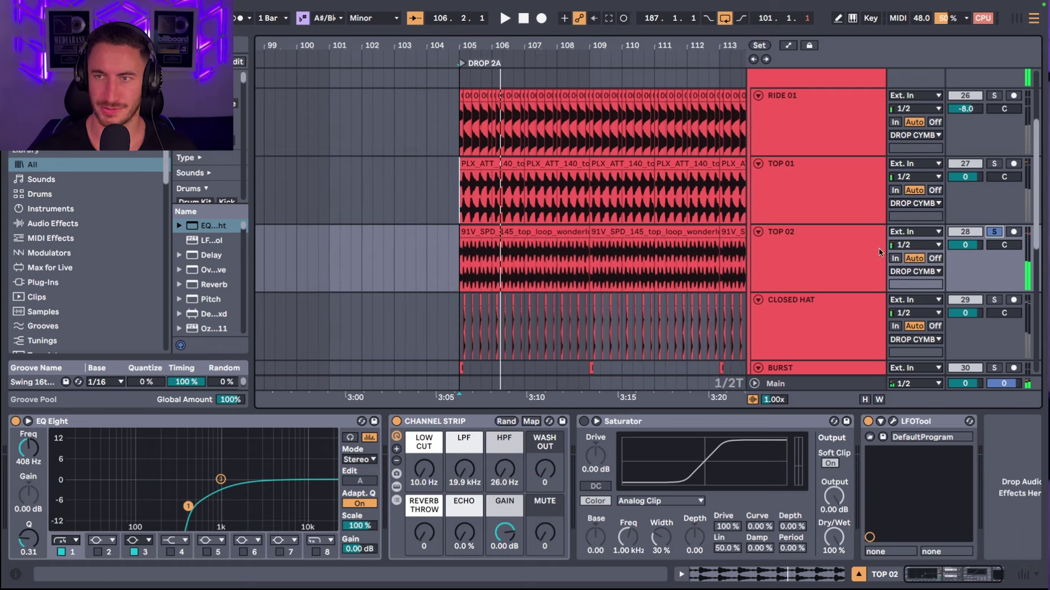
Step: Solo the CLOSED HAT track and play it briefly to hear it
scroll(813, 251, "down", 2)
scroll(614, 245, "up", 1)
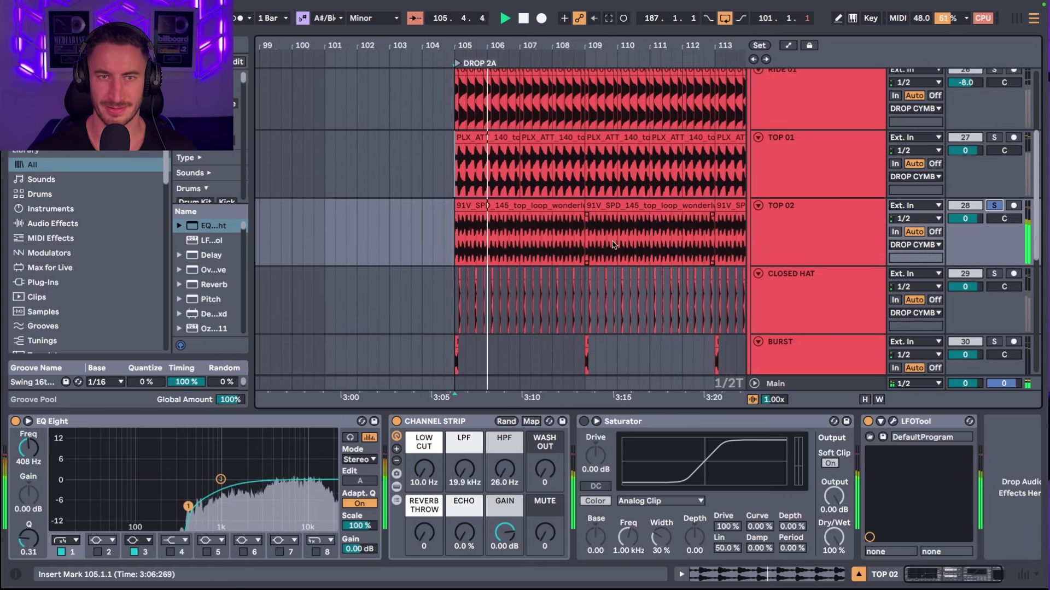
left_click(817, 301)
left_click(994, 274)
scroll(780, 269, "down", 2)
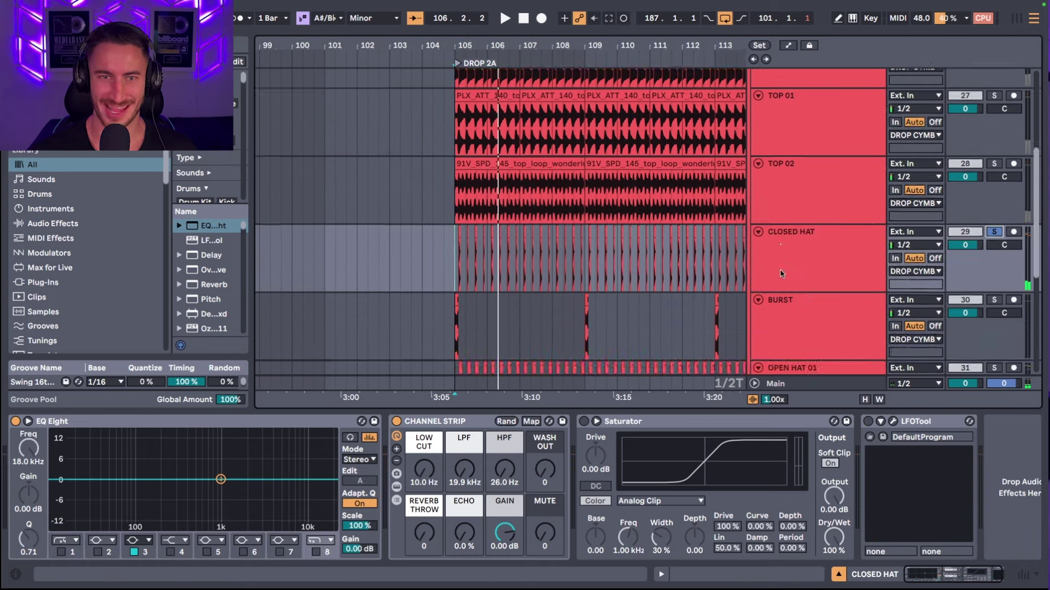
key("space")
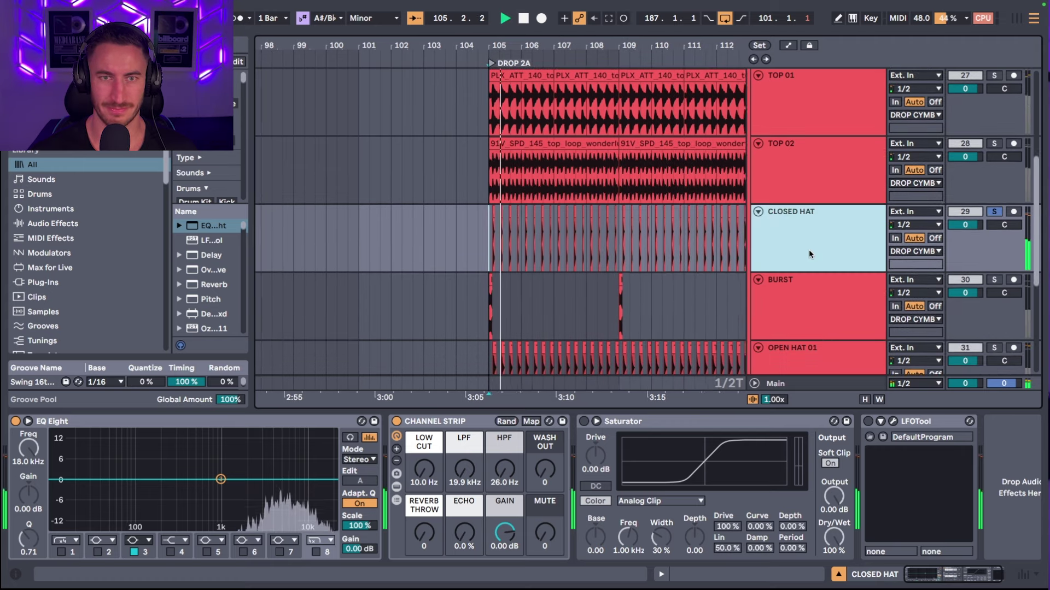
key("space")
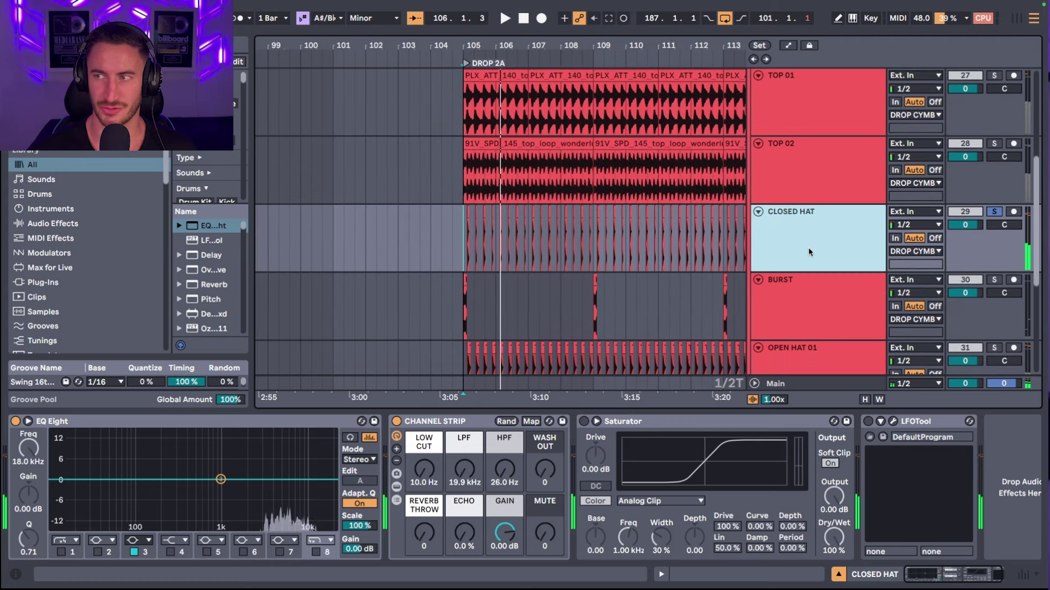
Step: Solo BURST and audition its hit, zoomed in on the start of bar 105
scroll(801, 254, "down", 2)
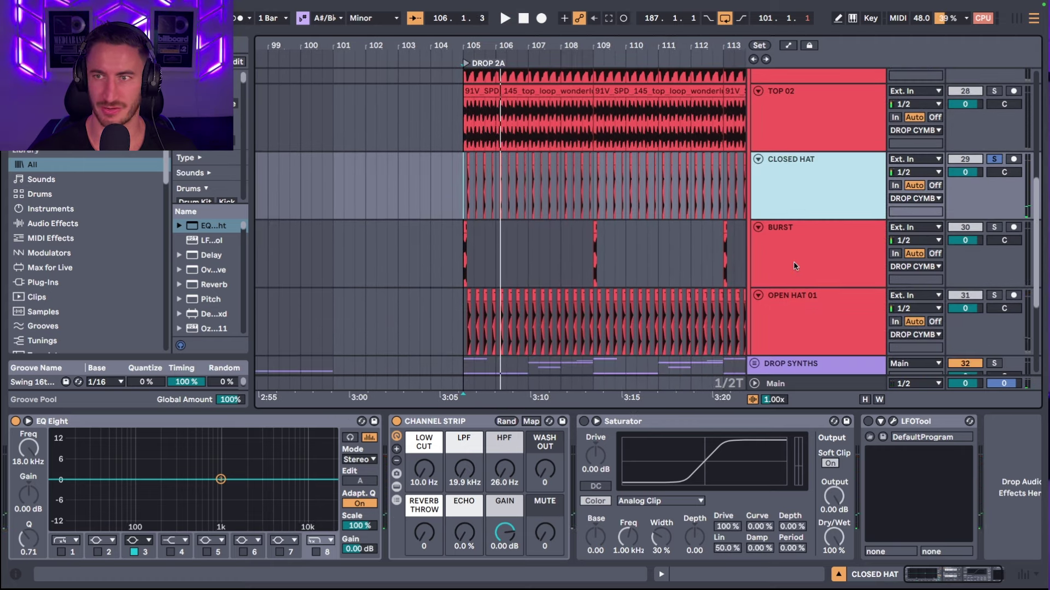
left_click(793, 261)
left_click(994, 228)
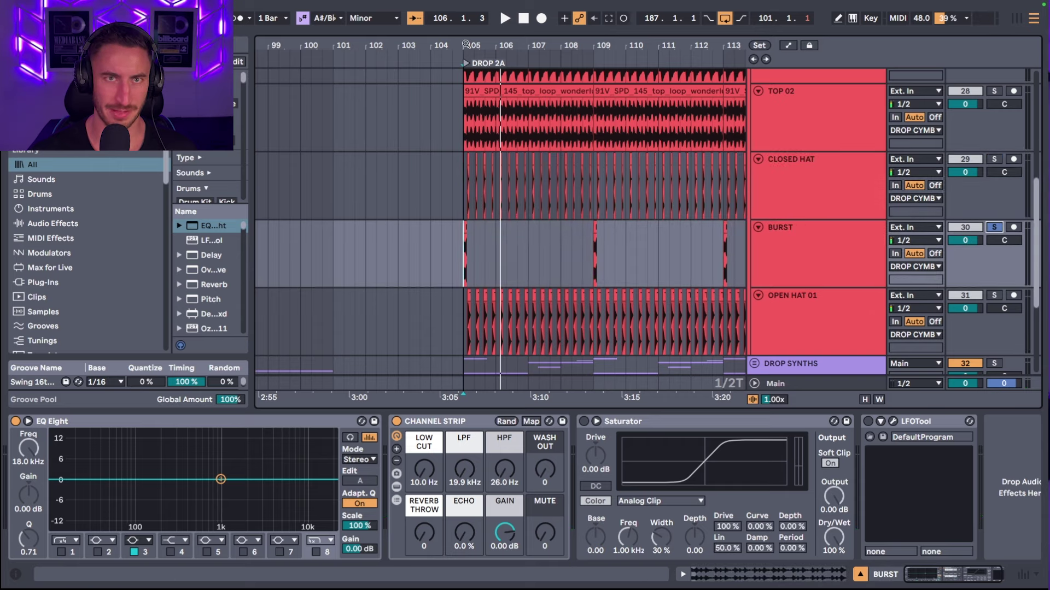
left_click_drag(465, 44, 466, 109)
left_click_drag(469, 43, 469, 71)
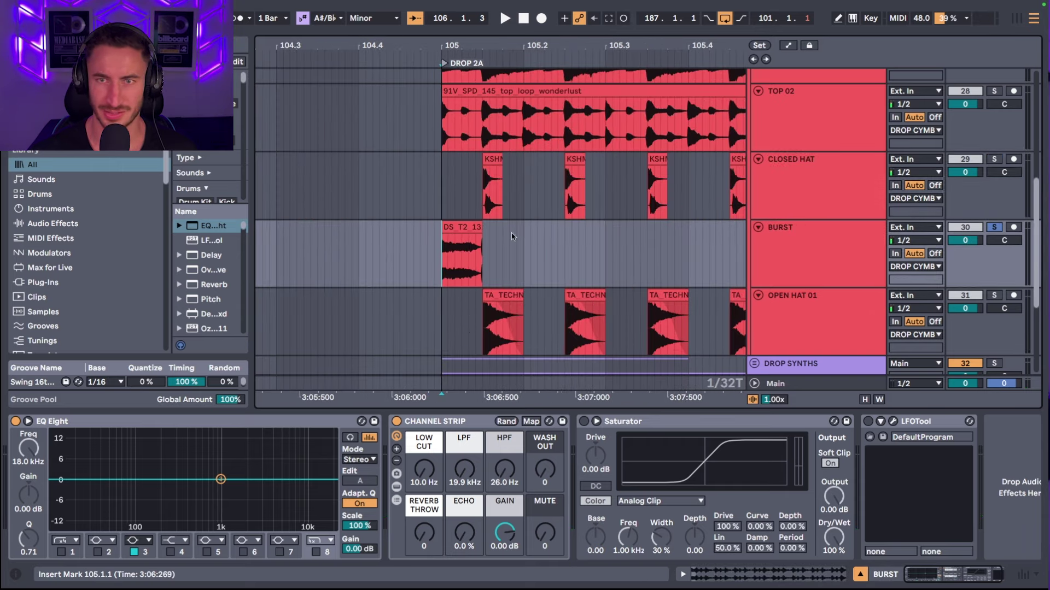
key("space")
key("space")
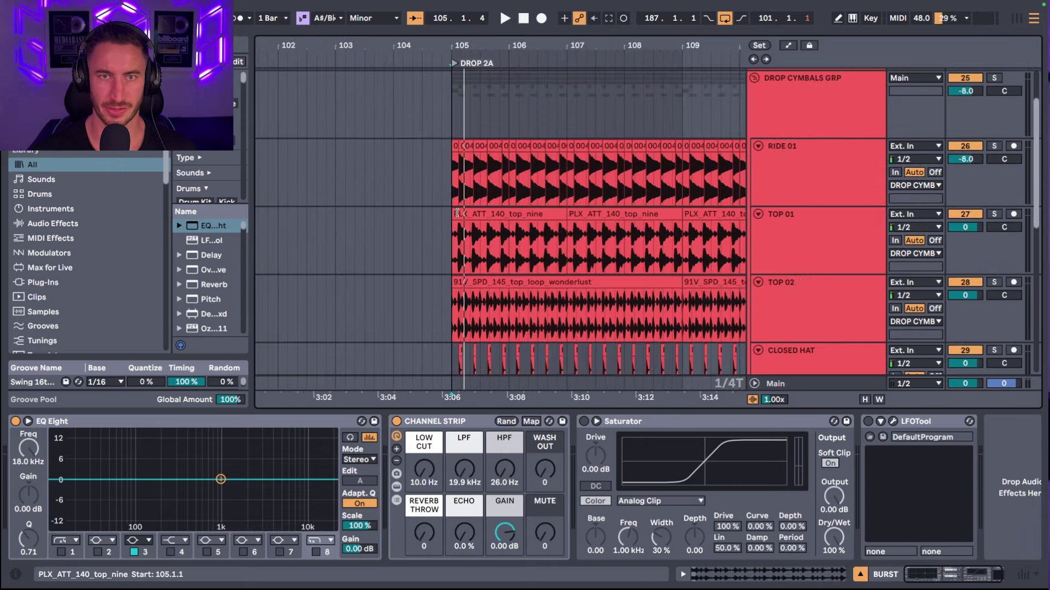
Step: Play the cymbal layers from bar 105, zoom out, and select DROP CYMBALS GRP
scroll(465, 215, "down", 3)
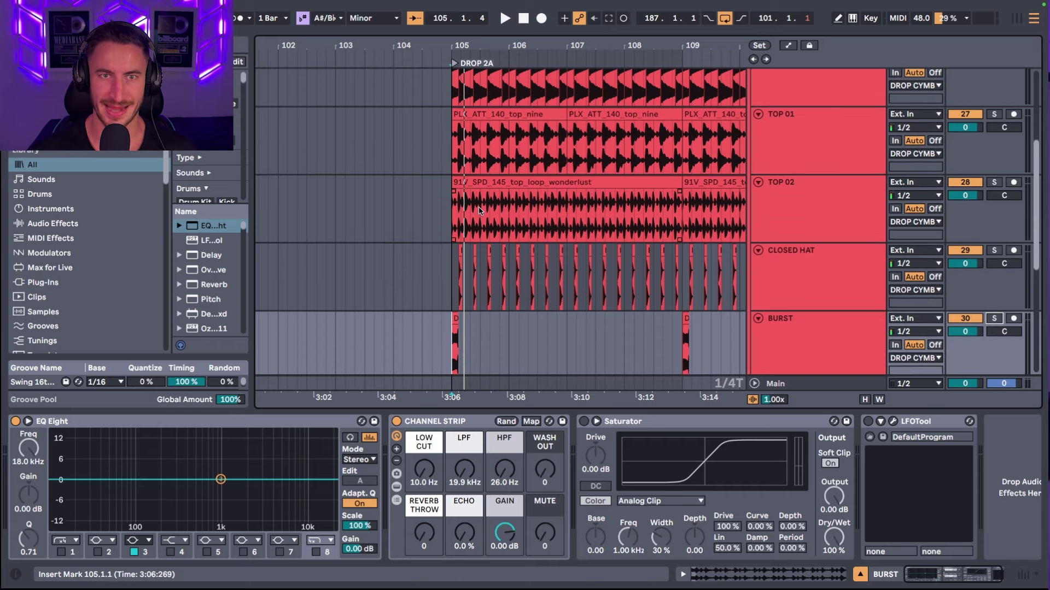
scroll(479, 212, "down", 2)
scroll(461, 227, "down", 2)
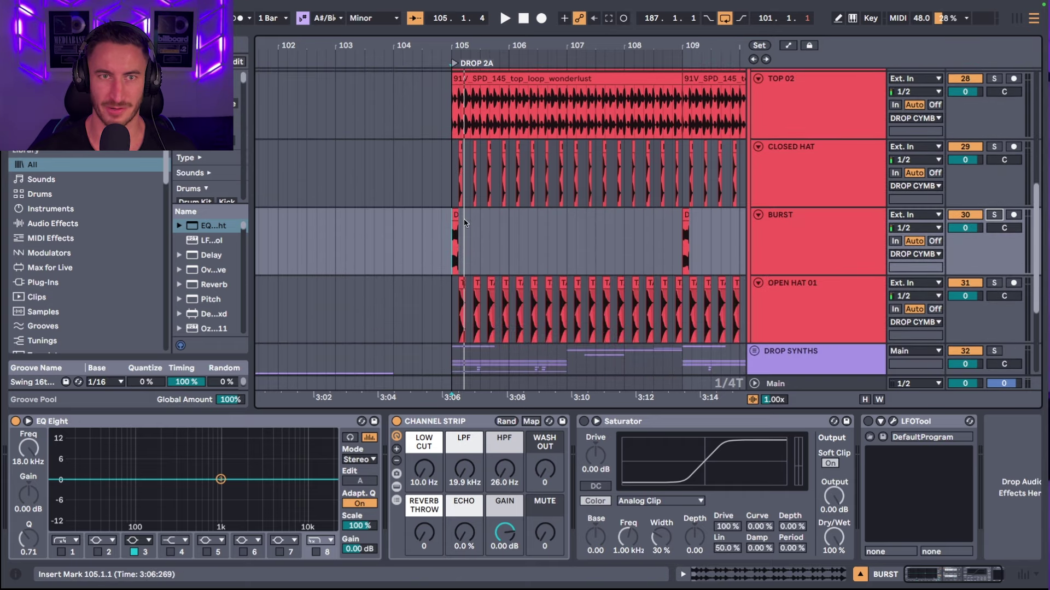
left_click(455, 184)
scroll(609, 171, "up", 3)
scroll(609, 171, "down", 4)
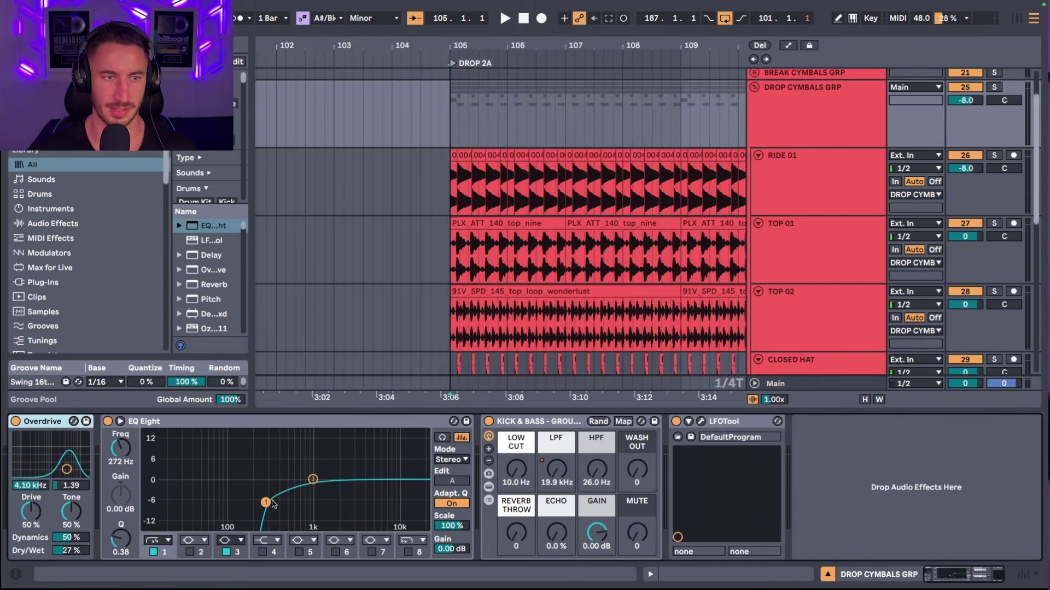
key("space")
scroll(633, 231, "up", 3)
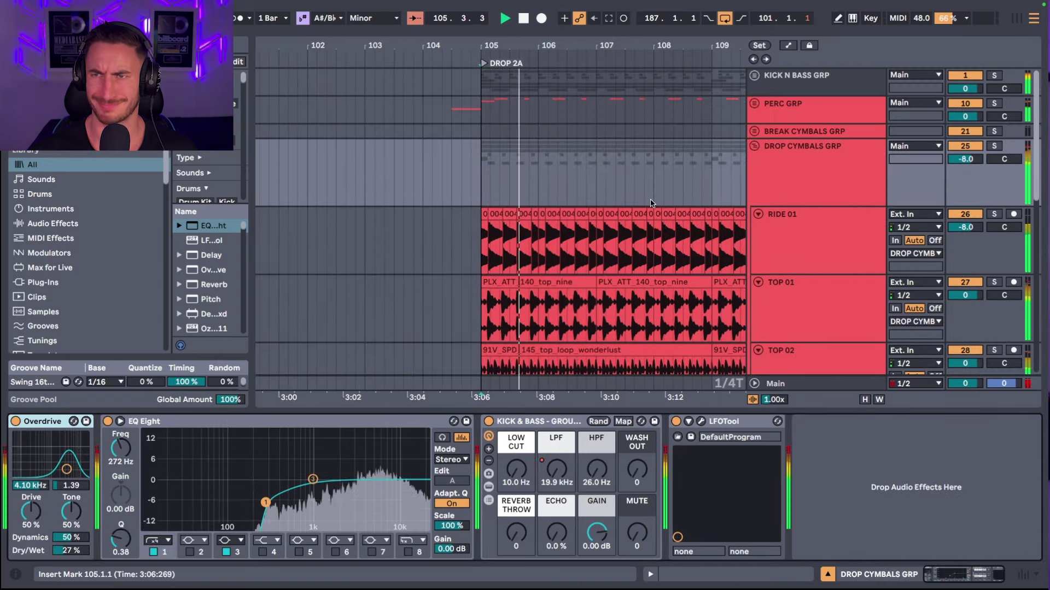
key("minus")
left_click(786, 145)
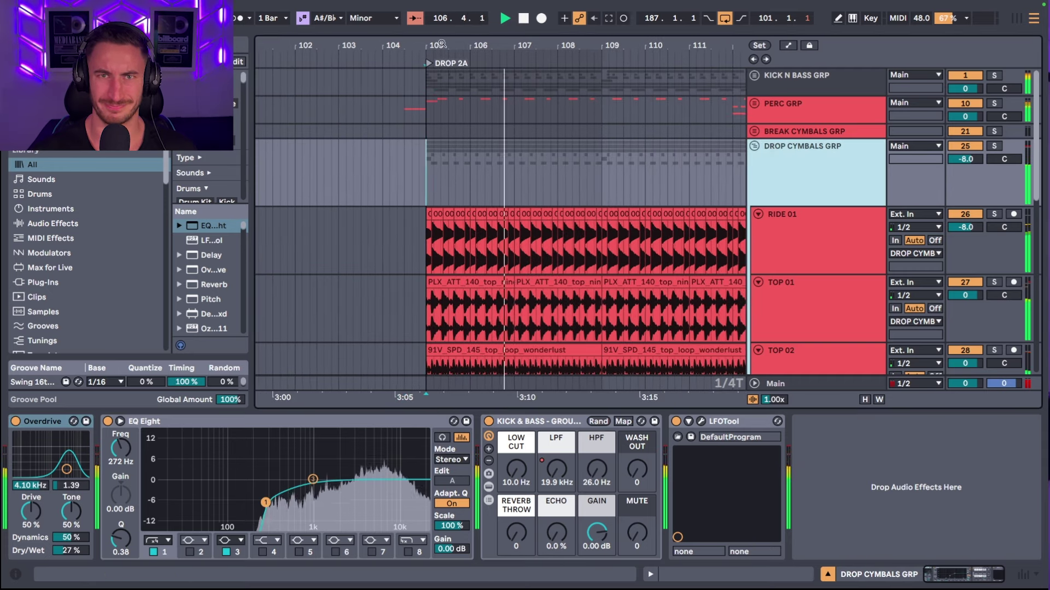
Step: Fold DROP CYMBALS GRP and unfold BIG HIT to inspect its Kaiserd clip
left_click(754, 146)
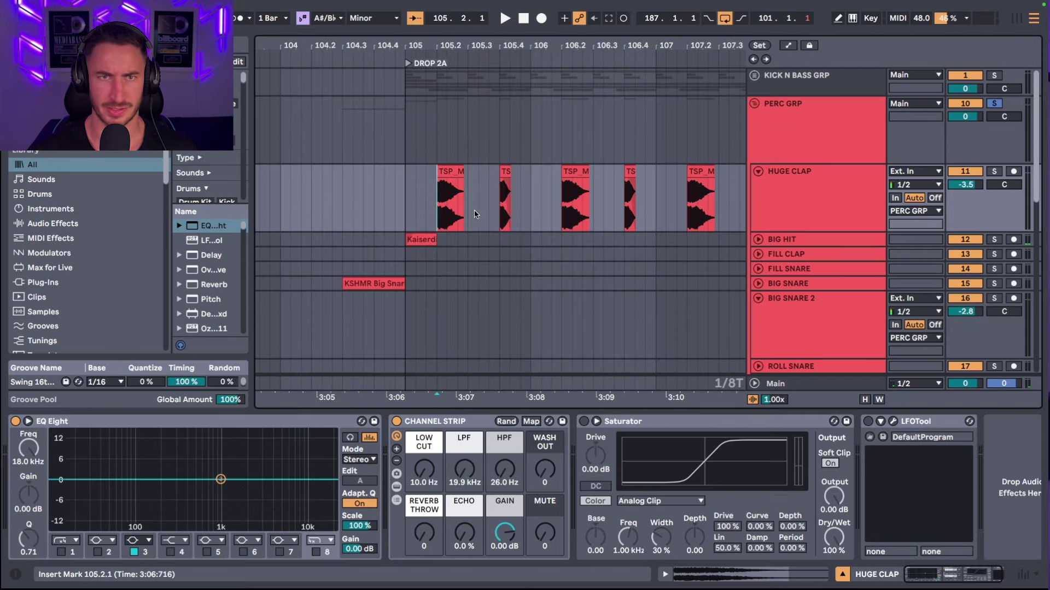
scroll(474, 214, "right", 2)
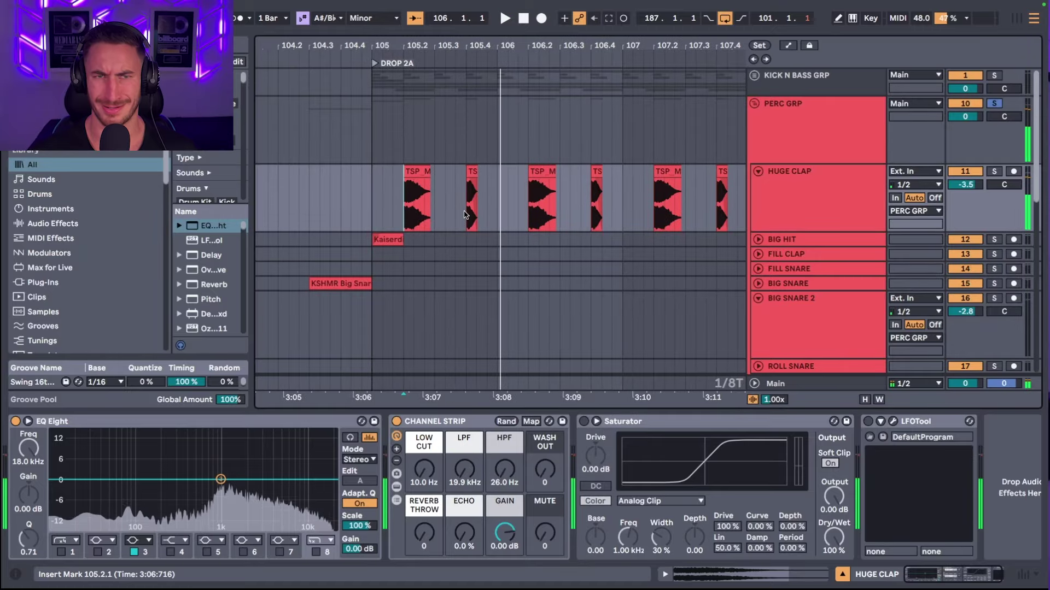
left_click_drag(519, 181, 498, 228)
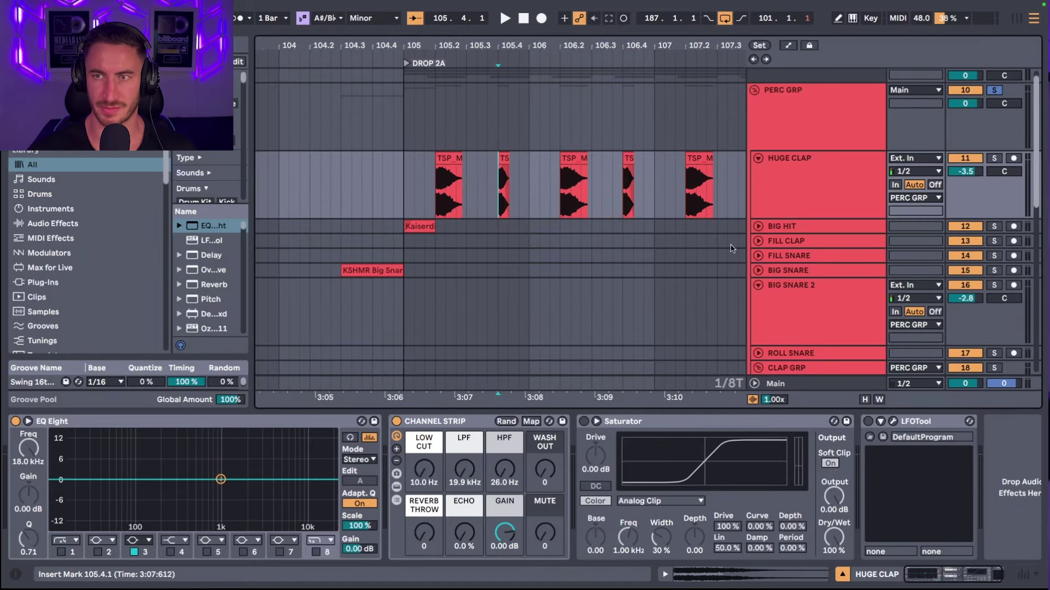
left_click(758, 227)
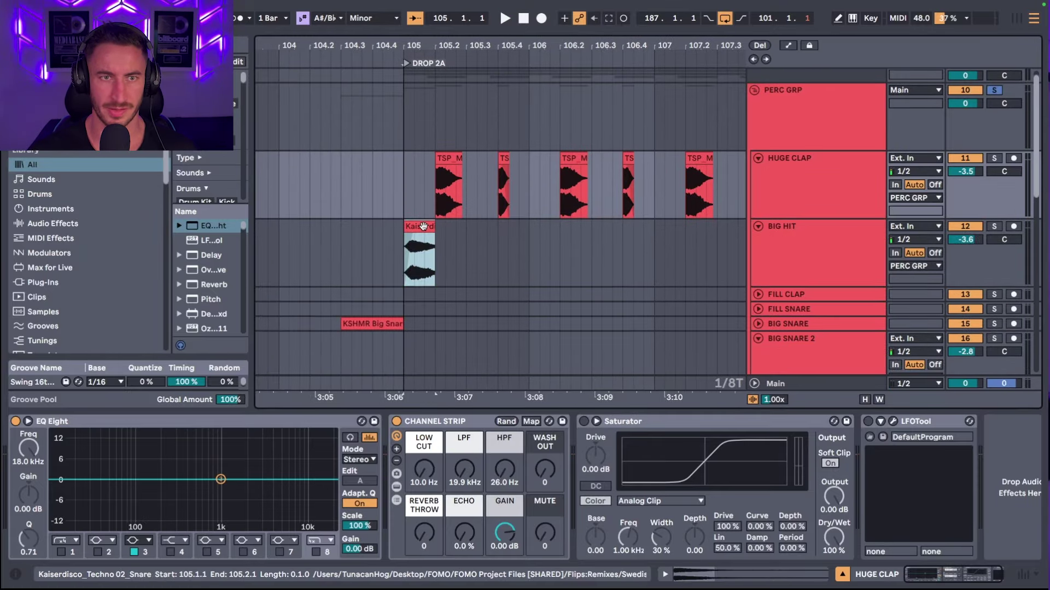
left_click(422, 226)
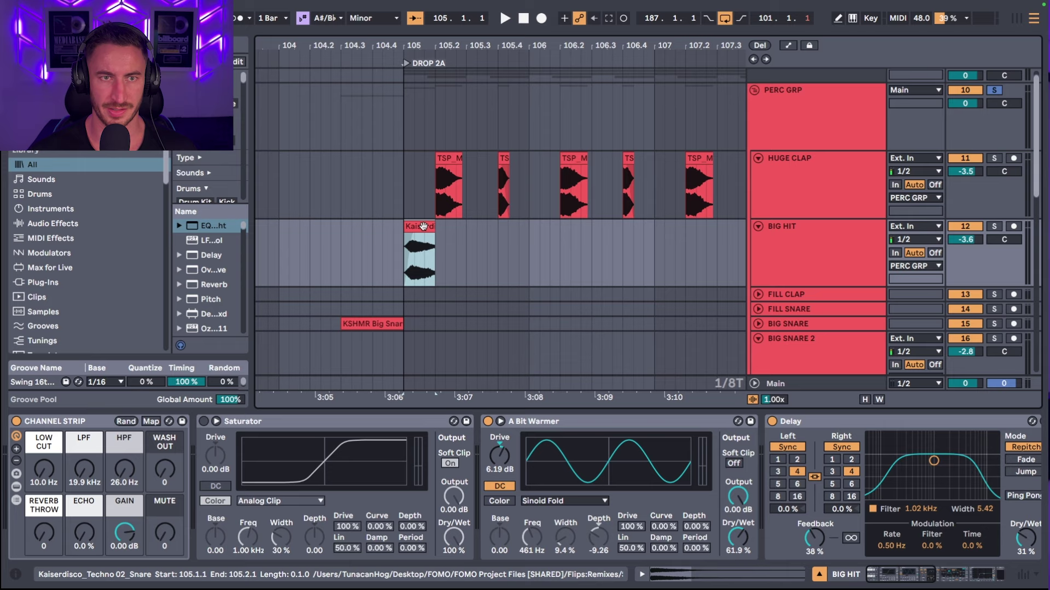
left_click(751, 259)
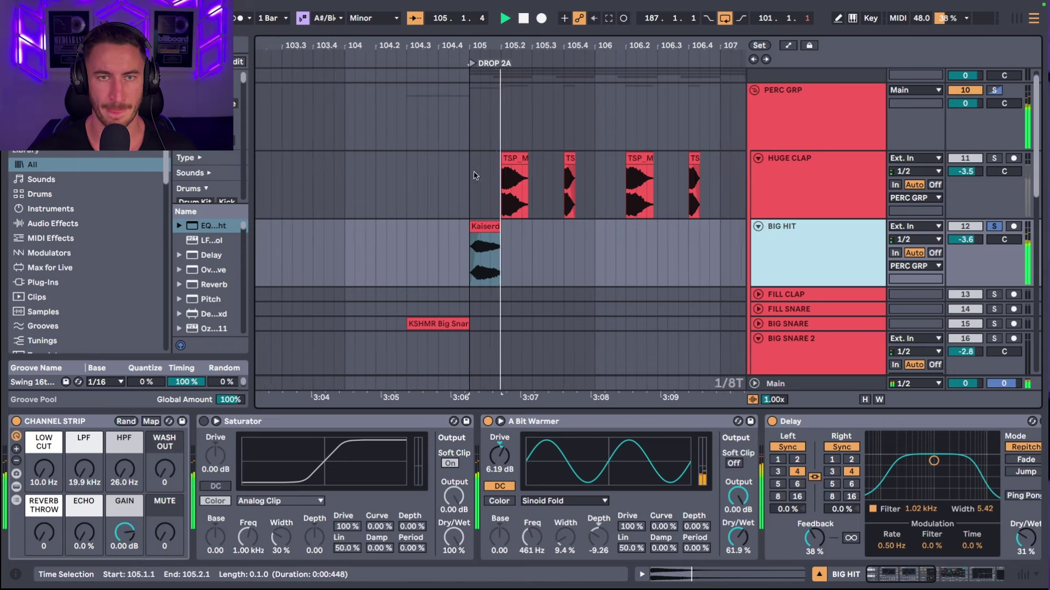
Step: Solo PERC GRP and play it from bar 112, zoomed on bars 110–114
left_click_drag(478, 49, 478, 50)
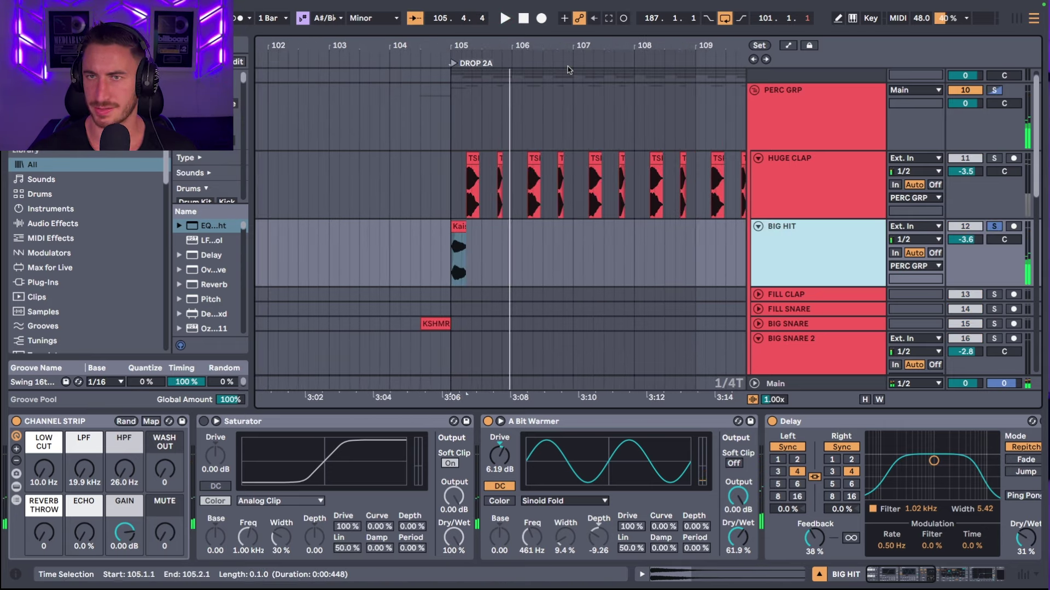
left_click_drag(542, 44, 539, 27)
scroll(582, 241, "down", 2)
scroll(581, 241, "right", 3)
left_click(580, 241)
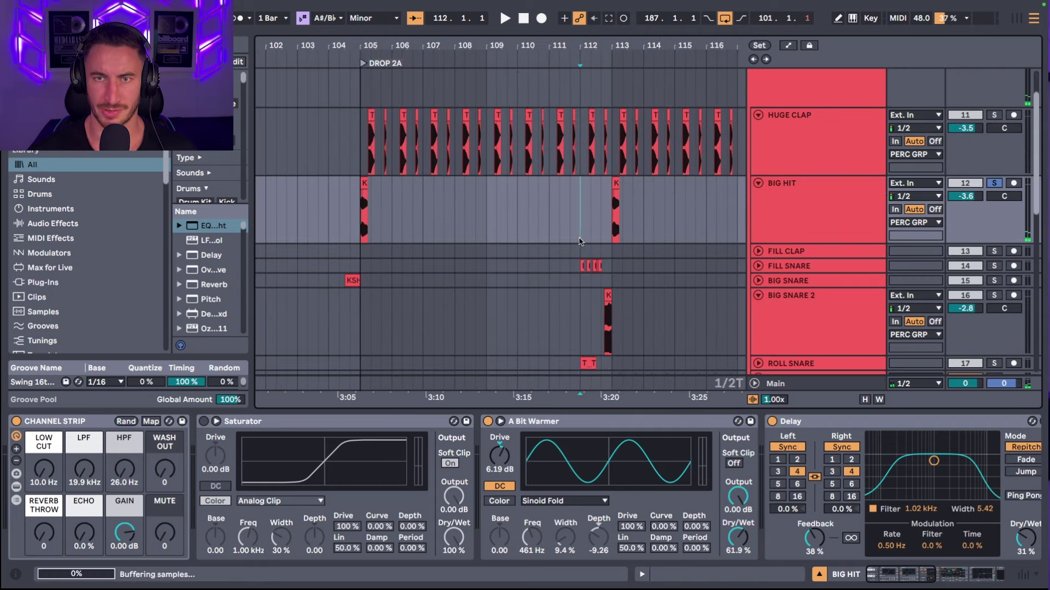
scroll(903, 213, "up", 3)
left_click(995, 104)
key("space")
scroll(569, 182, "down", 3)
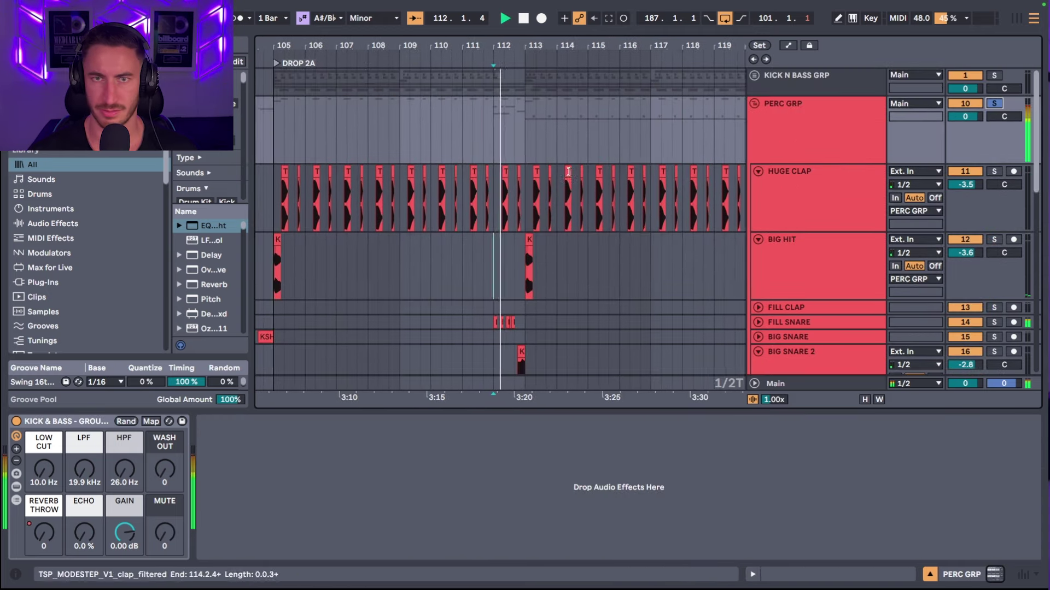
left_click_drag(494, 49, 495, 93)
Step: Unfold and solo FILL SNARE, then audition it from bar 112
left_click(758, 249)
left_click(791, 264)
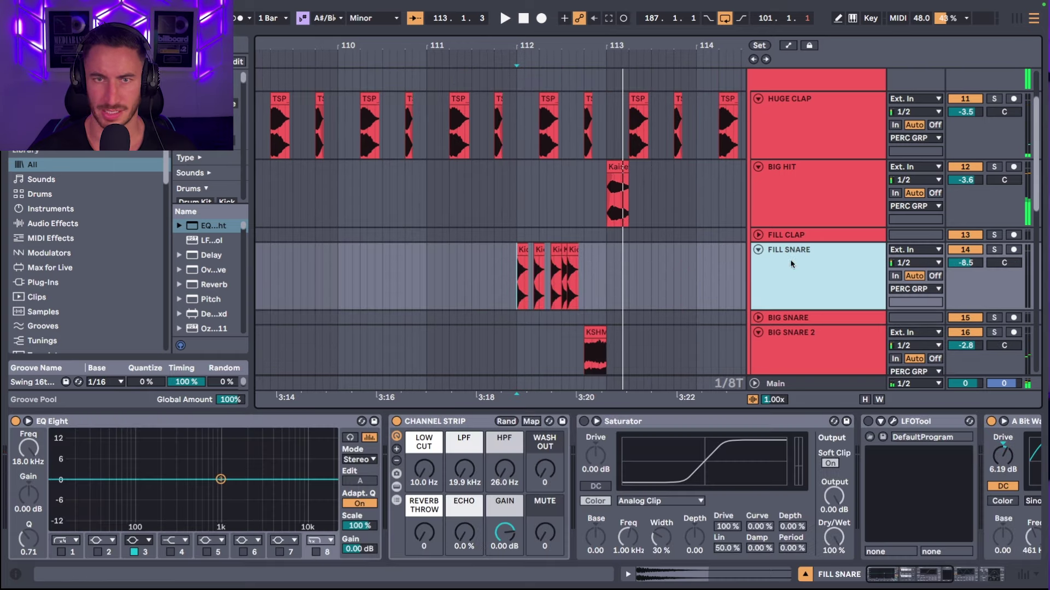
left_click(1003, 251)
key("space")
scroll(697, 243, "down", 3)
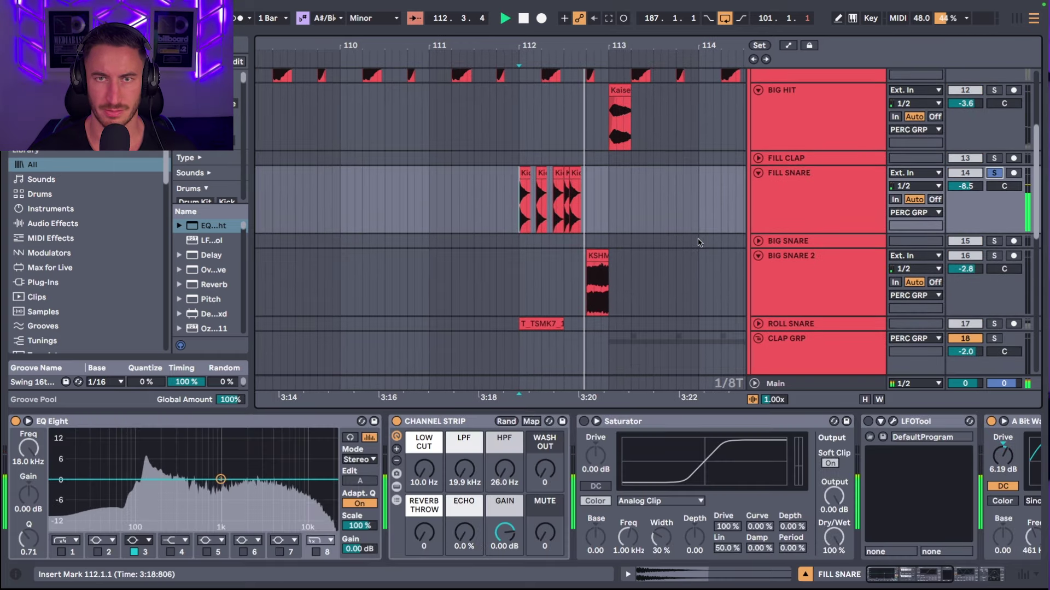
key("space")
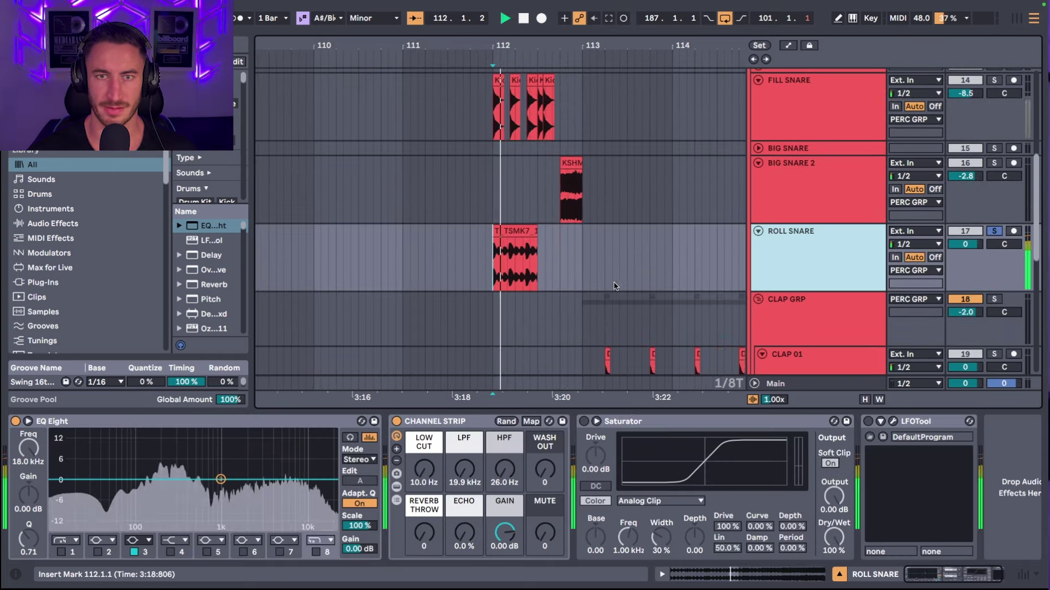
Step: Play from the KSHMR clip on BIG SNARE 2 at 112.4.1, then select PERC GRP
left_click(582, 167)
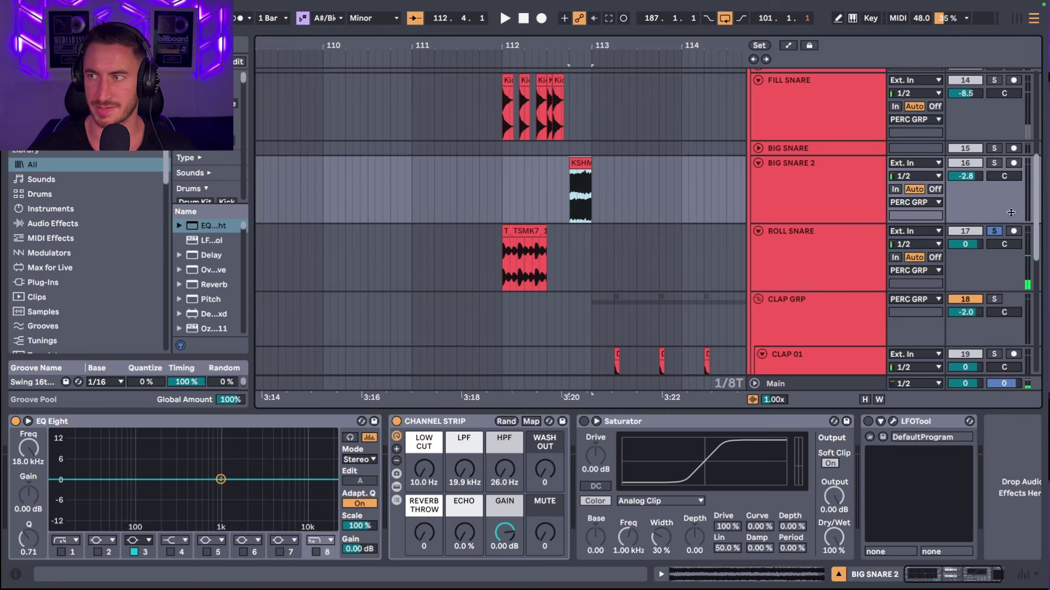
scroll(638, 197, "up", 5)
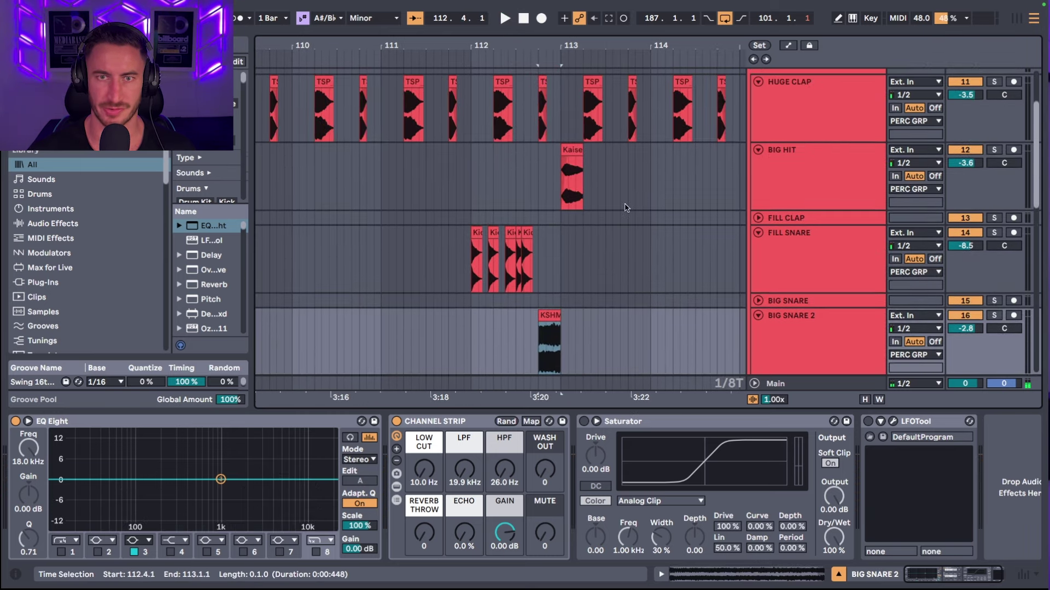
key("space")
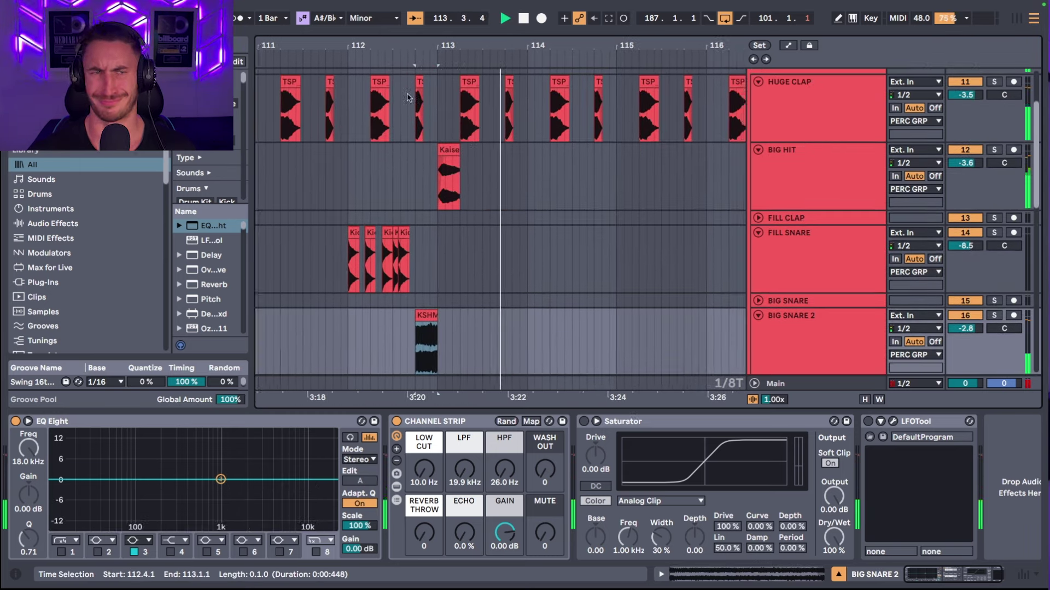
left_click_drag(426, 46, 422, 21)
scroll(636, 198, "up", 4)
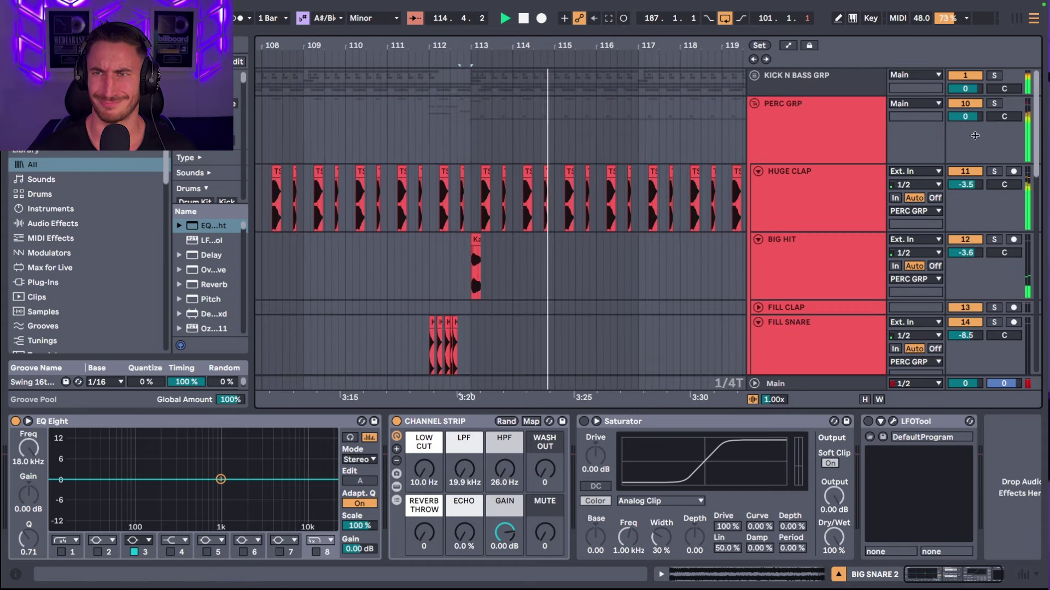
left_click(772, 126)
Step: Fold PERC GRP and start playback from bar 100 on the DROP SYNTHS lane
left_click(754, 104)
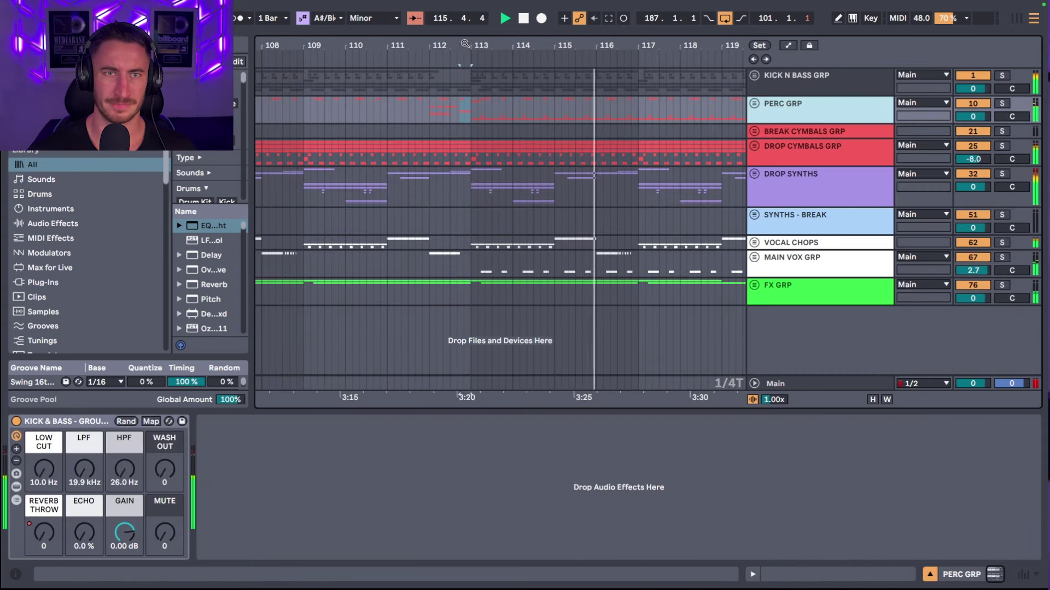
scroll(446, 203, "left", 6)
left_click(446, 202)
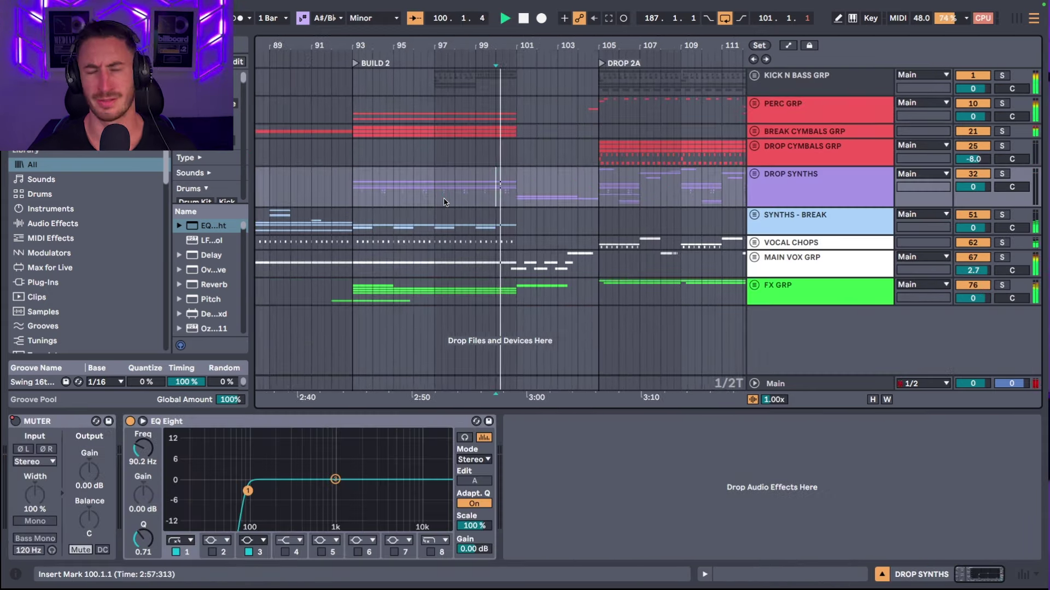